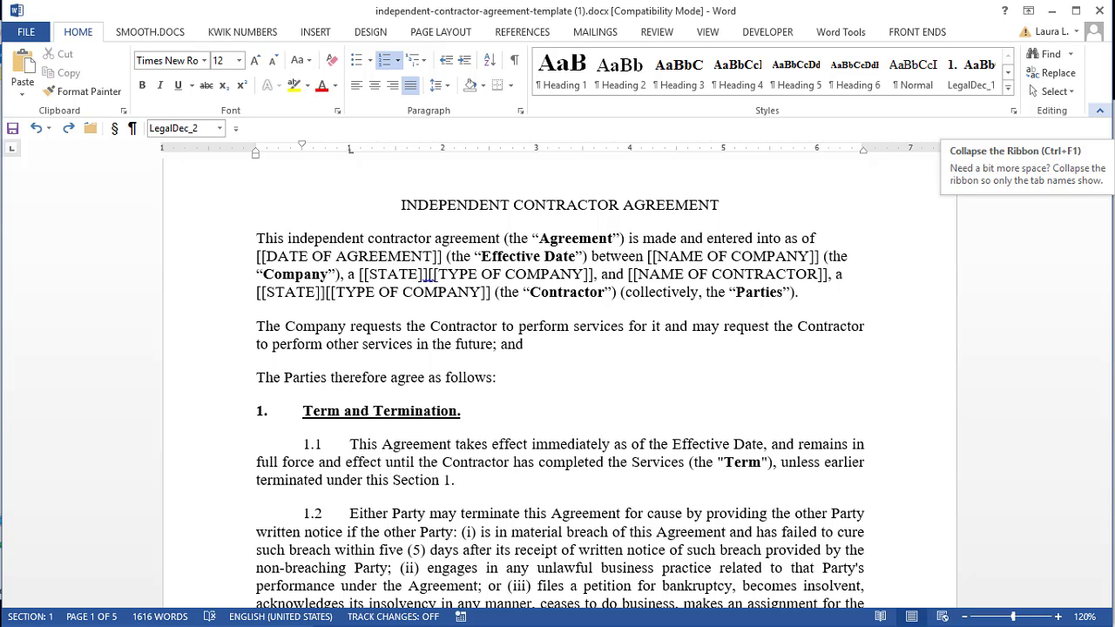
Show the document's formatting marks to inspect the blank page gap before the Contractor Services section
click(497, 493)
scroll(501, 484, down, 6)
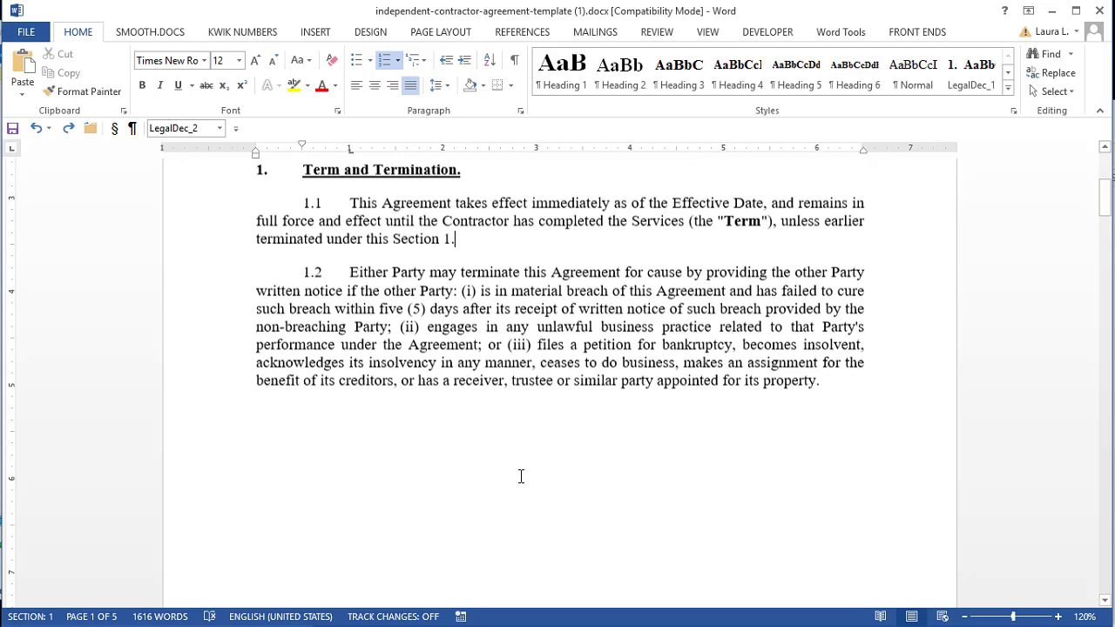
scroll(521, 476, down, 8)
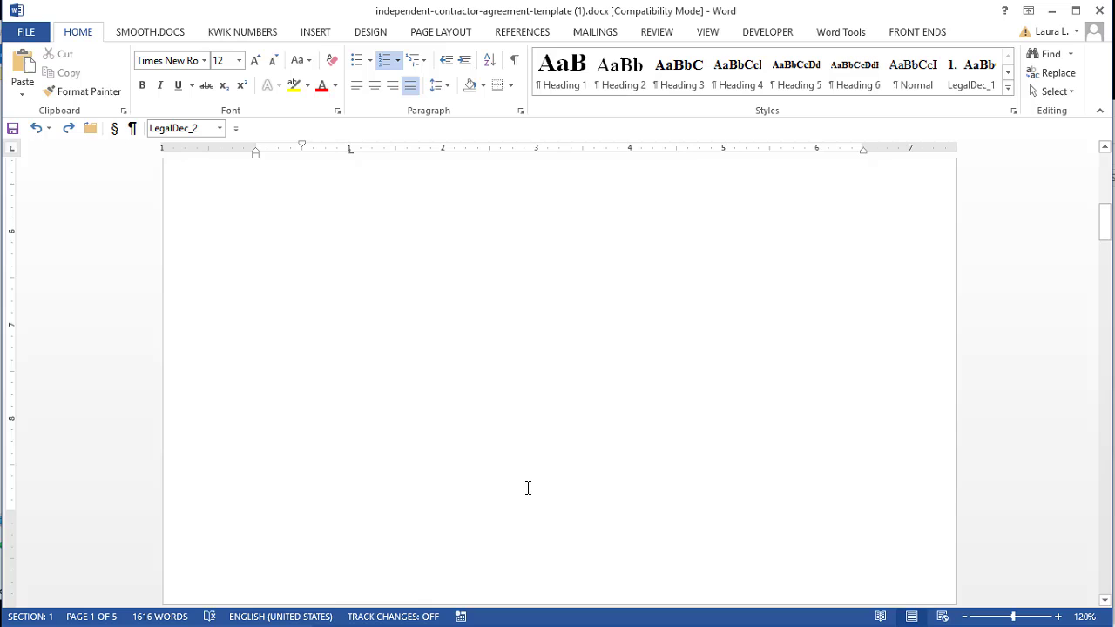
scroll(528, 492, down, 2)
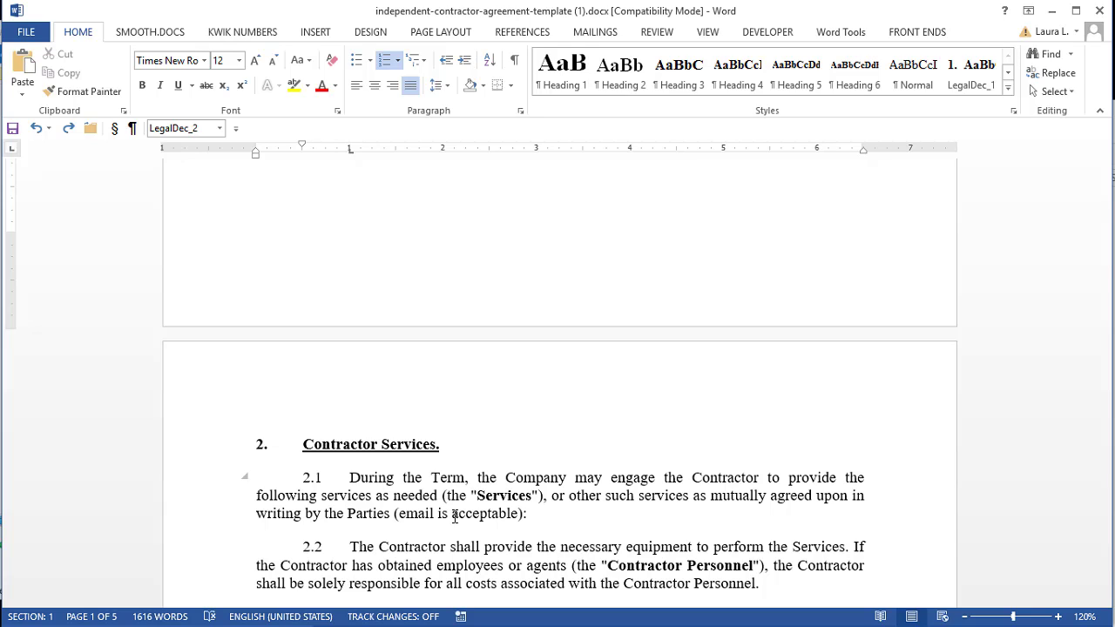
click(513, 60)
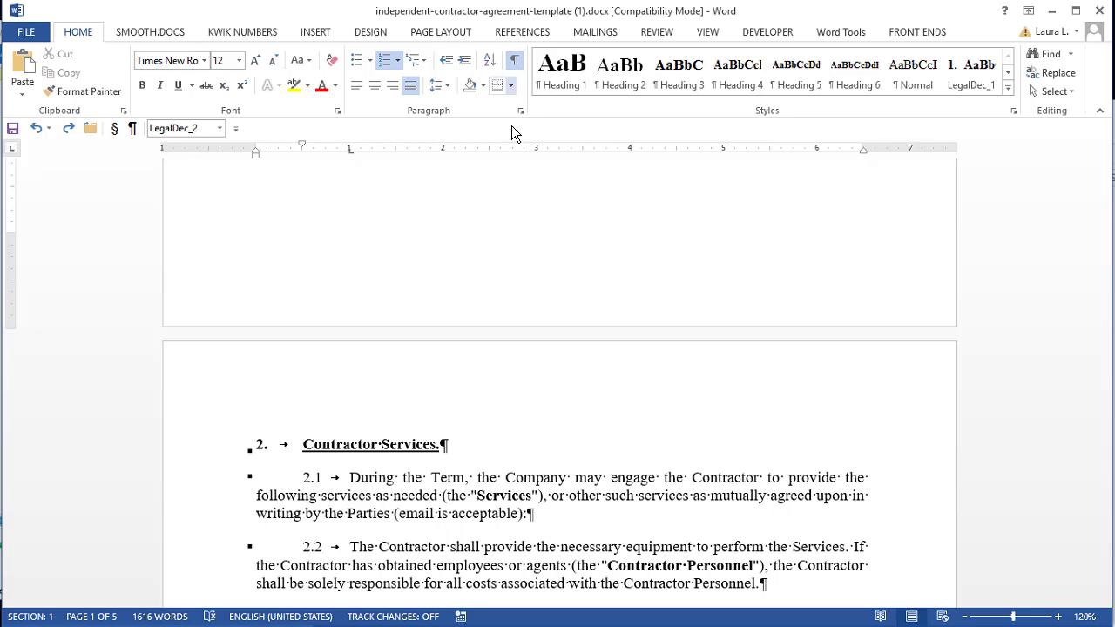
click(514, 63)
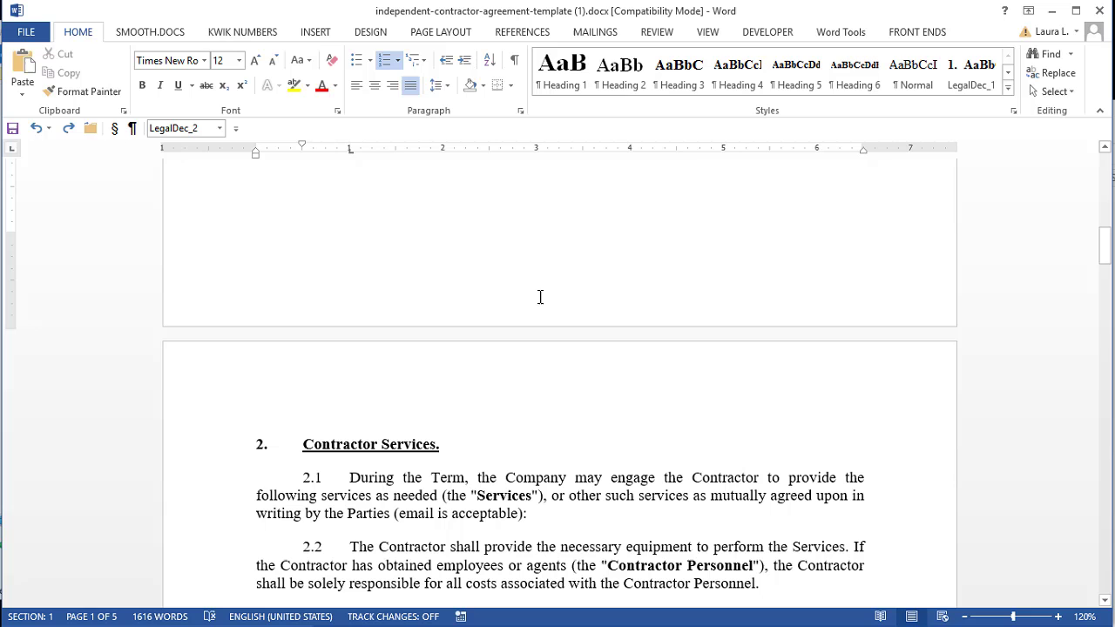
click(513, 61)
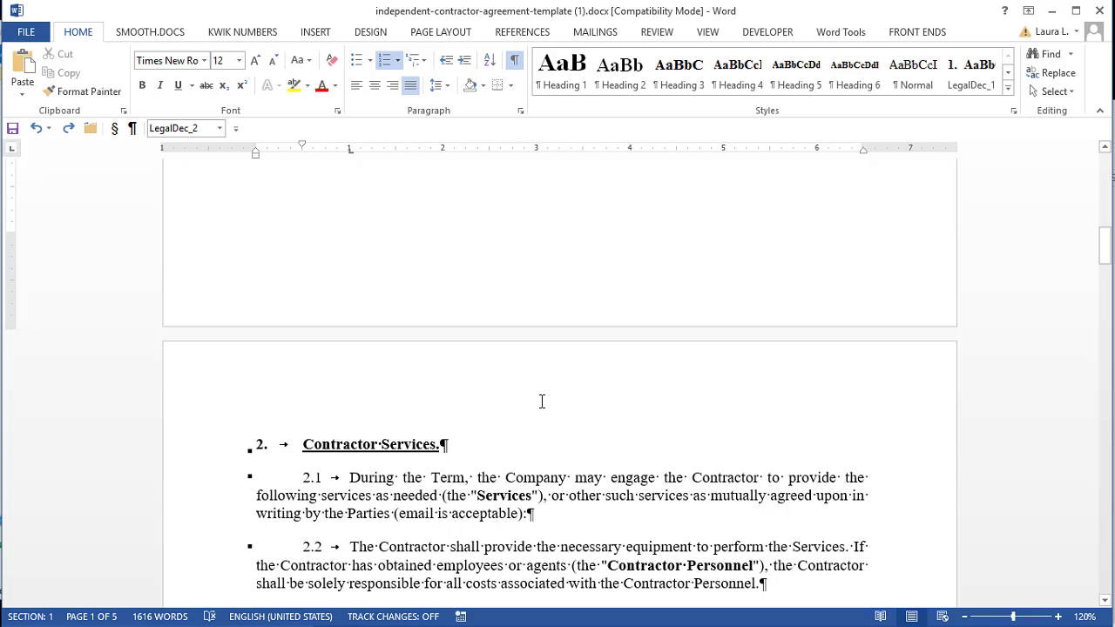
Examine the formatting marks beside the heading and numbered paragraphs of section 2
scroll(561, 409, down, 3)
scroll(580, 410, down, 2)
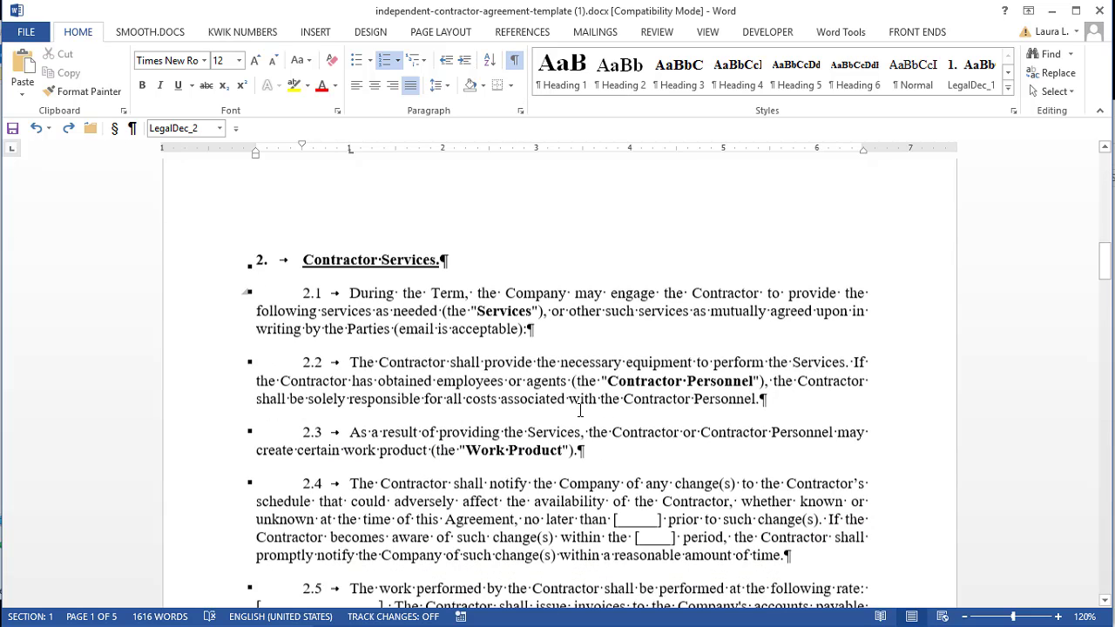
click(349, 297)
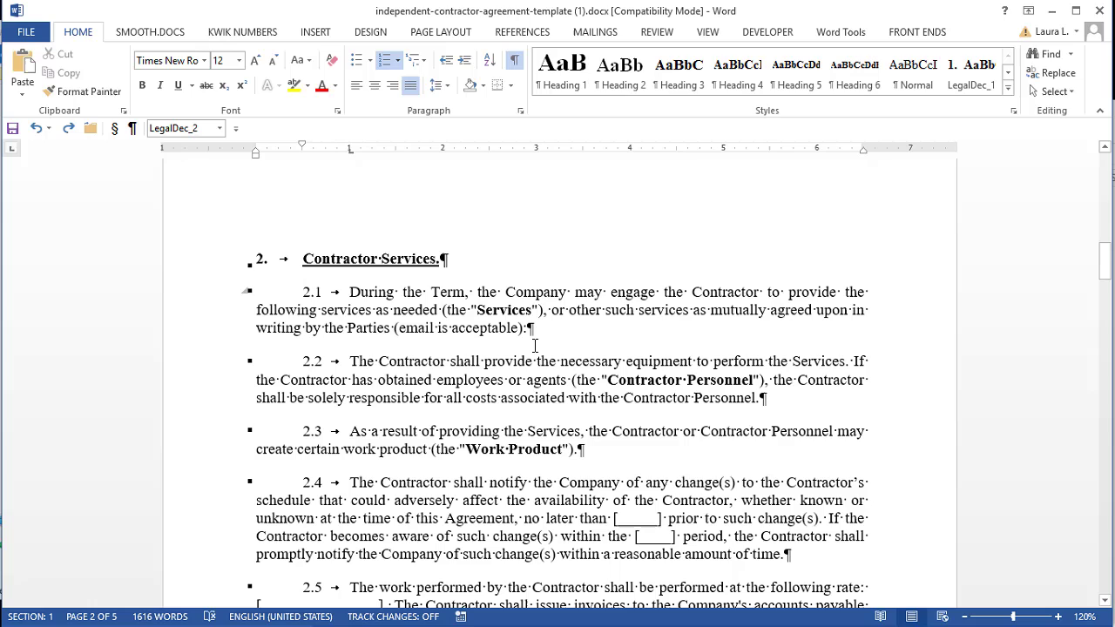
click(442, 400)
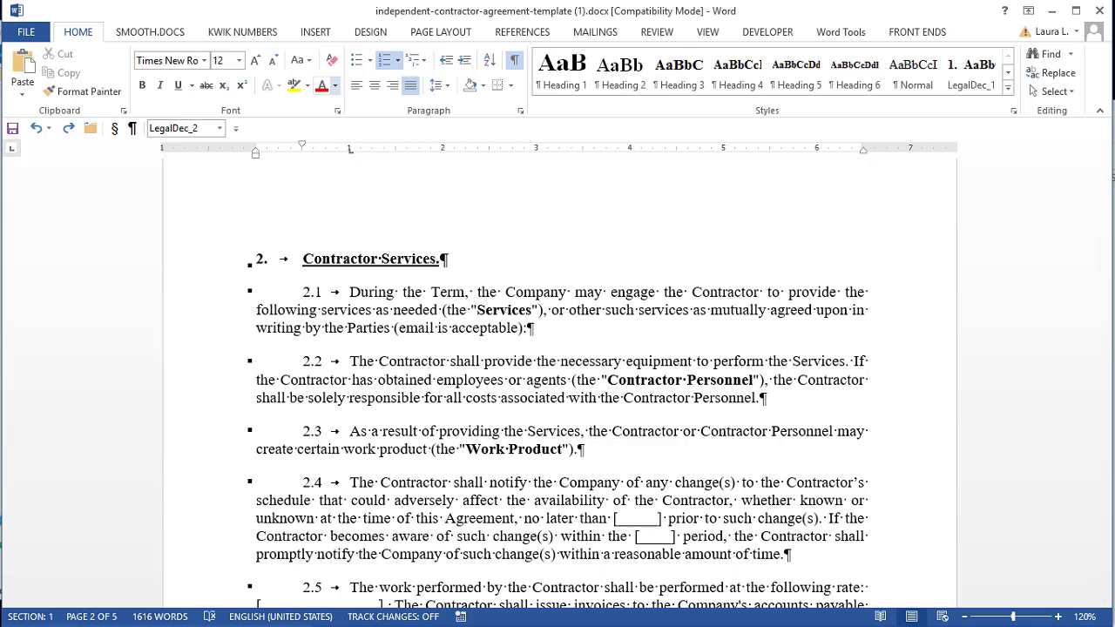
click(384, 3)
click(513, 59)
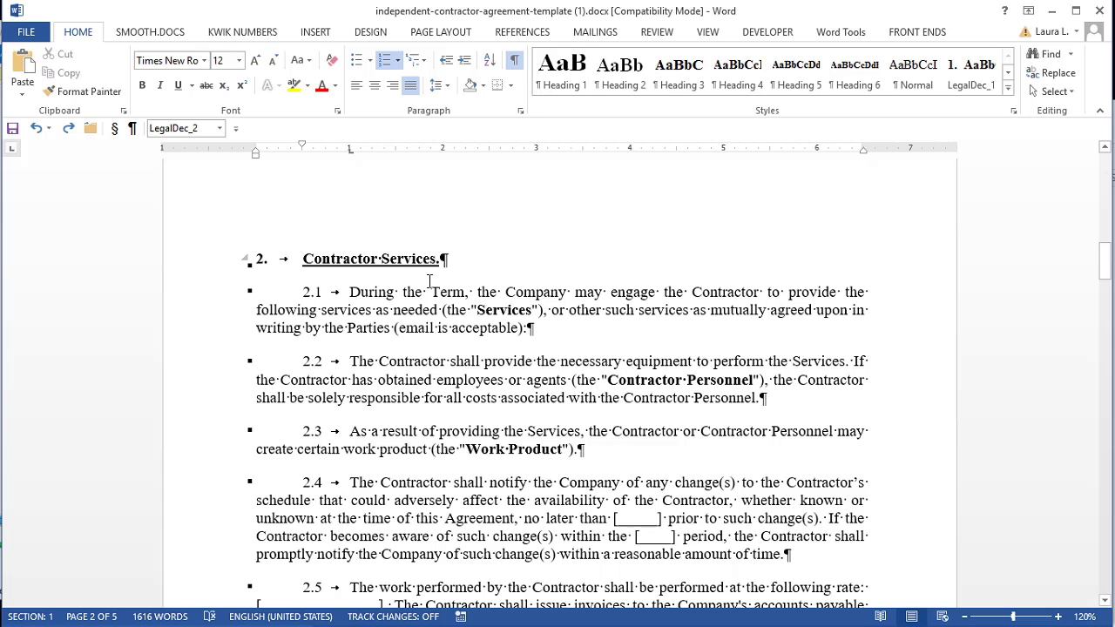
Turn off Keep with next and Keep lines together for paragraphs 2.1 through 2.6
drag(430, 292, 433, 557)
scroll(453, 381, down, 2)
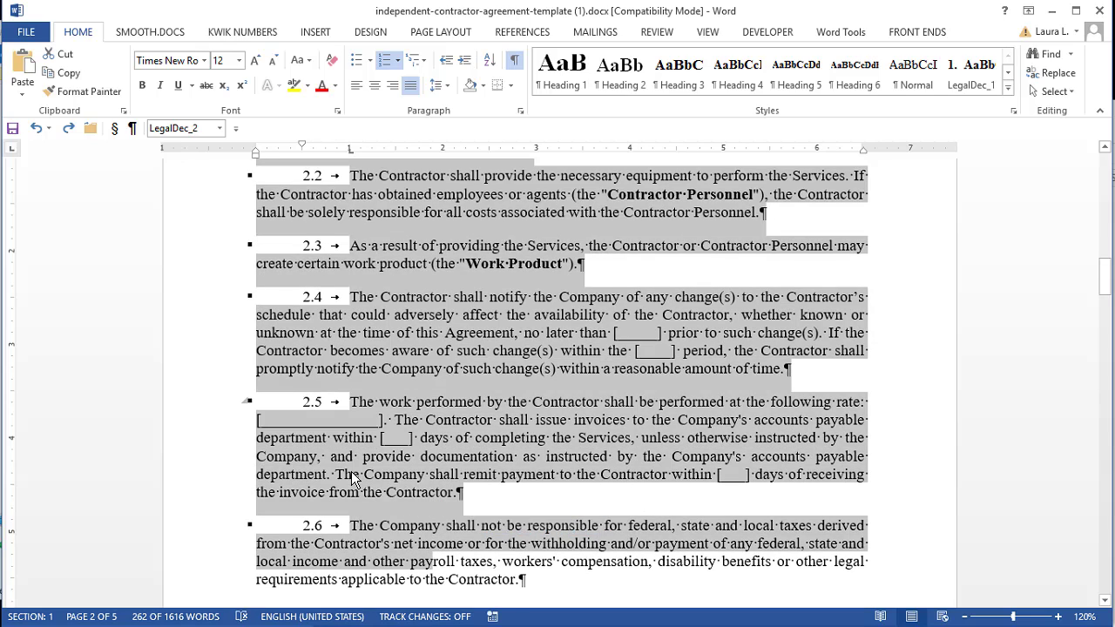
scroll(351, 471, down, 3)
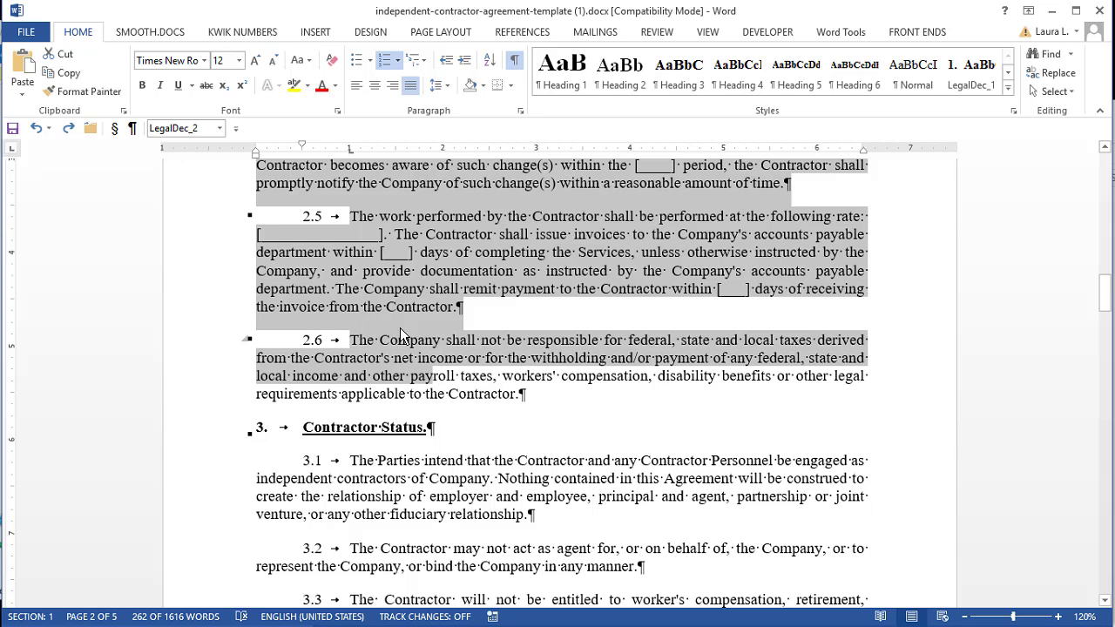
scroll(406, 324, up, 3)
scroll(405, 330, up, 3)
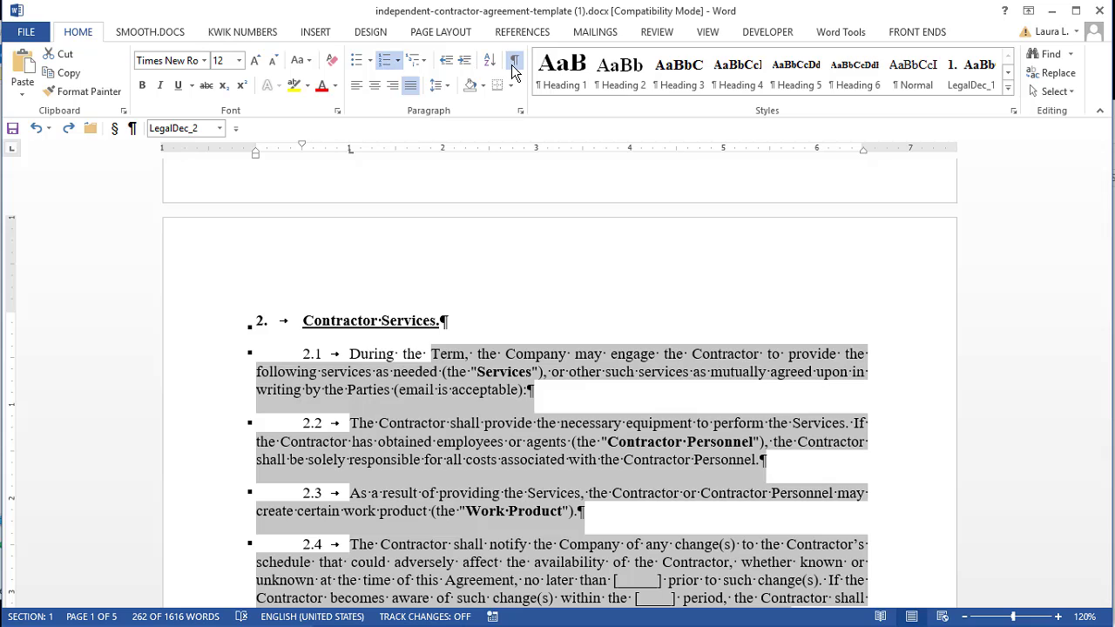
click(520, 114)
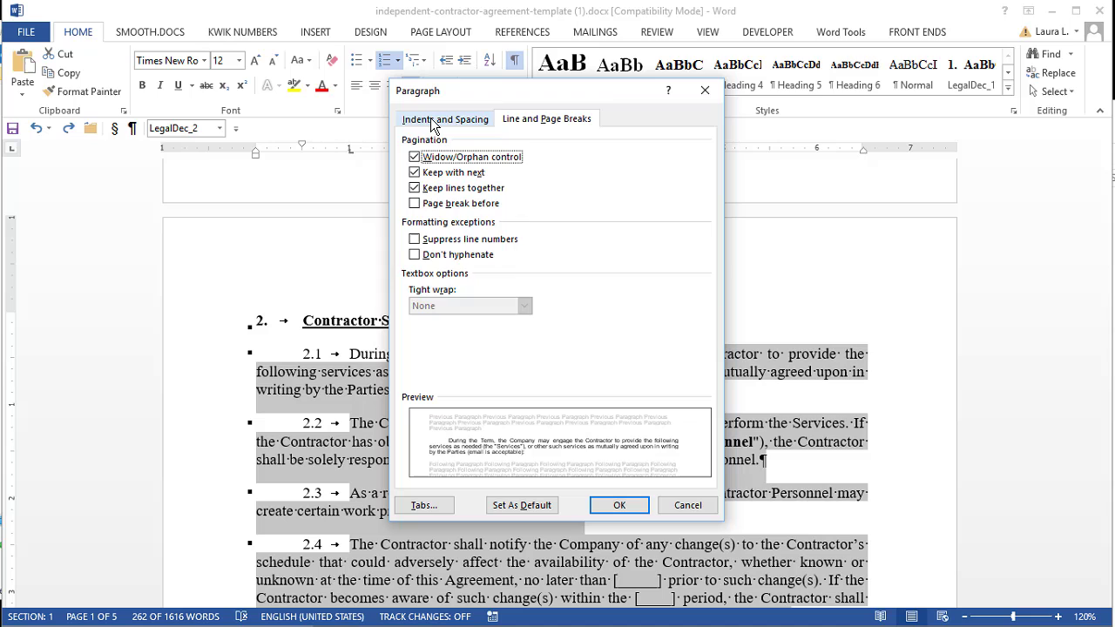
click(432, 122)
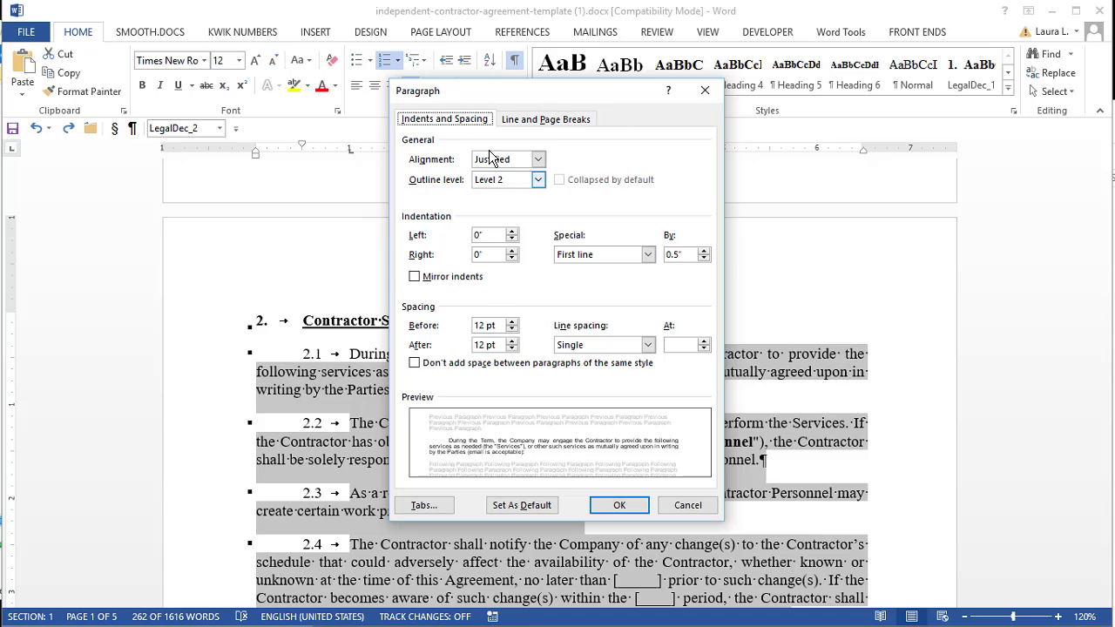
click(525, 122)
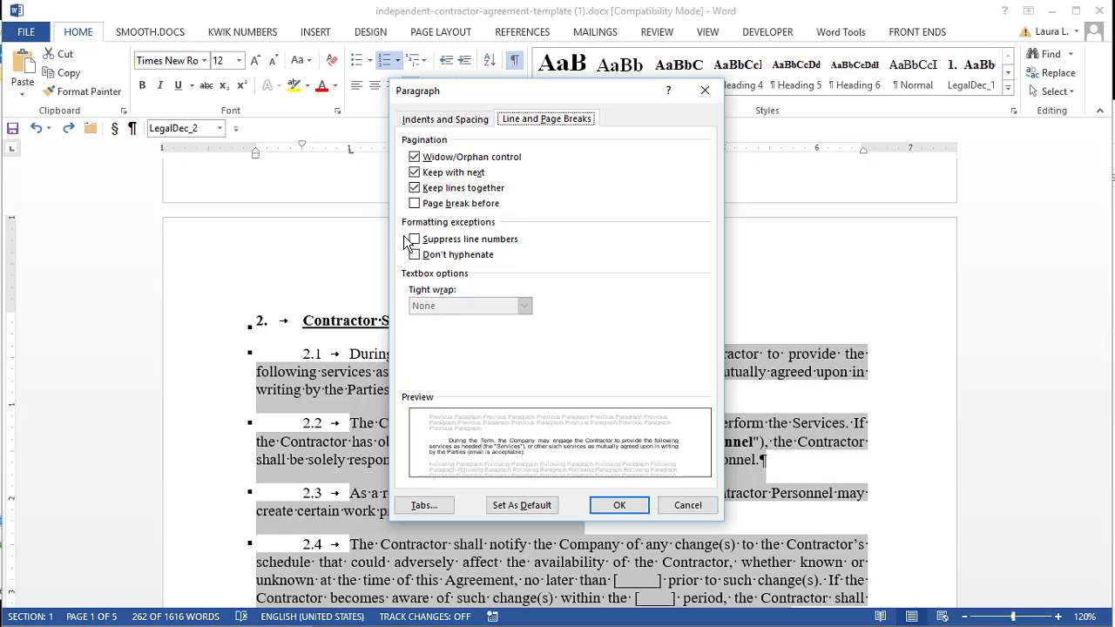
click(426, 172)
click(414, 187)
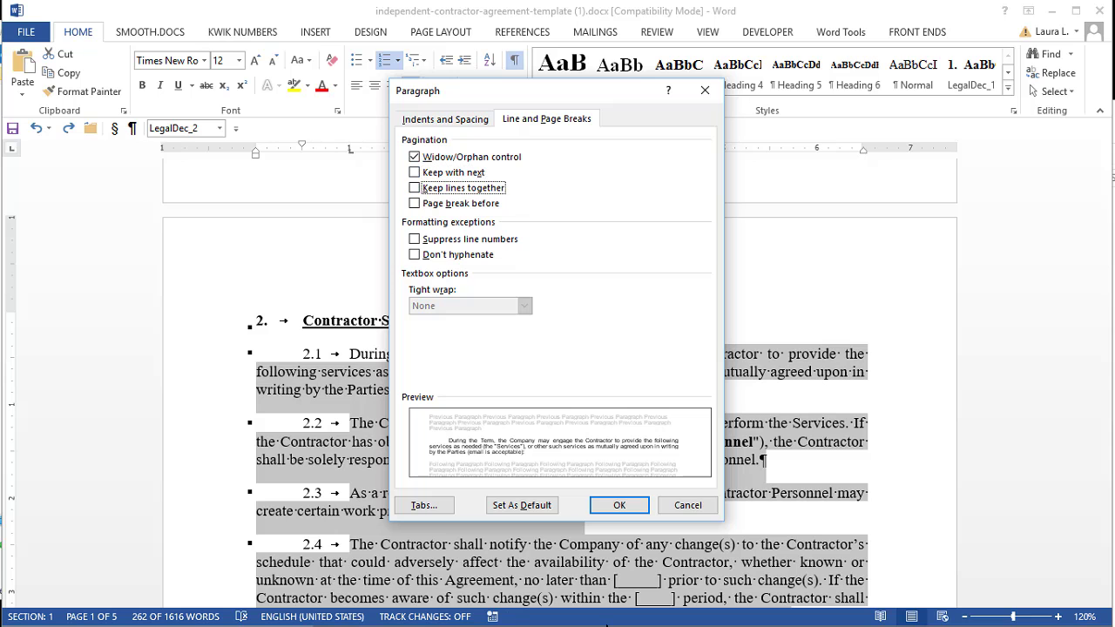
click(619, 505)
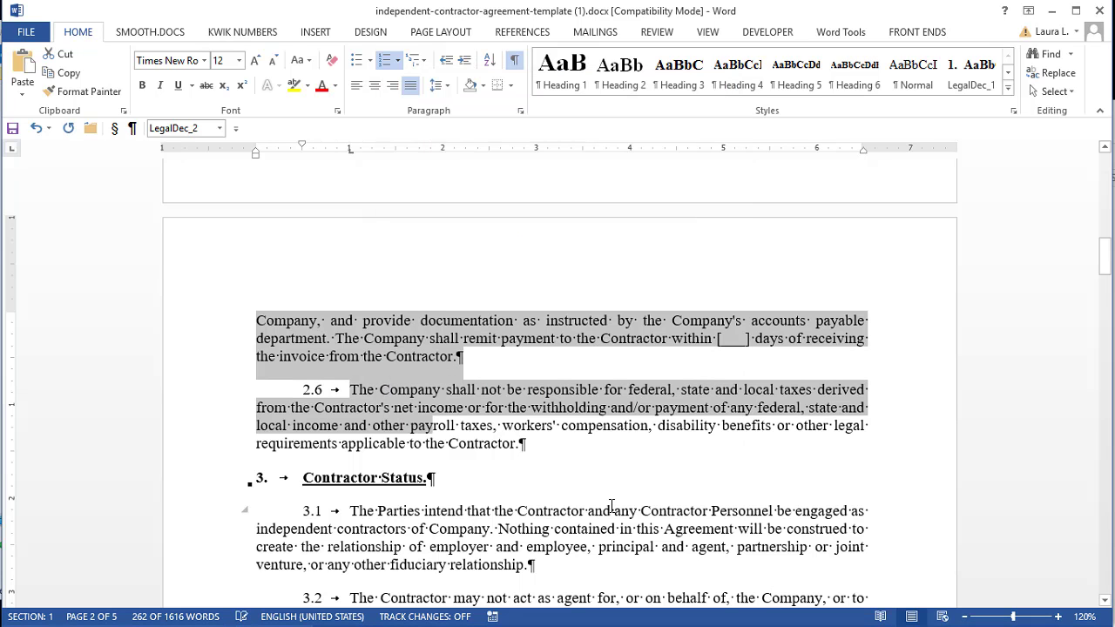
Reapply the LegalDec_1 style's formatting to the section 2 heading "Contractor Services."
scroll(486, 432, up, 10)
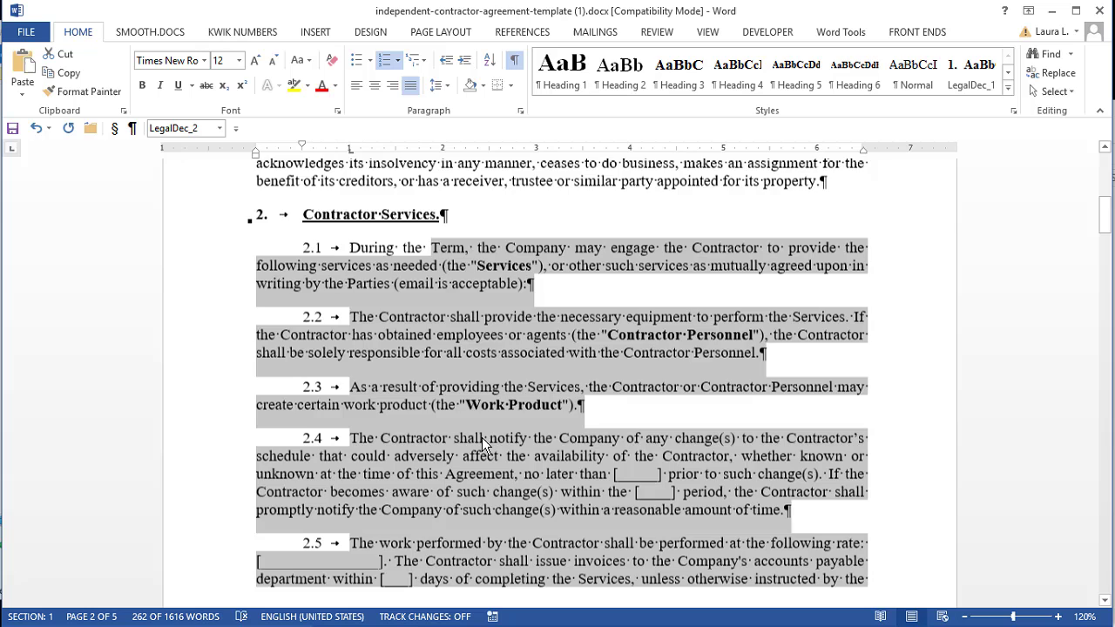
scroll(484, 440, up, 2)
click(492, 201)
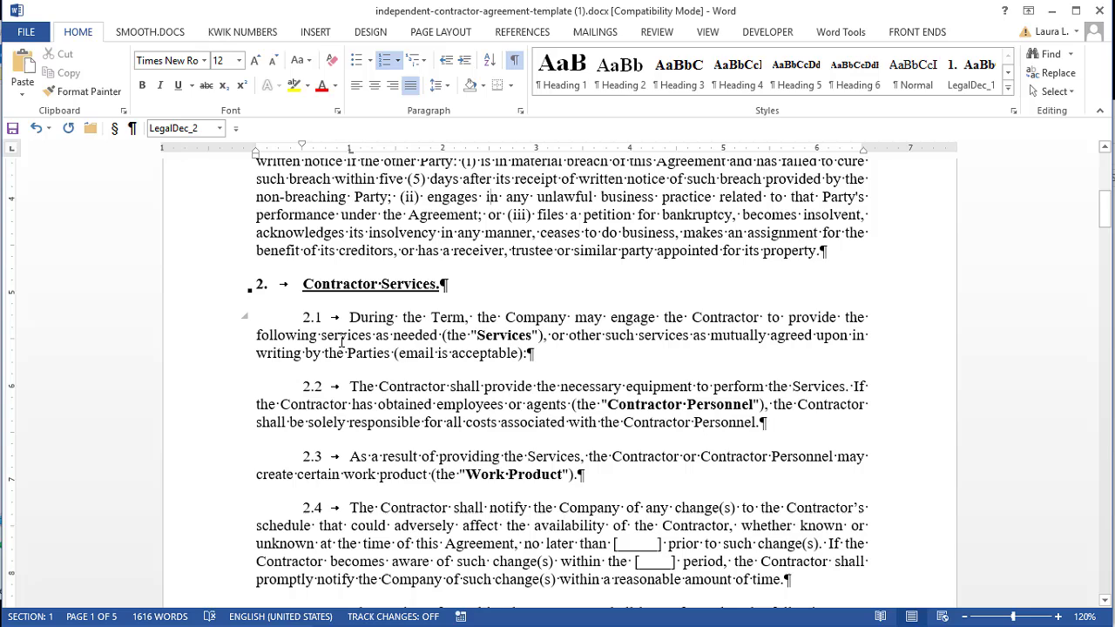
click(375, 284)
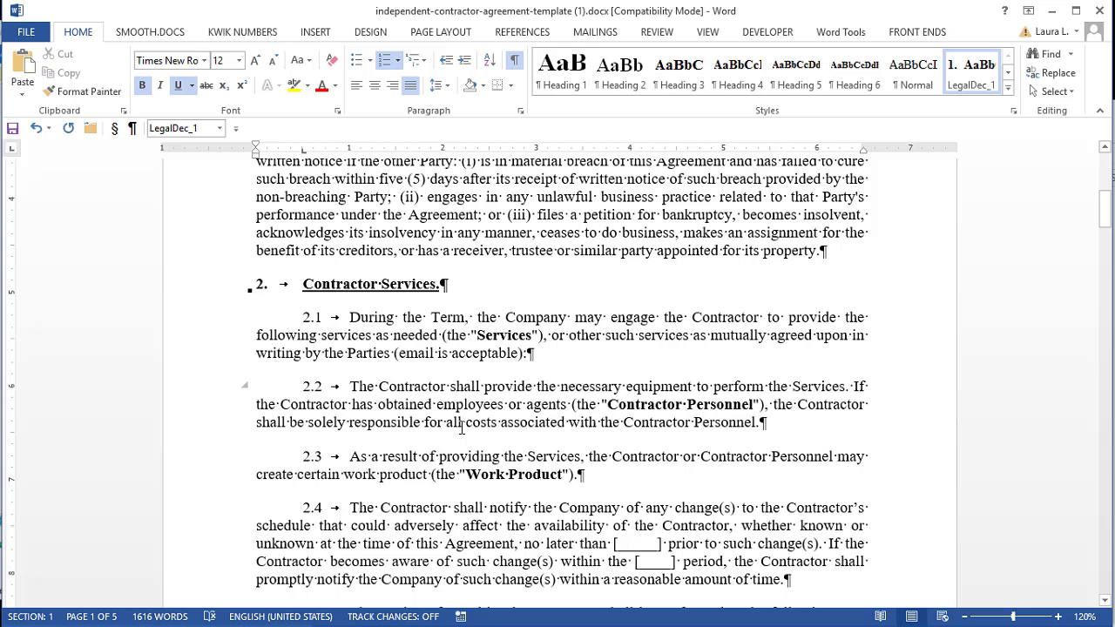
click(575, 81)
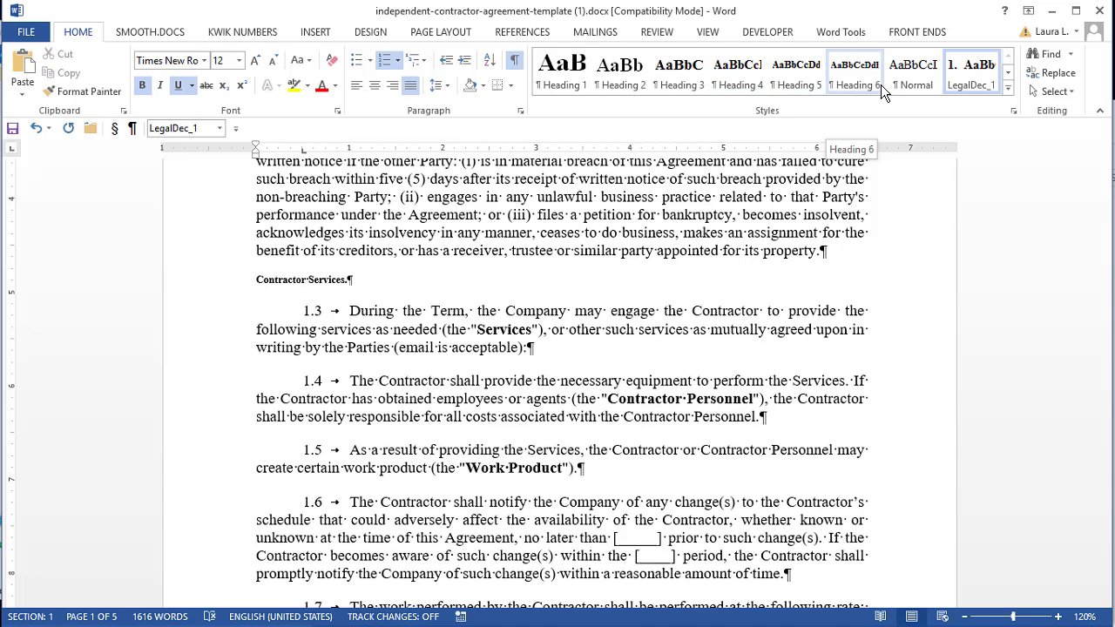
click(980, 78)
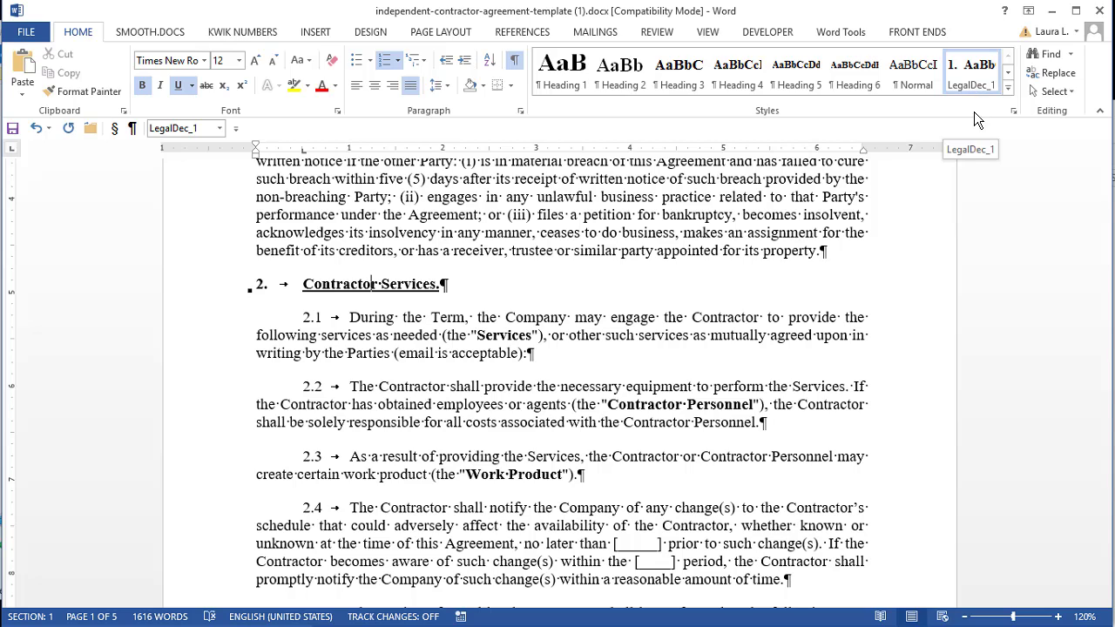
click(970, 73)
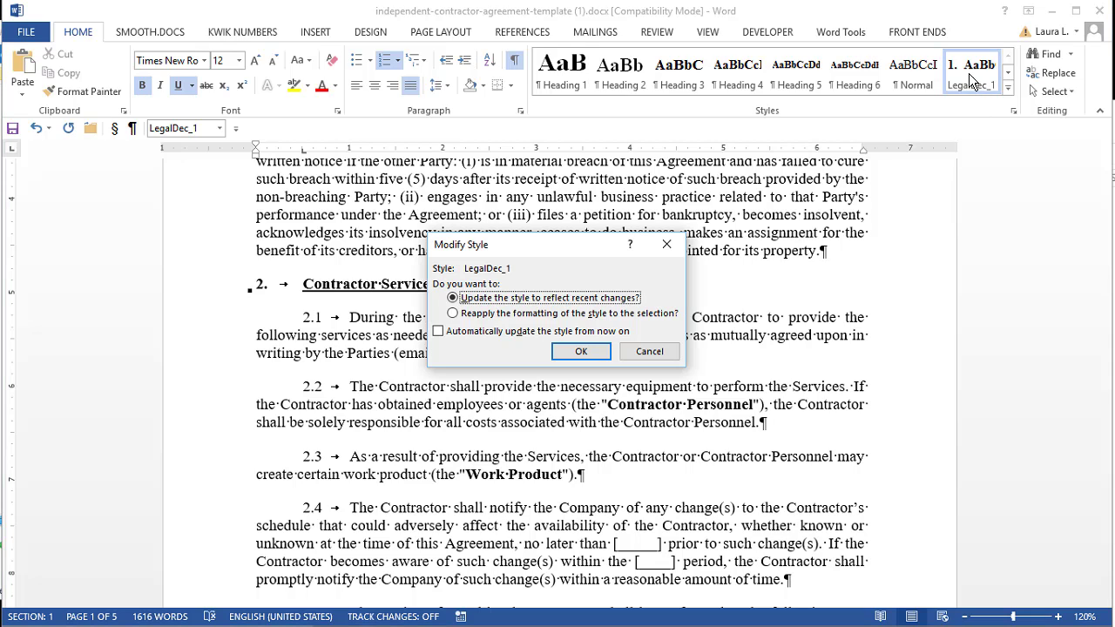
click(499, 313)
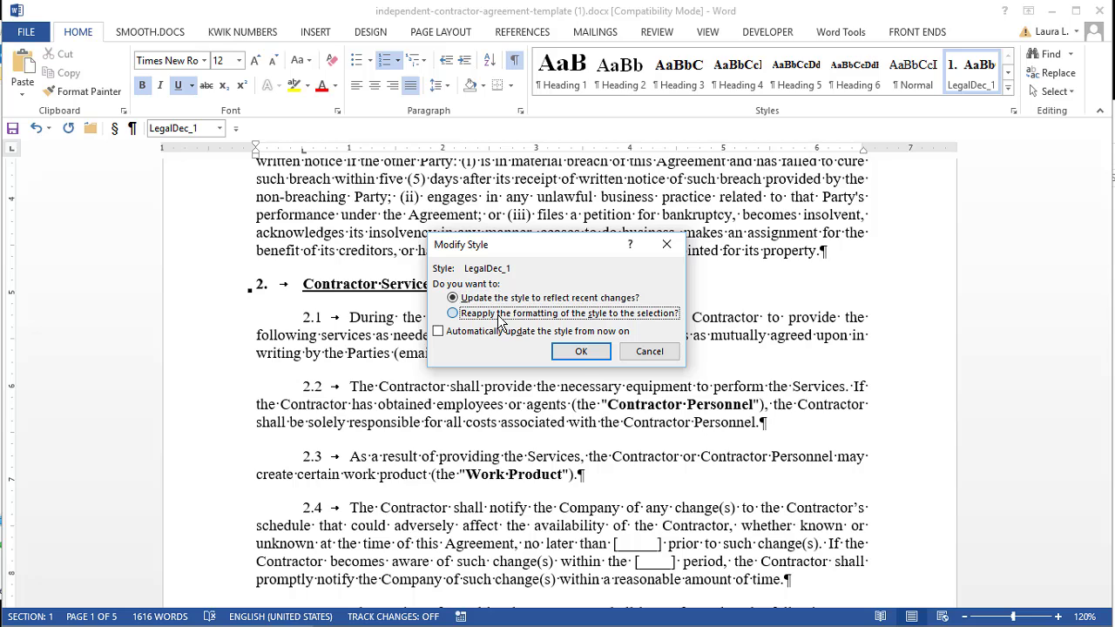
click(580, 352)
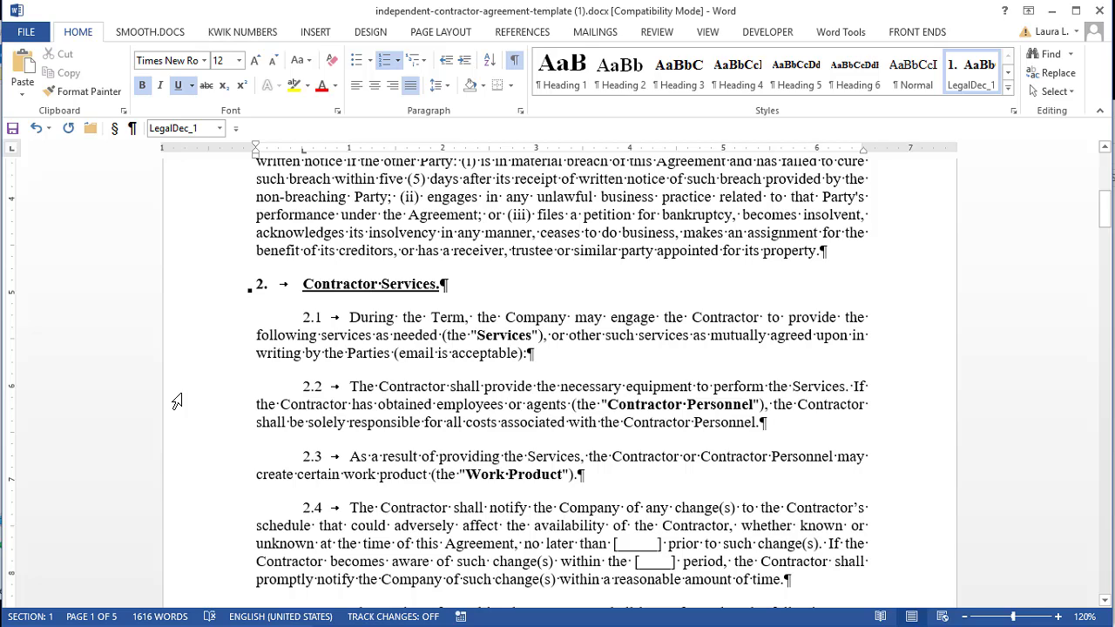
Delete paragraphs 2.3 and 2.4, covering Work Product and notice of schedule changes
scroll(348, 304, down, 4)
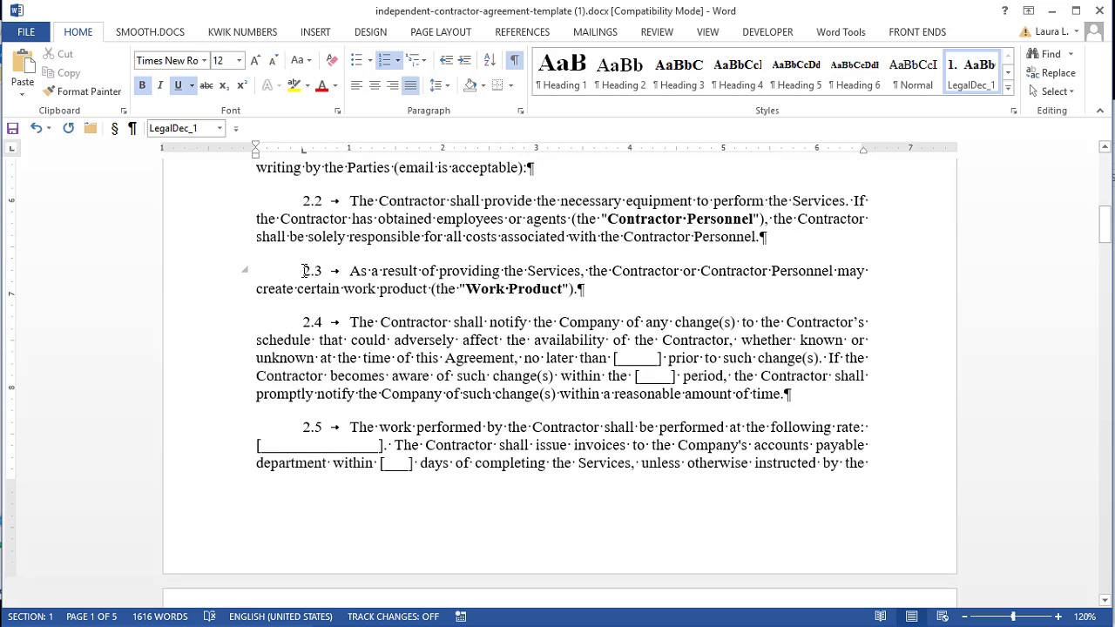
drag(305, 271, 808, 404)
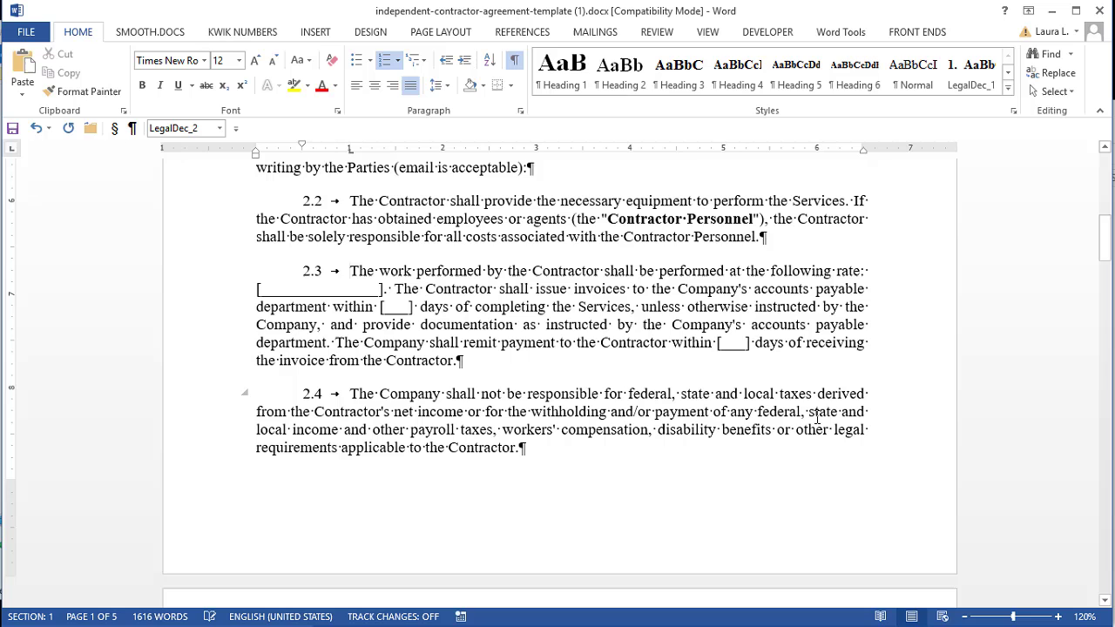
scroll(335, 411, down, 5)
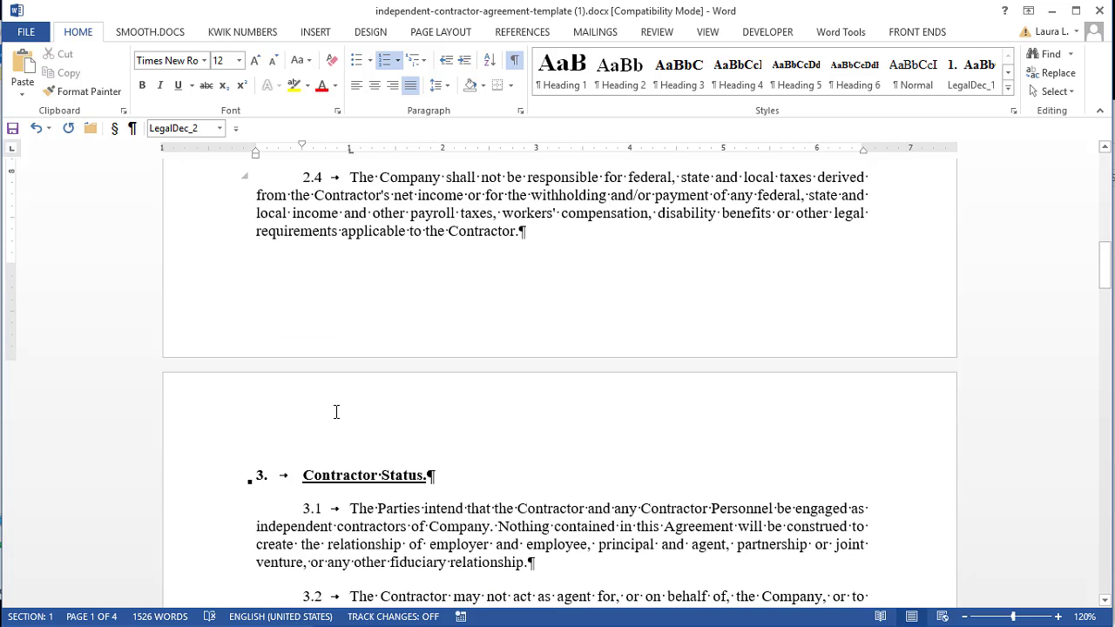
Delete paragraph 2.2 about the Contractor's equipment and Contractor Personnel
scroll(335, 411, up, 4)
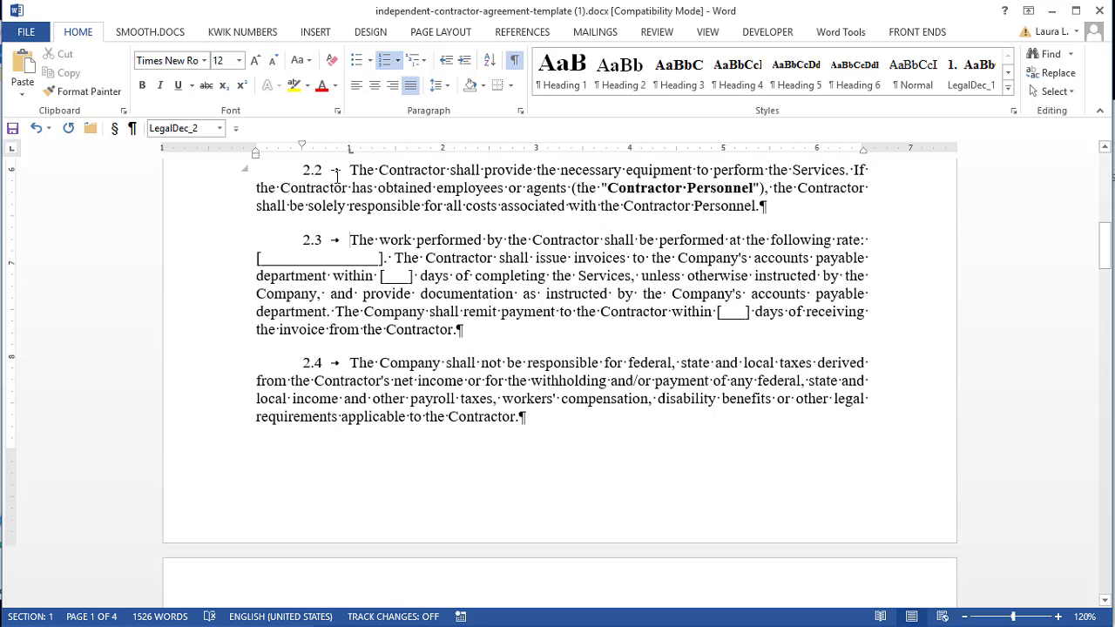
click(351, 170)
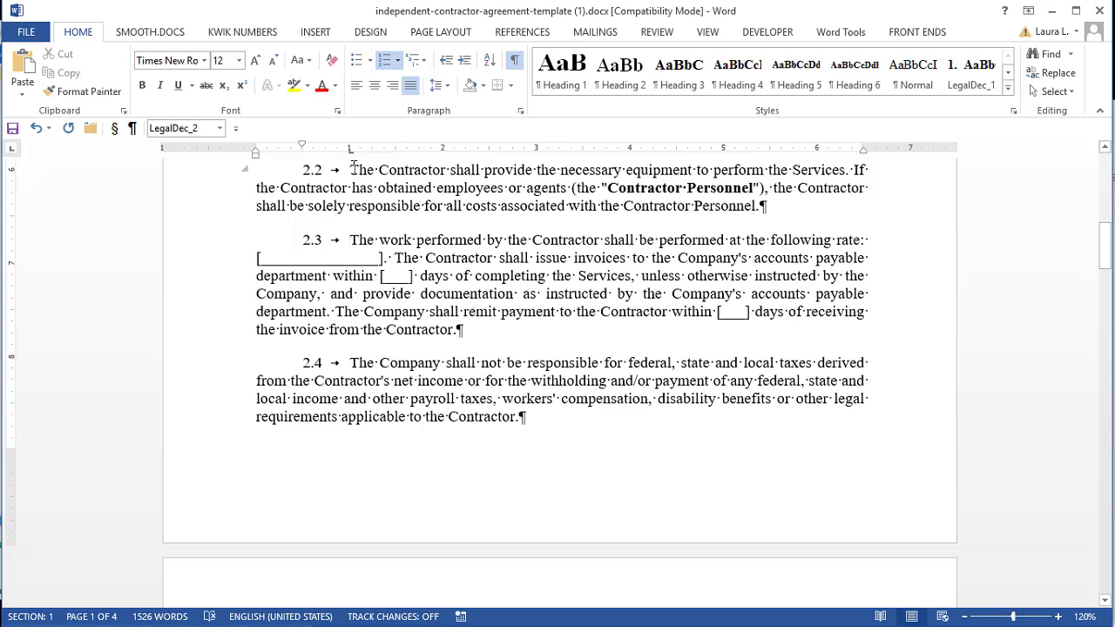
triple_click(468, 190)
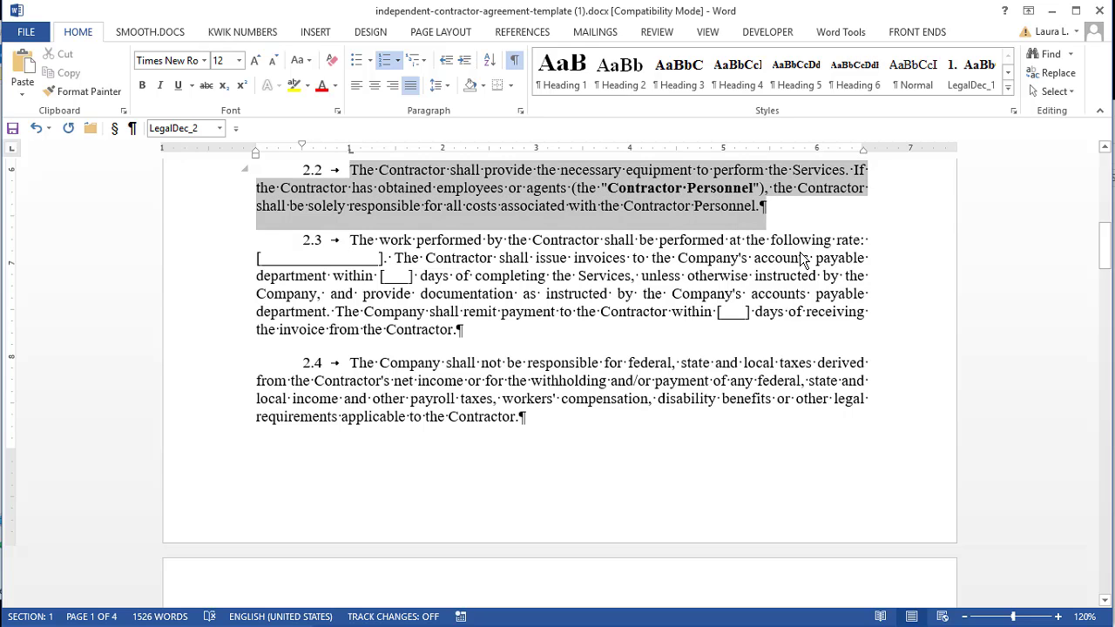
key(Delete)
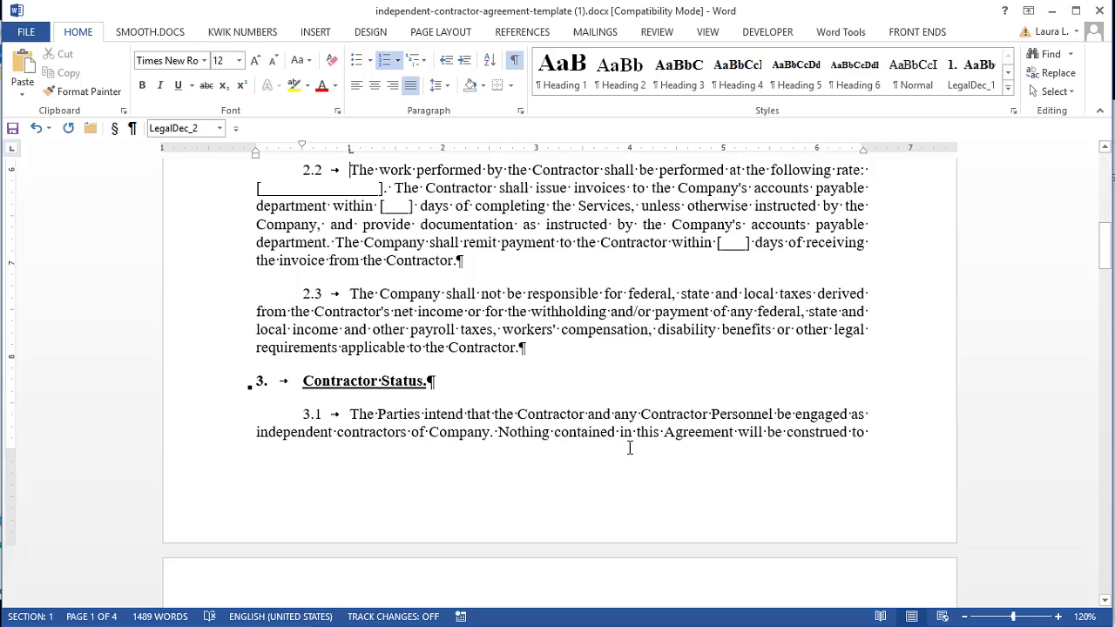
Add the sentence "This is just some text." at the end of paragraph 2.1
scroll(629, 448, up, 3)
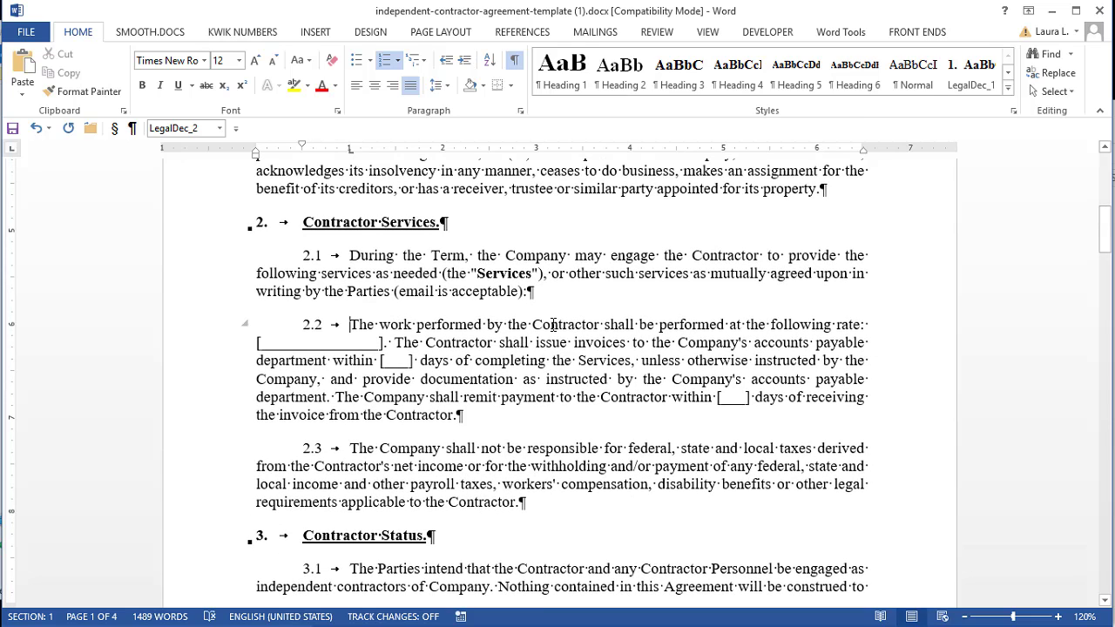
key(Left)
text(This)
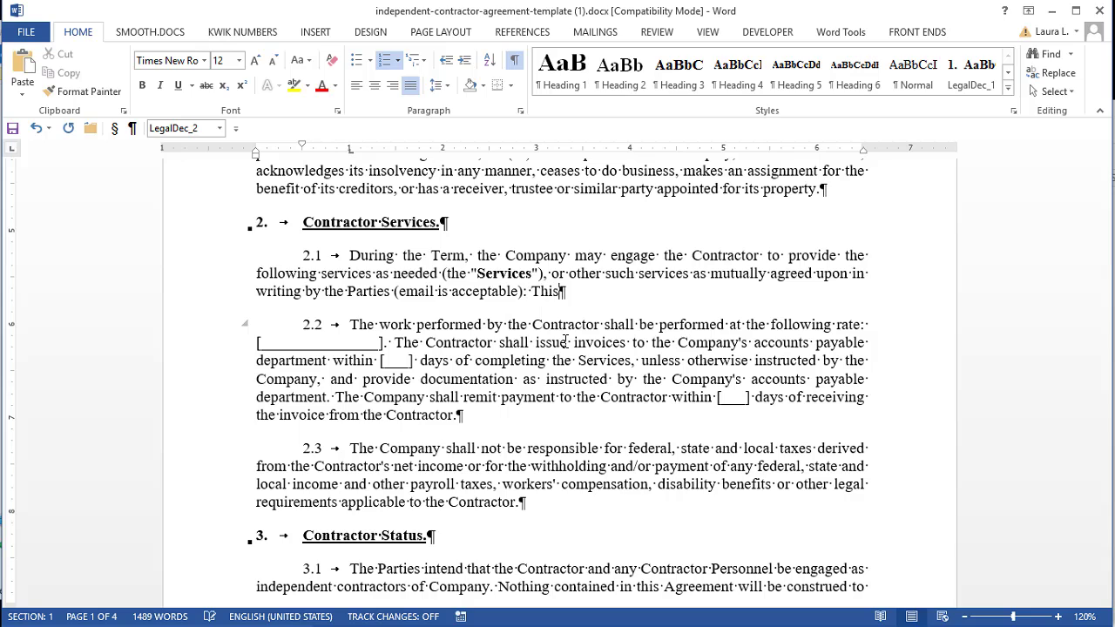
text( is just some text.)
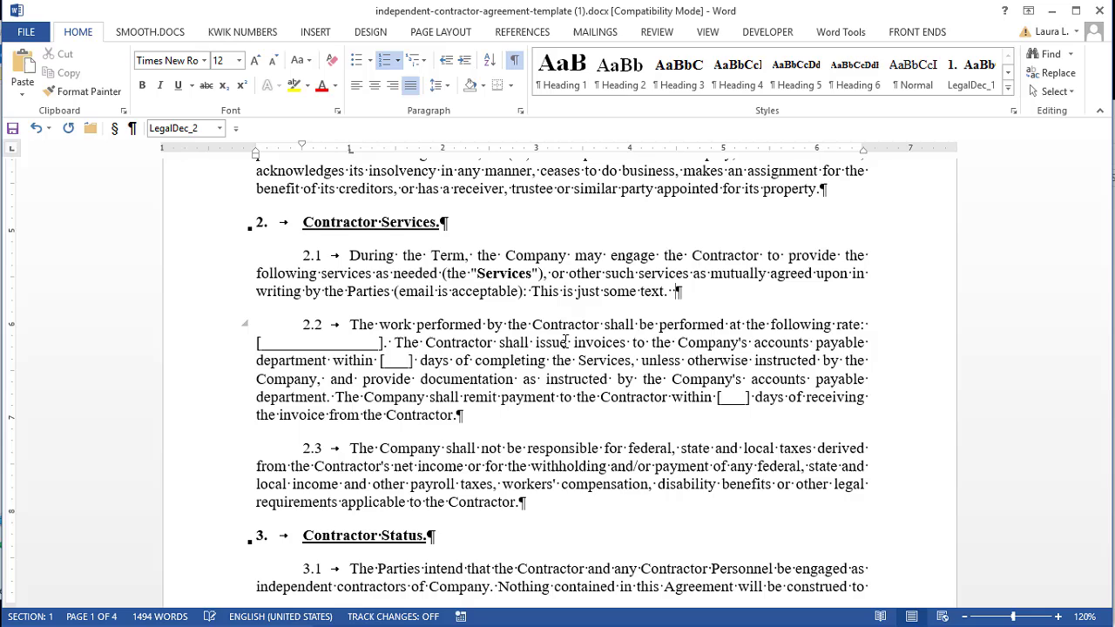
Copy the sentence "This is just some text." in paragraph 2.1 and paste it until it appears three times in a row
key(ctrl+shift+Left)
key(ctrl+shift+Left)
key(ctrl+shift+Left)
key(ctrl+shift+Left)
key(ctrl+shift+Left)
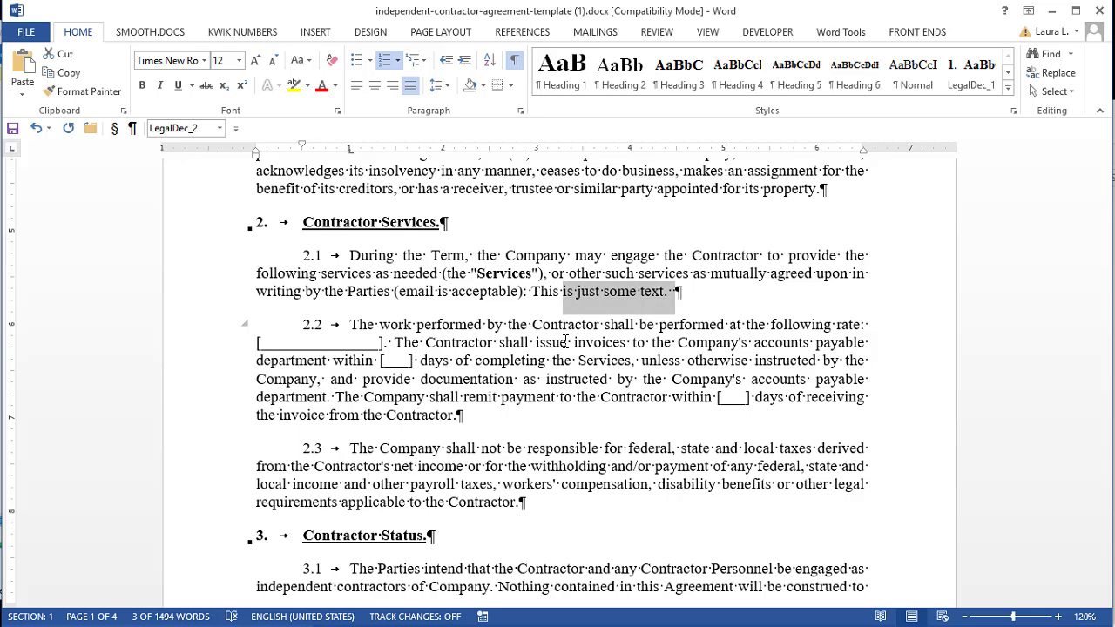
key(ctrl+shift+Left)
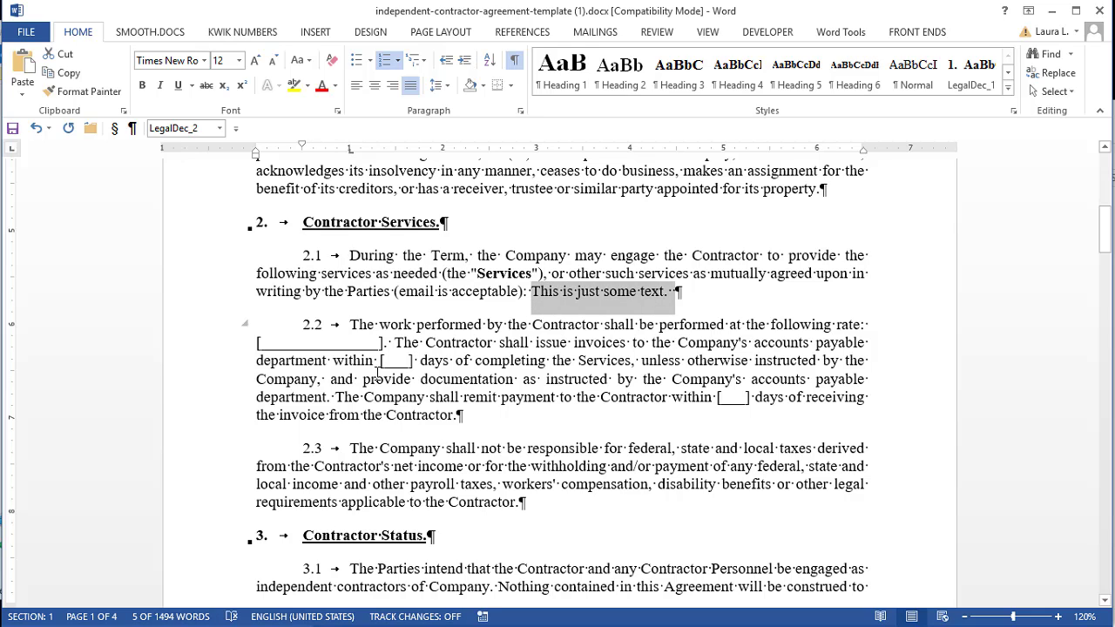
scroll(391, 396, down, 1)
scroll(391, 396, down, 1)
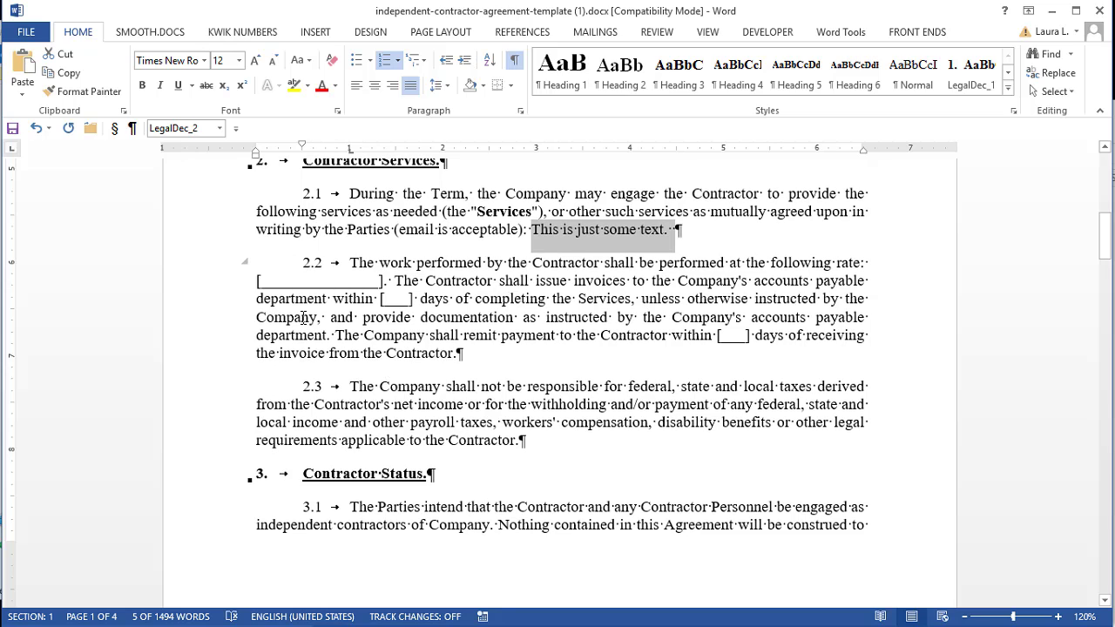
key(ctrl+c)
key(ctrl+v)
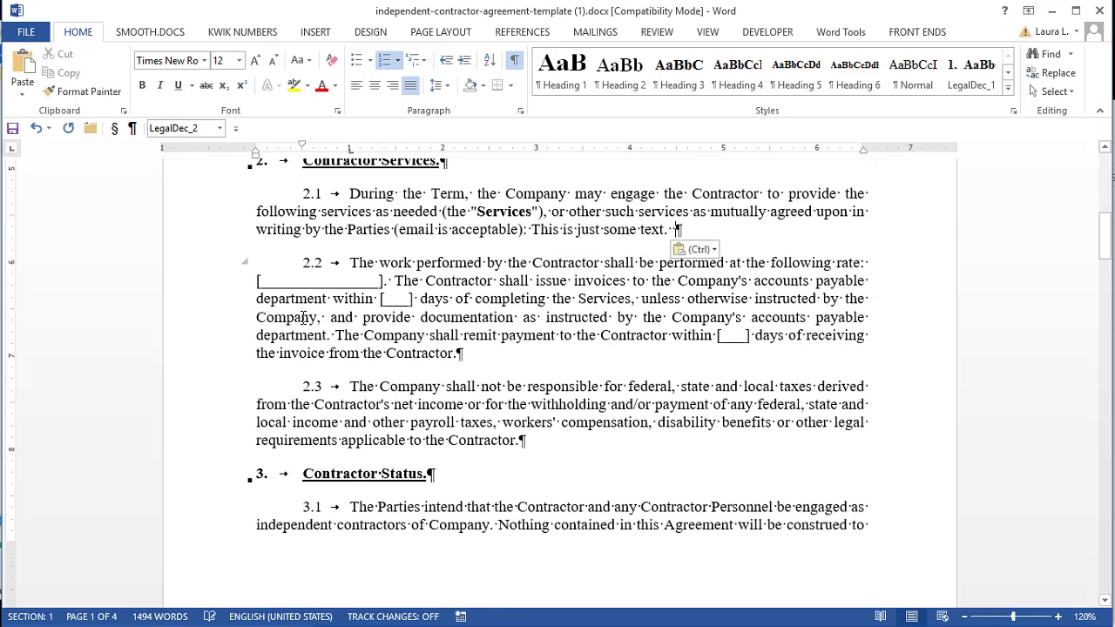
key(ctrl+v)
key(ctrl+v)
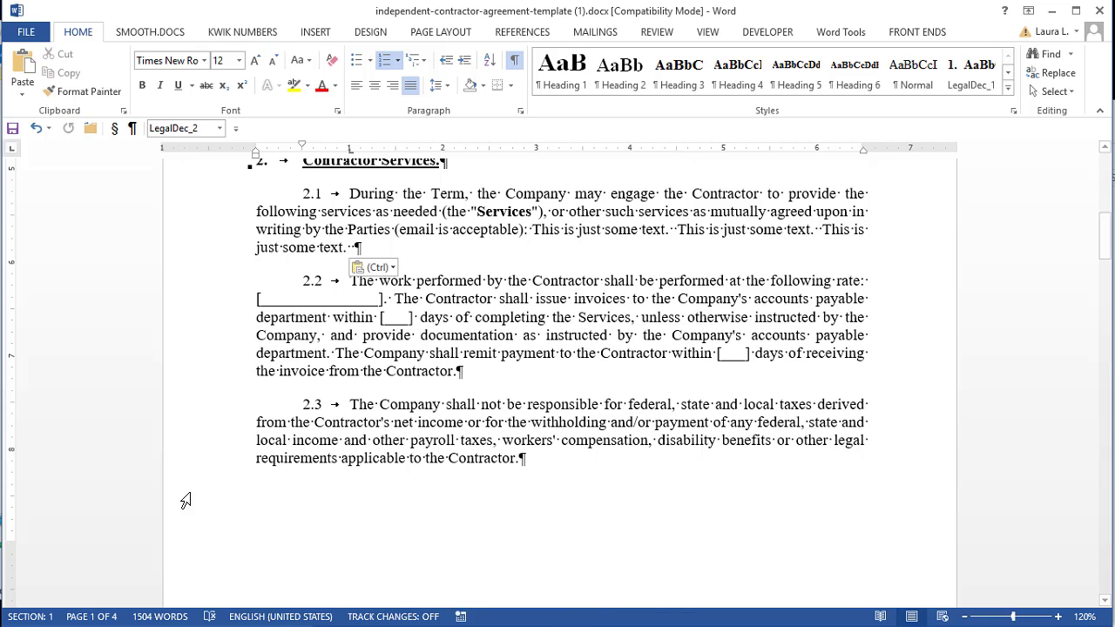
Check on which page the section 3 heading "Contractor Status." and its paragraphs fall with the longer paragraph 2.1
scroll(356, 477, down, 5)
scroll(356, 473, down, 1)
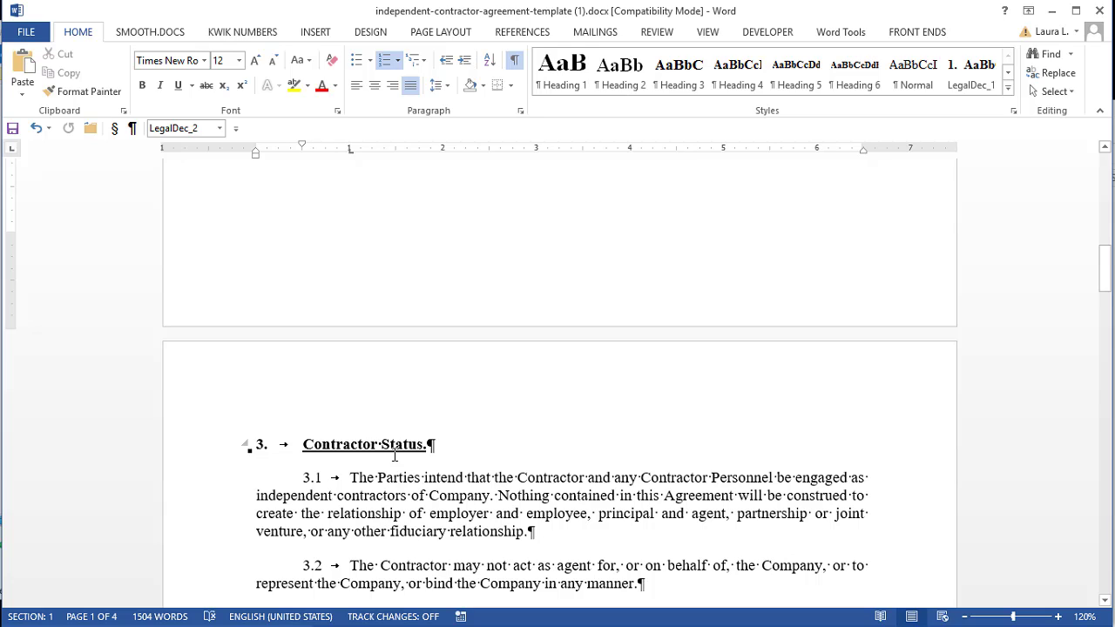
click(341, 446)
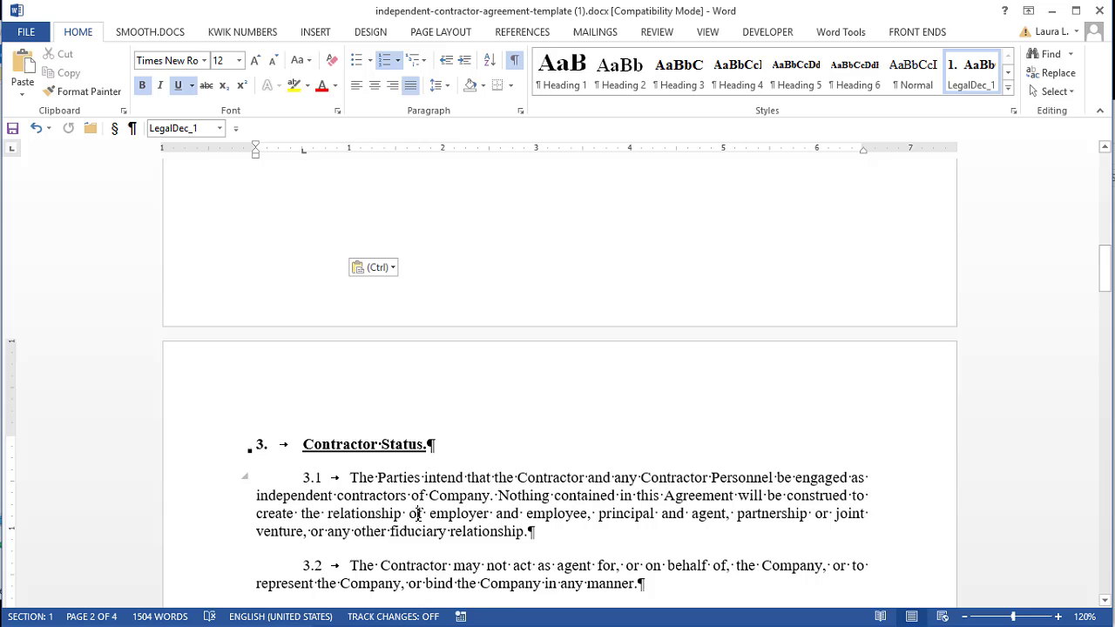
key(ctrl+z)
scroll(420, 519, down, 3)
drag(420, 519, 436, 398)
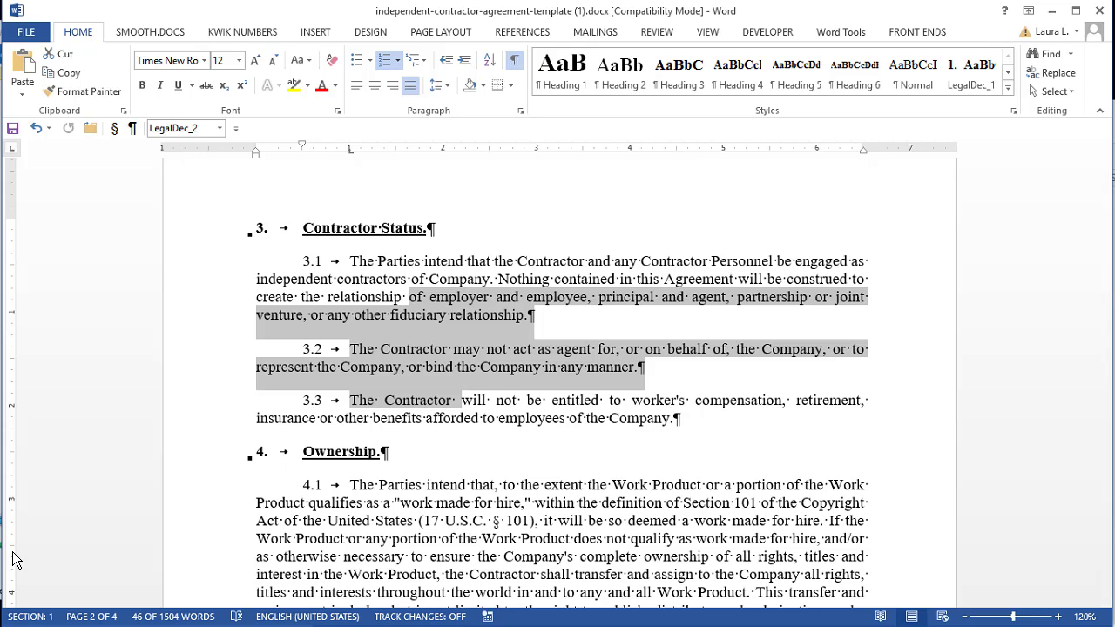
Undo the last paste in paragraph 2.1 and remove the second copy of the sample sentence
key(ctrl+z)
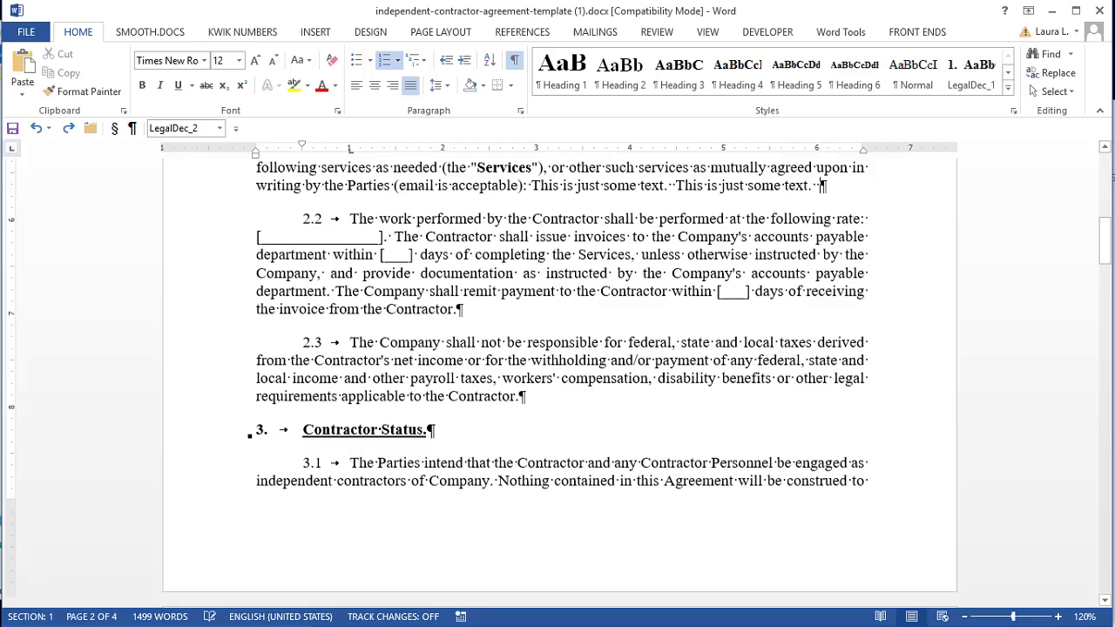
key(ctrl+shift+Left)
key(ctrl+shift+Left)
key(ctrl+shift+Left)
key(ctrl+shift+Left)
key(ctrl+shift+Left)
key(ctrl+shift+Left)
key(BackSpace)
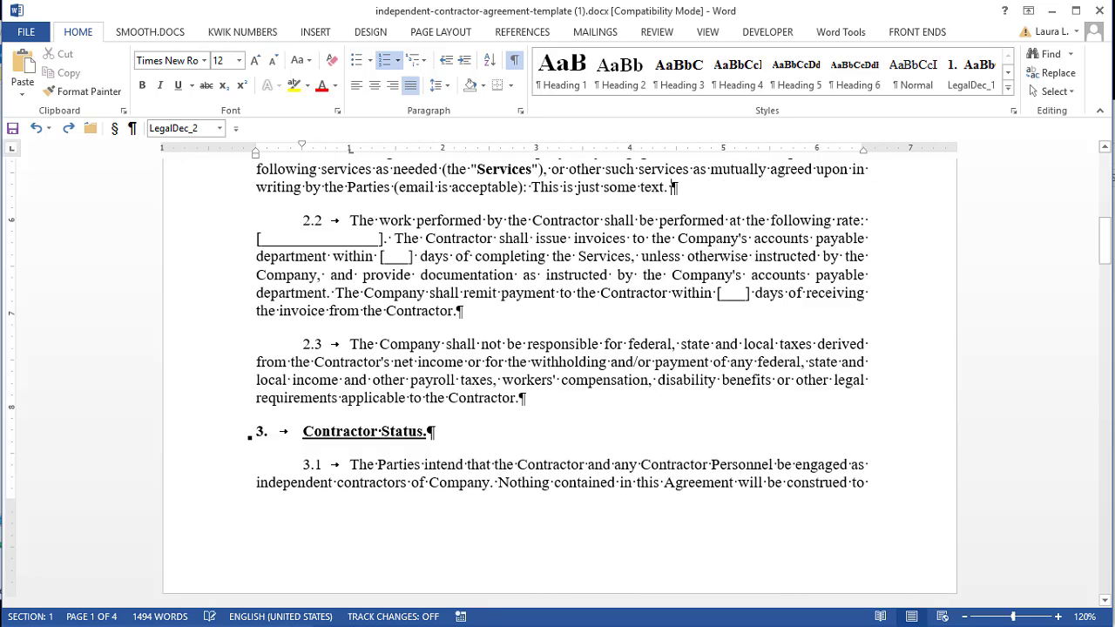
Undo the remaining sample text, the deletions of paragraphs 2.2 through 2.4, and the earlier formatting changes in section 2
key(ctrl+z)
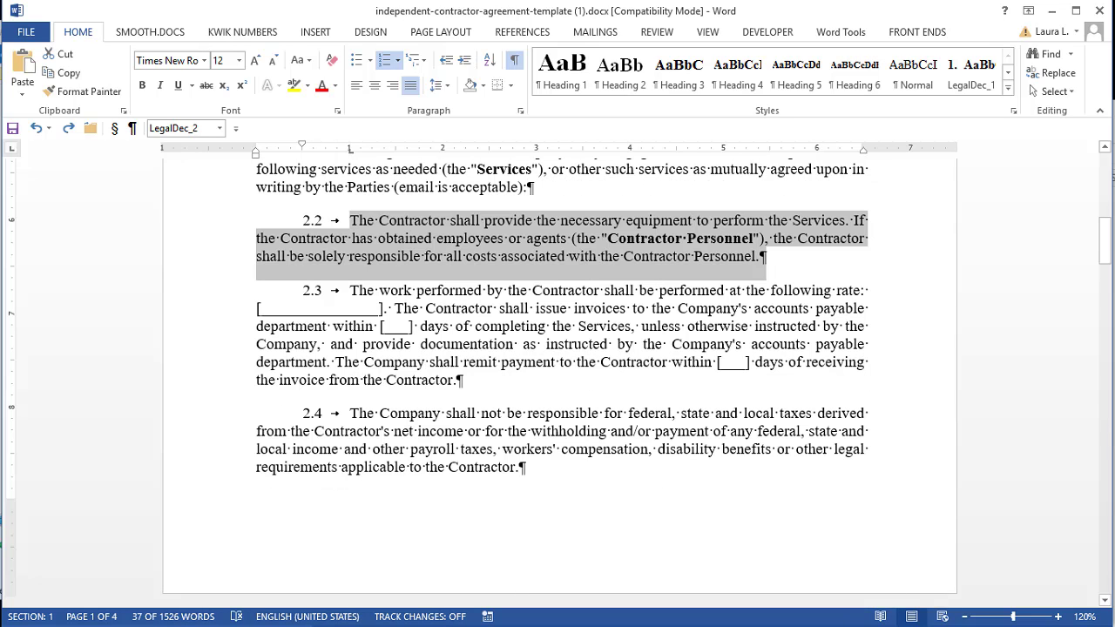
click(517, 431)
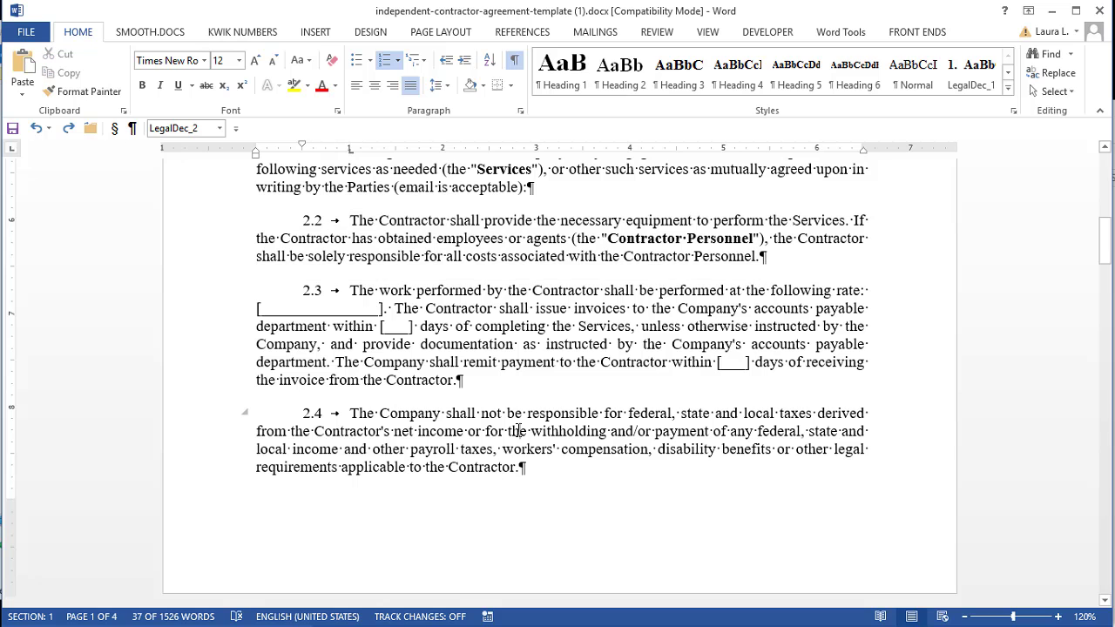
key(ctrl+z)
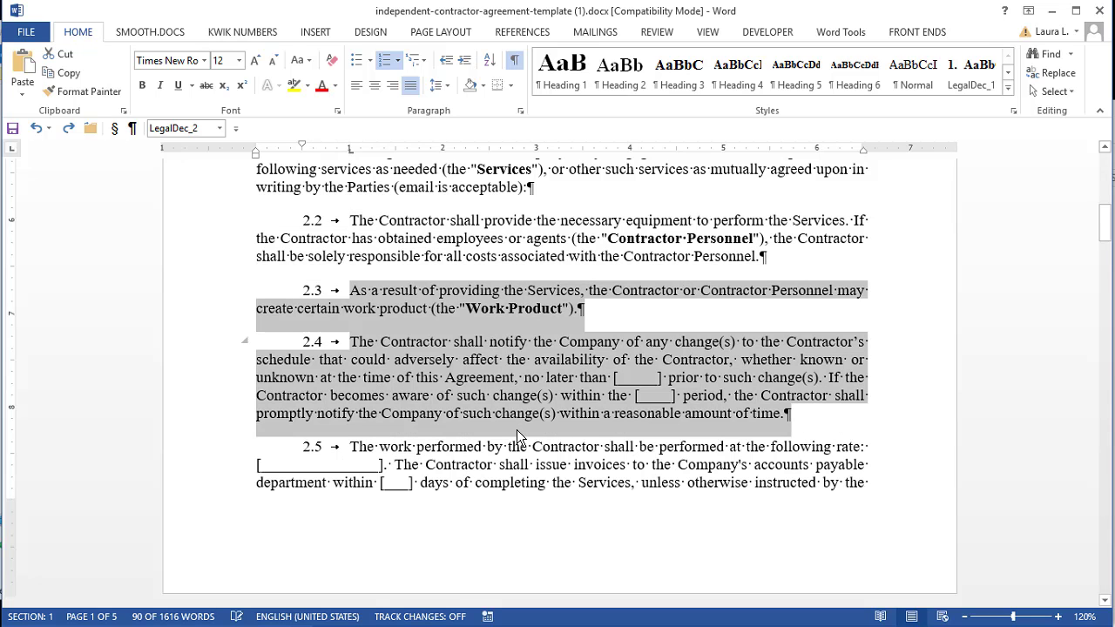
key(ctrl+z)
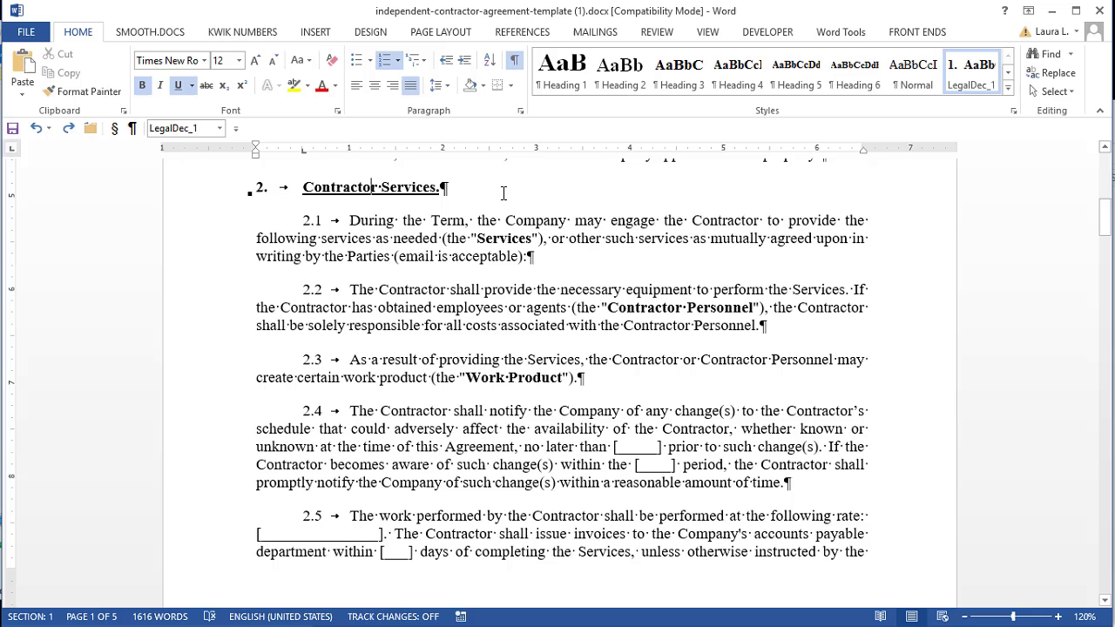
key(ctrl+z)
key(ctrl+z)
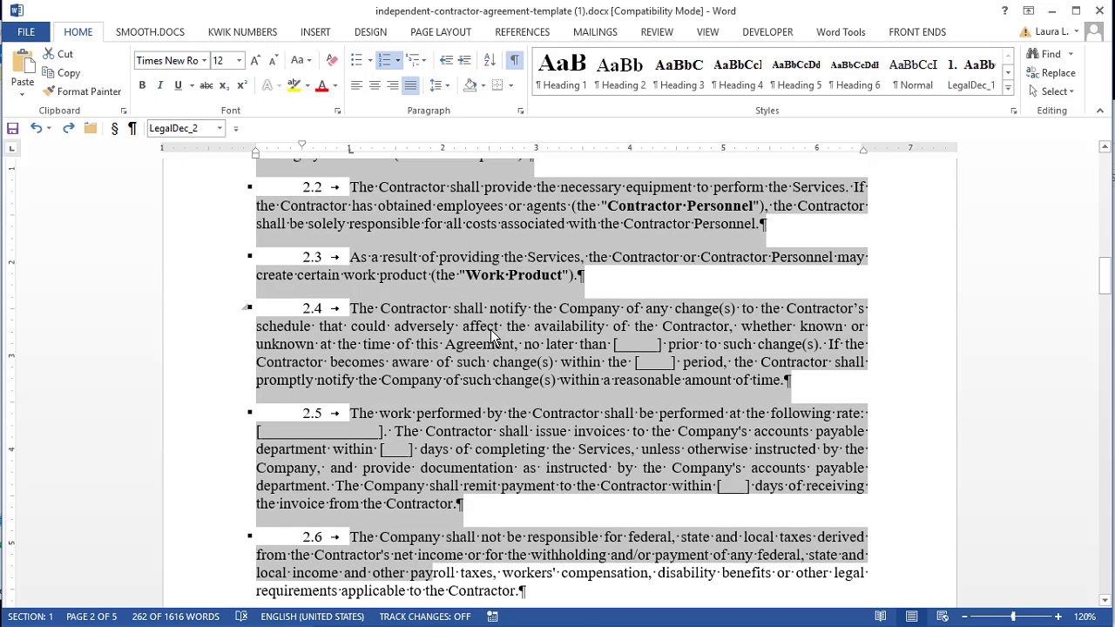
Review the line and page break options of paragraphs 2.2 through 2.5, switching Keep with next off and back on
click(510, 324)
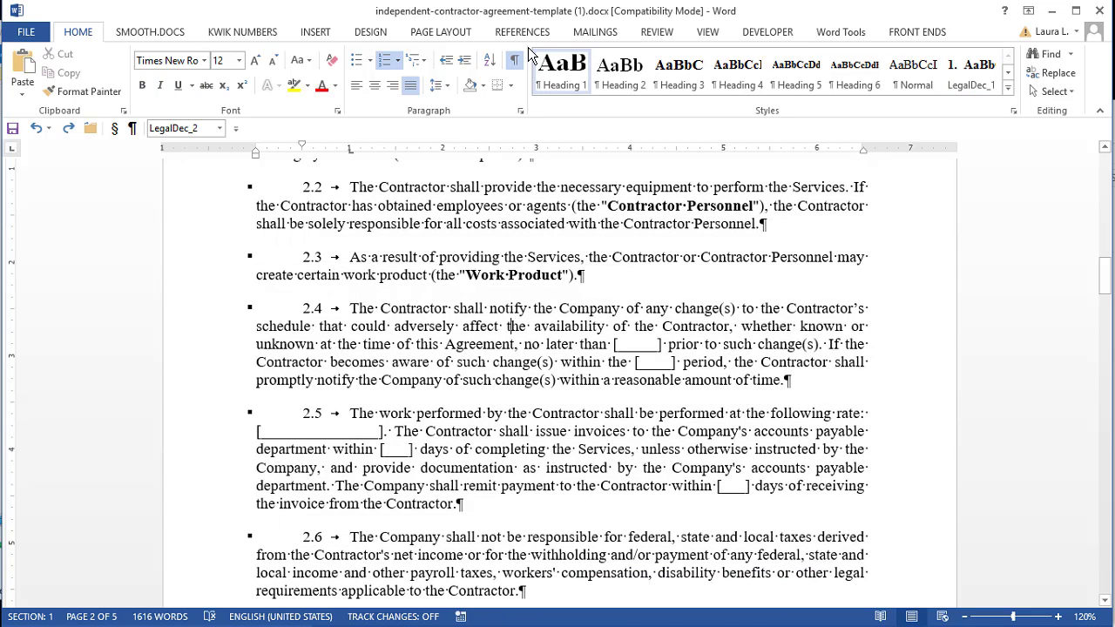
drag(436, 205, 480, 431)
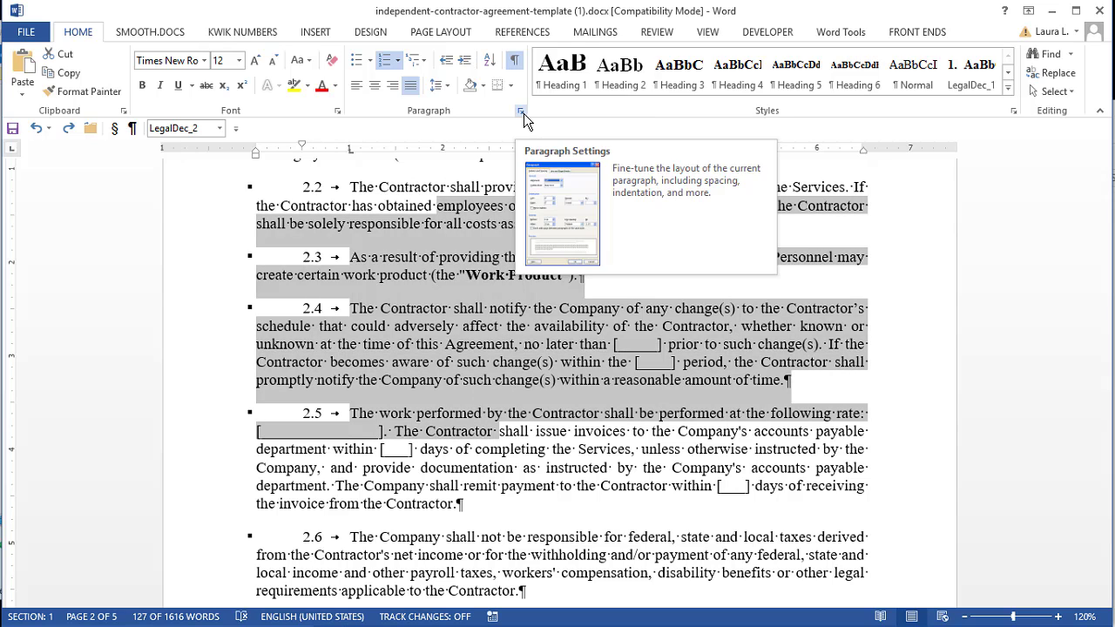
click(522, 113)
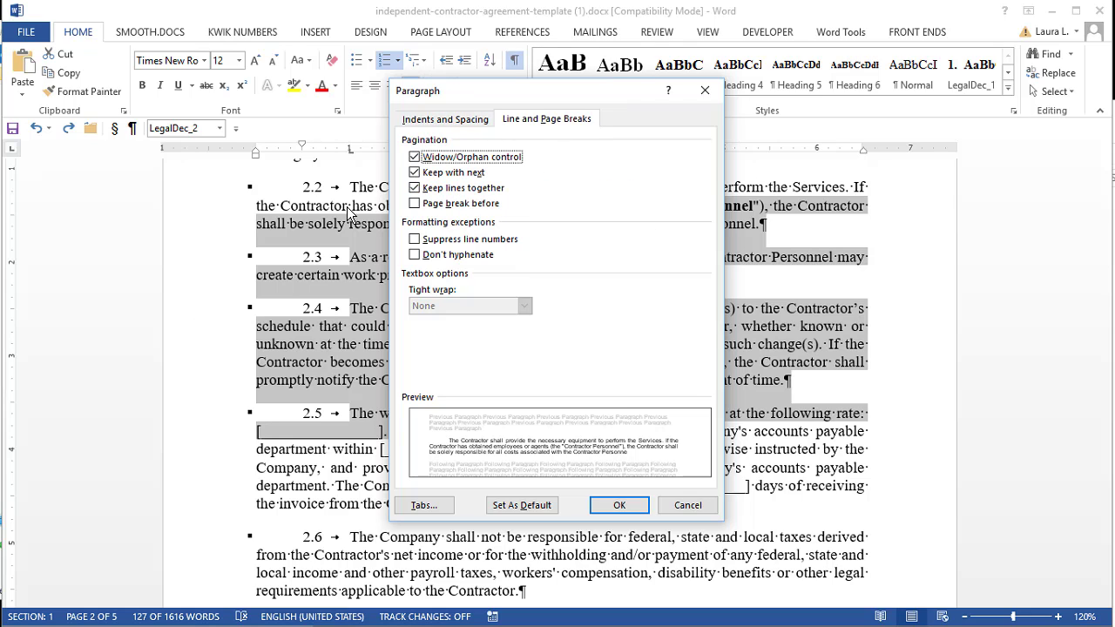
click(477, 174)
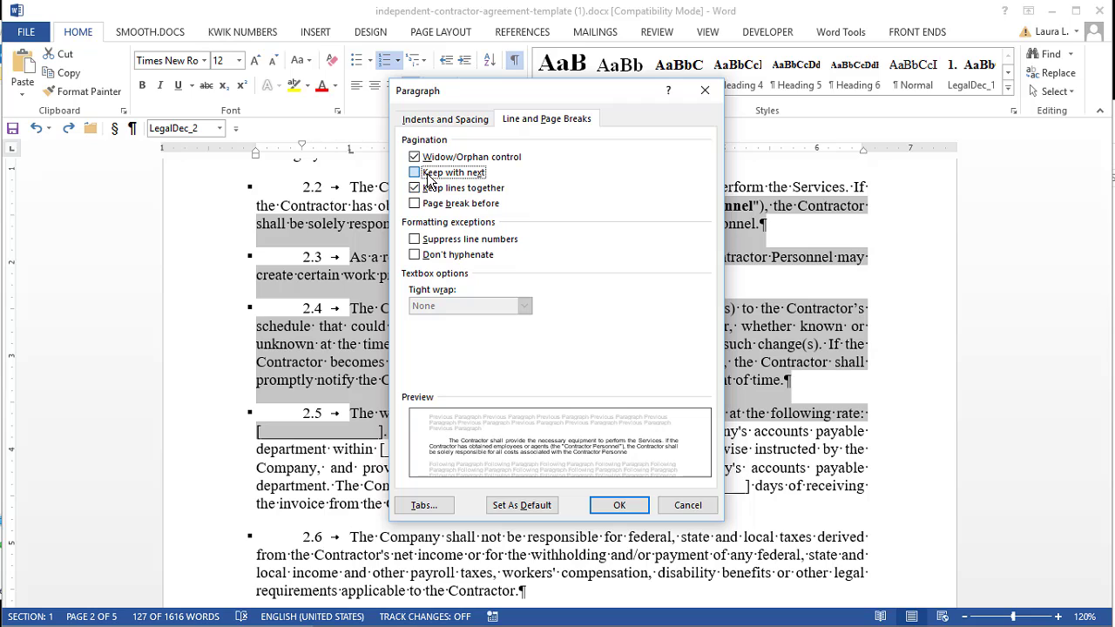
click(427, 175)
click(620, 506)
Turn off Keep with next and Keep lines together for all paragraphs from 2.1 through 2.6, and check the page flow
scroll(492, 327, up, 5)
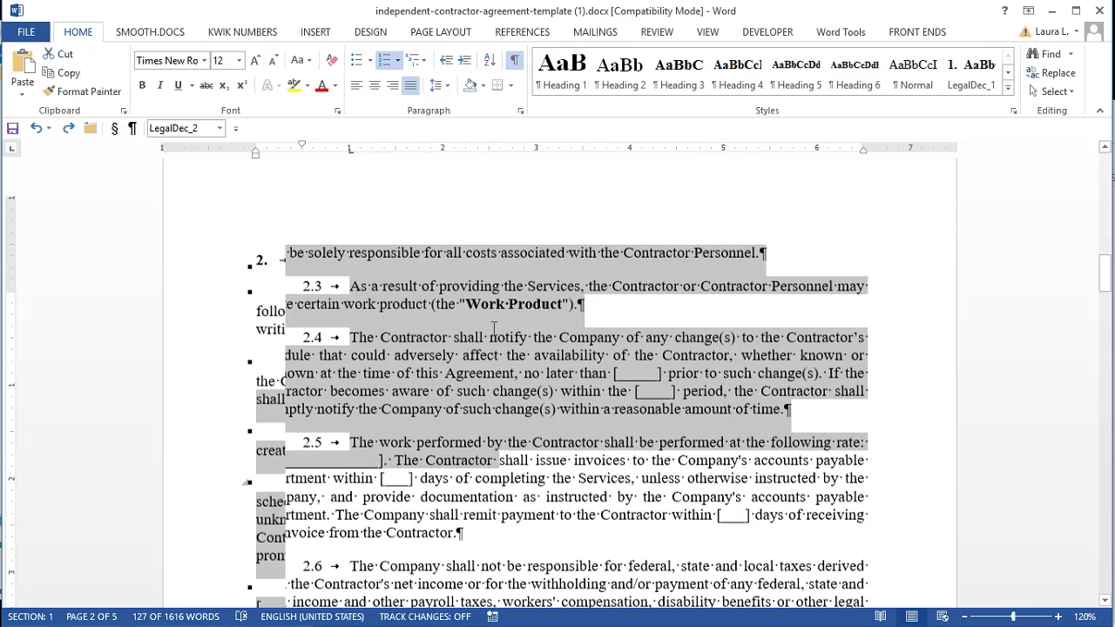
scroll(489, 327, up, 10)
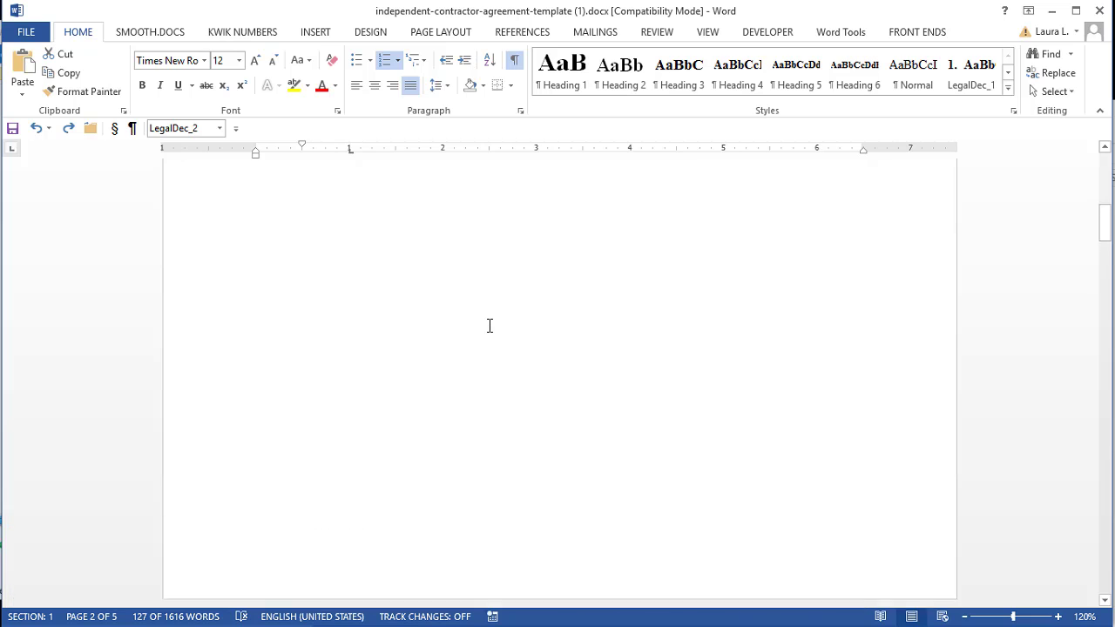
scroll(497, 324, down, 8)
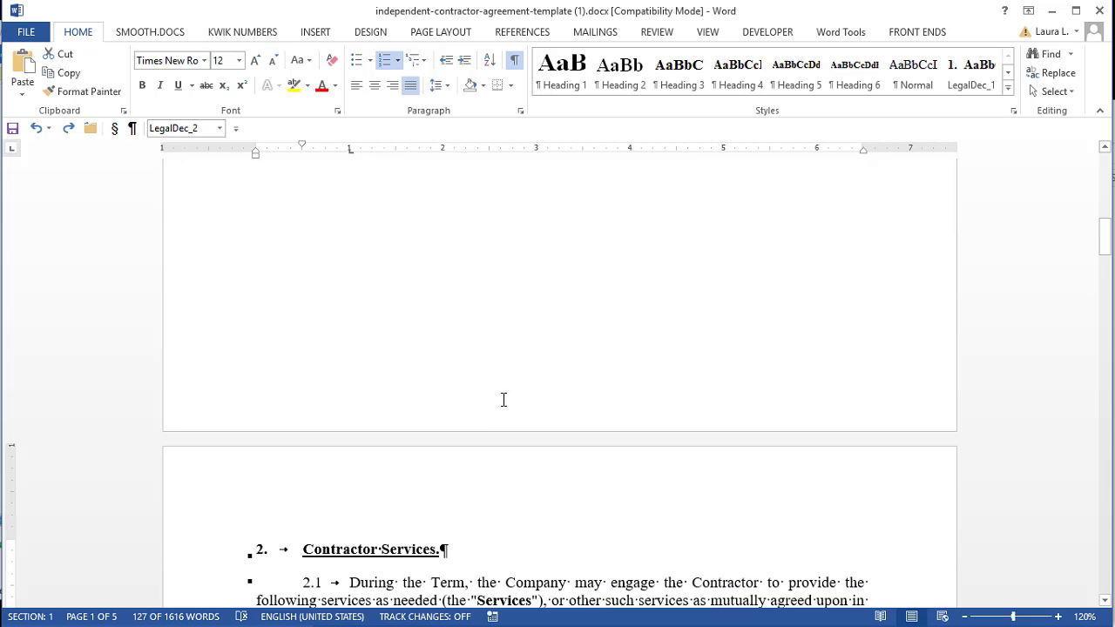
scroll(492, 409, down, 3)
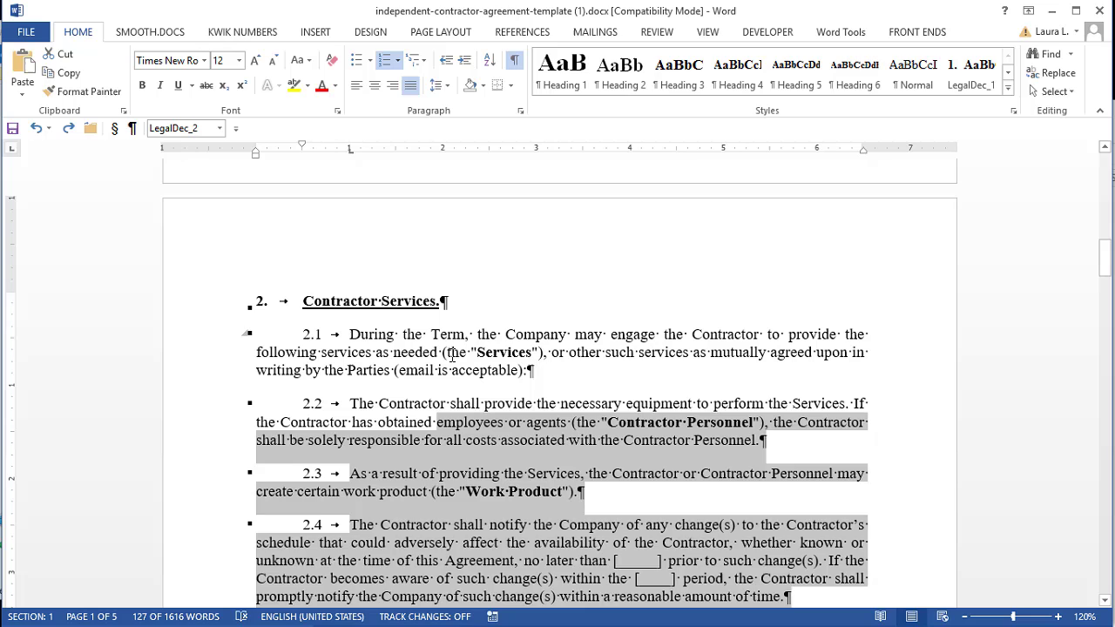
click(453, 352)
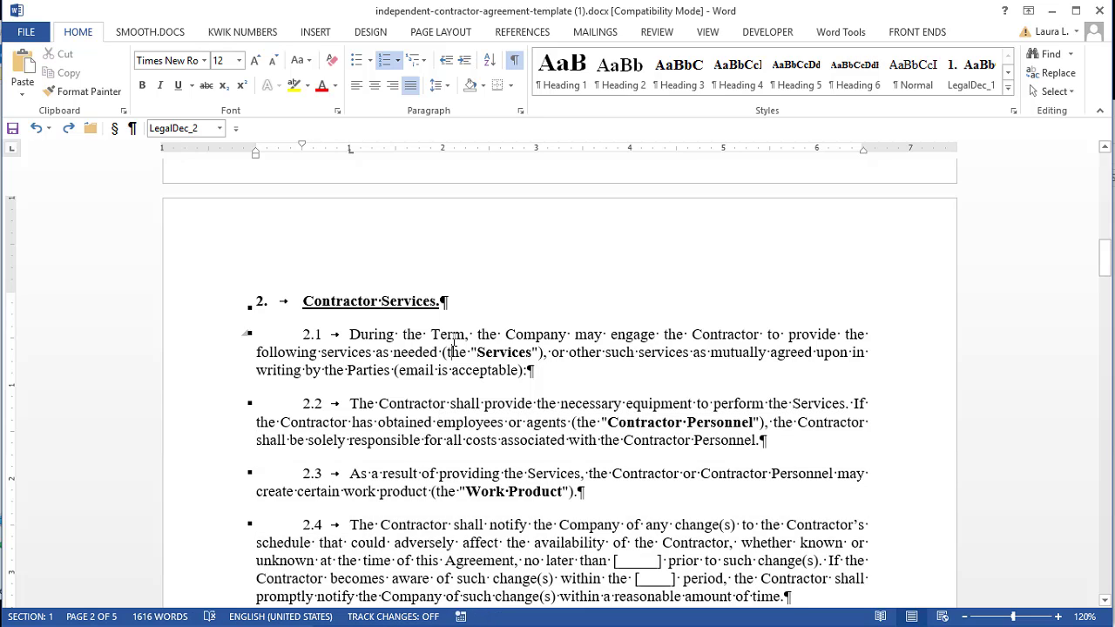
drag(451, 339, 442, 507)
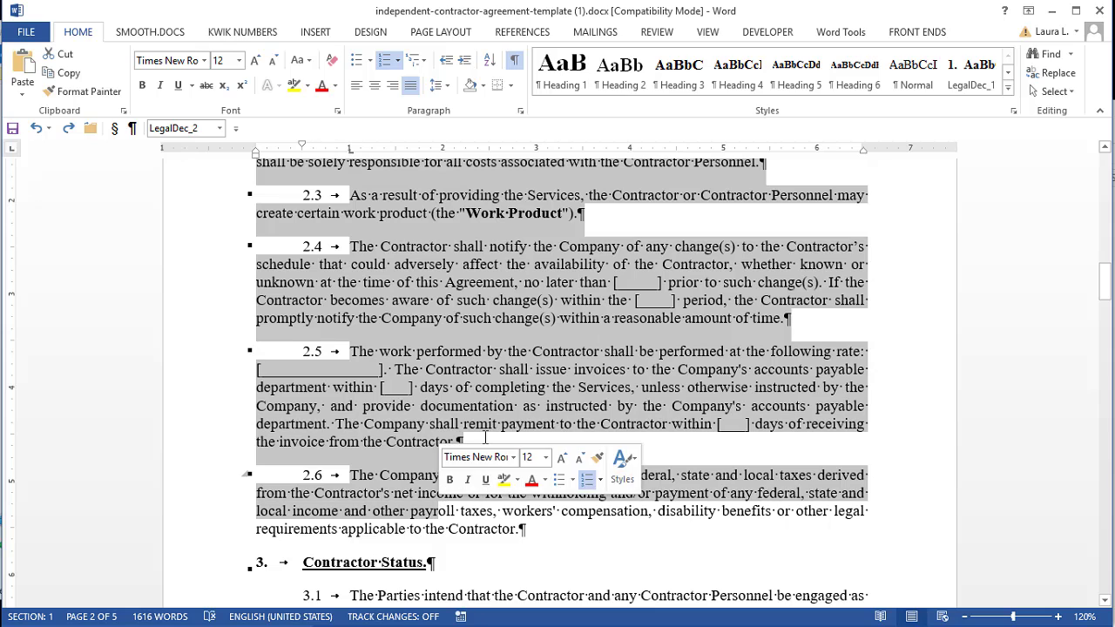
right_click(465, 298)
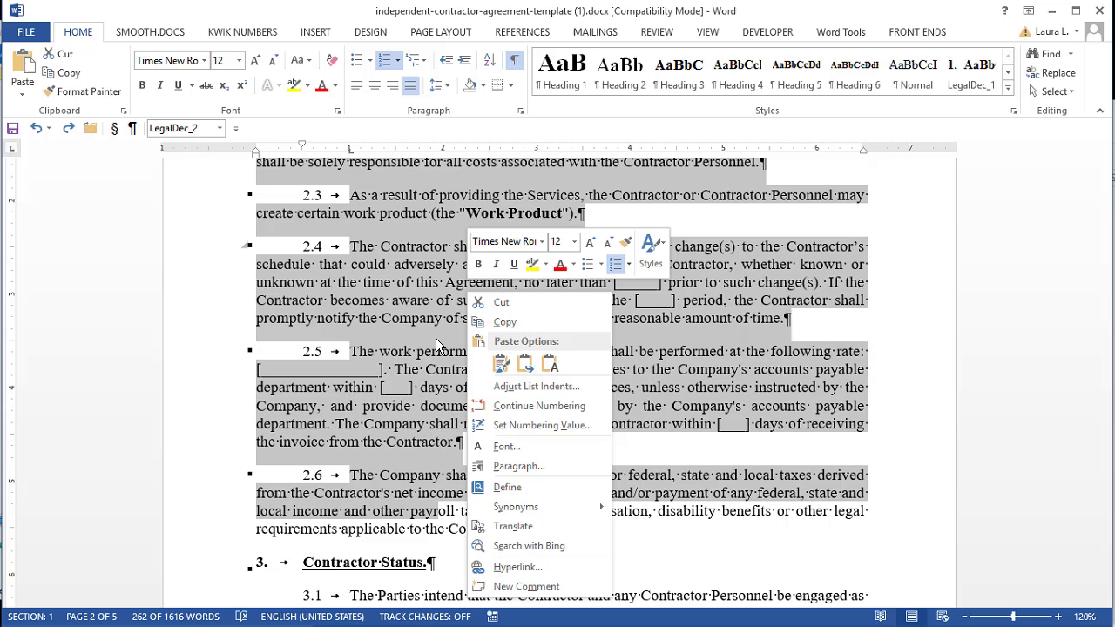
click(502, 467)
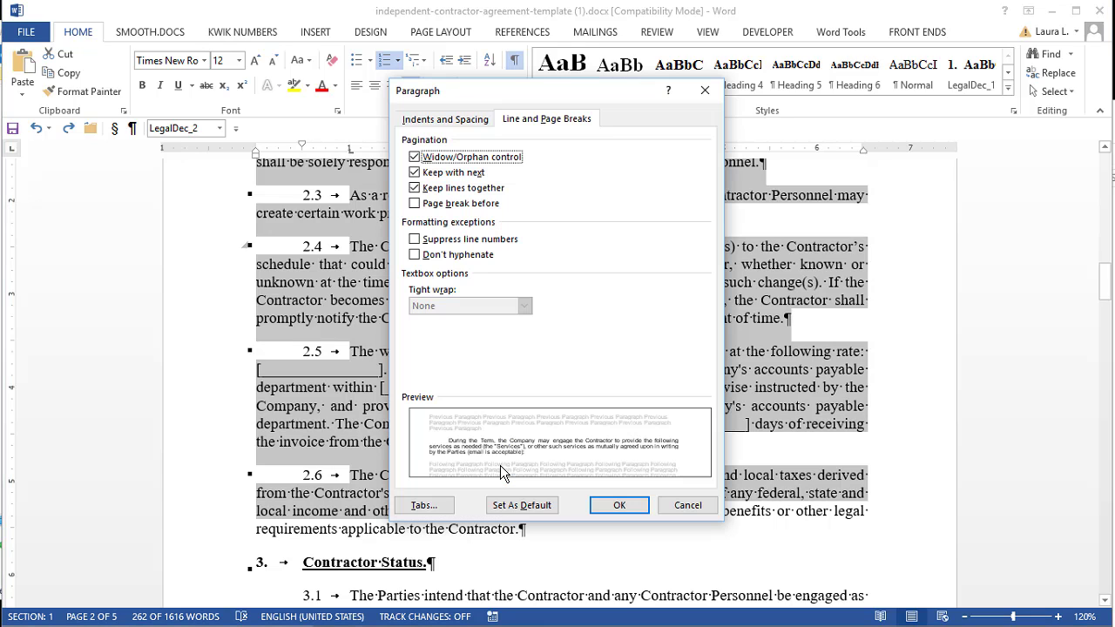
click(426, 172)
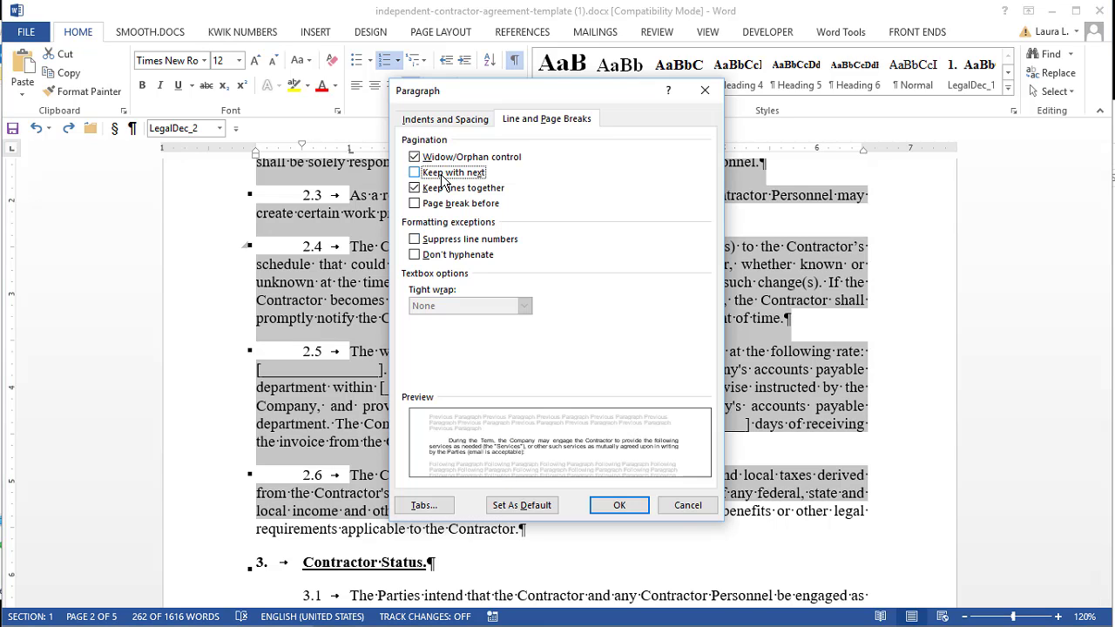
click(432, 194)
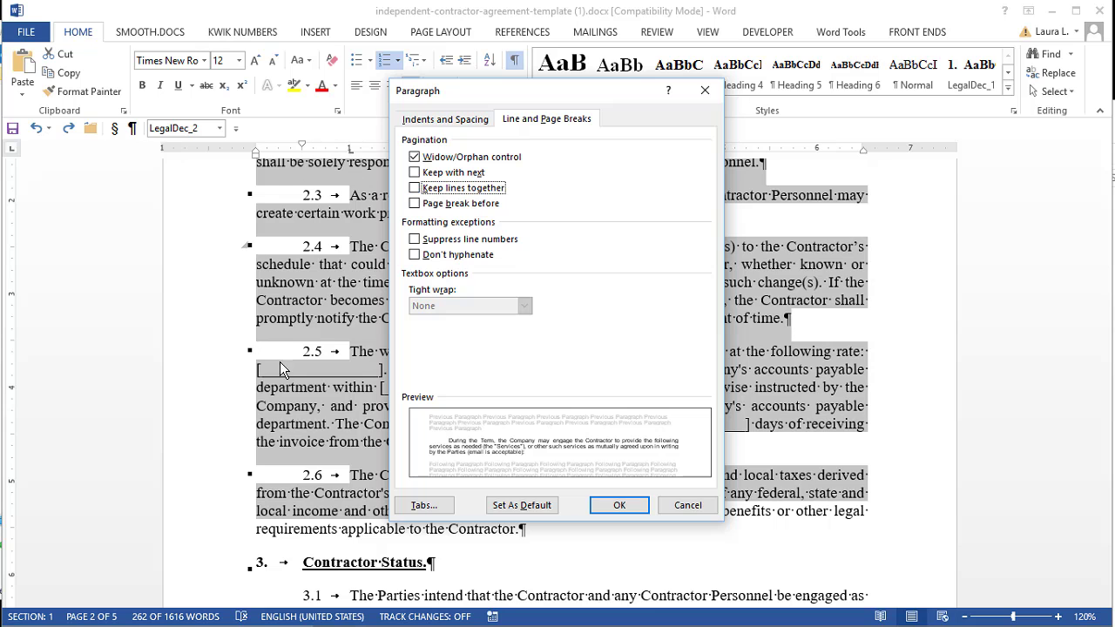
click(620, 505)
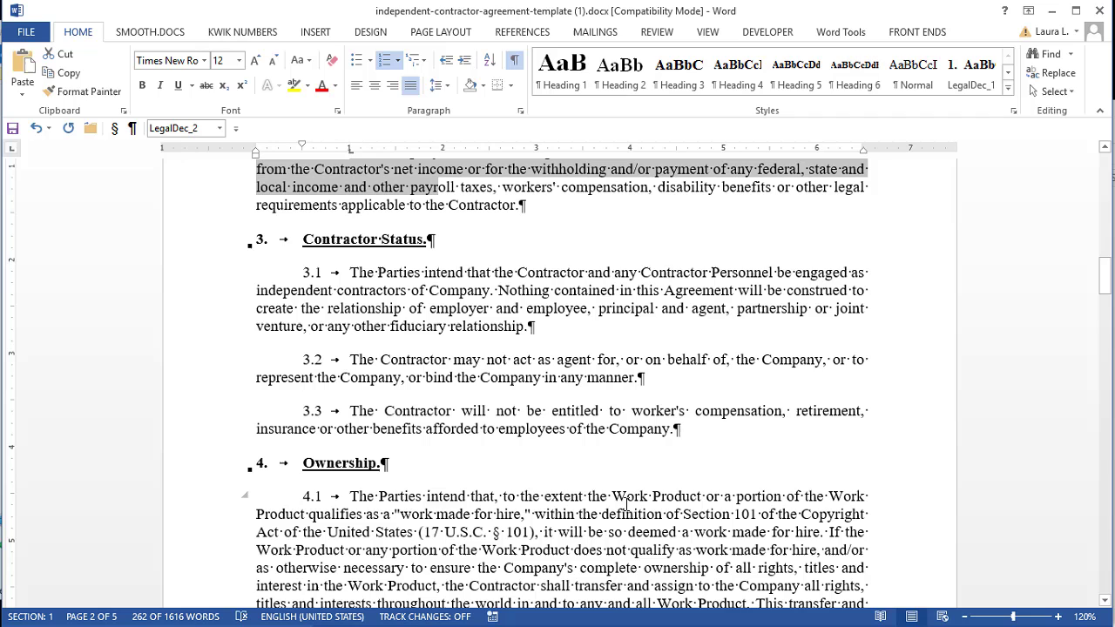
scroll(554, 394, up, 3)
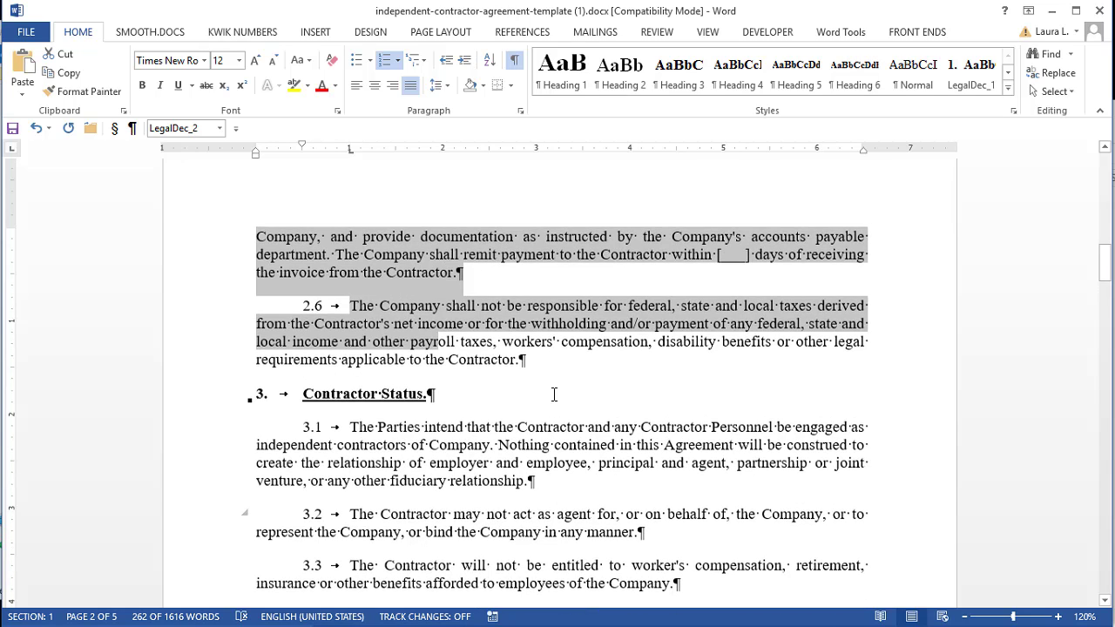
scroll(554, 394, up, 1)
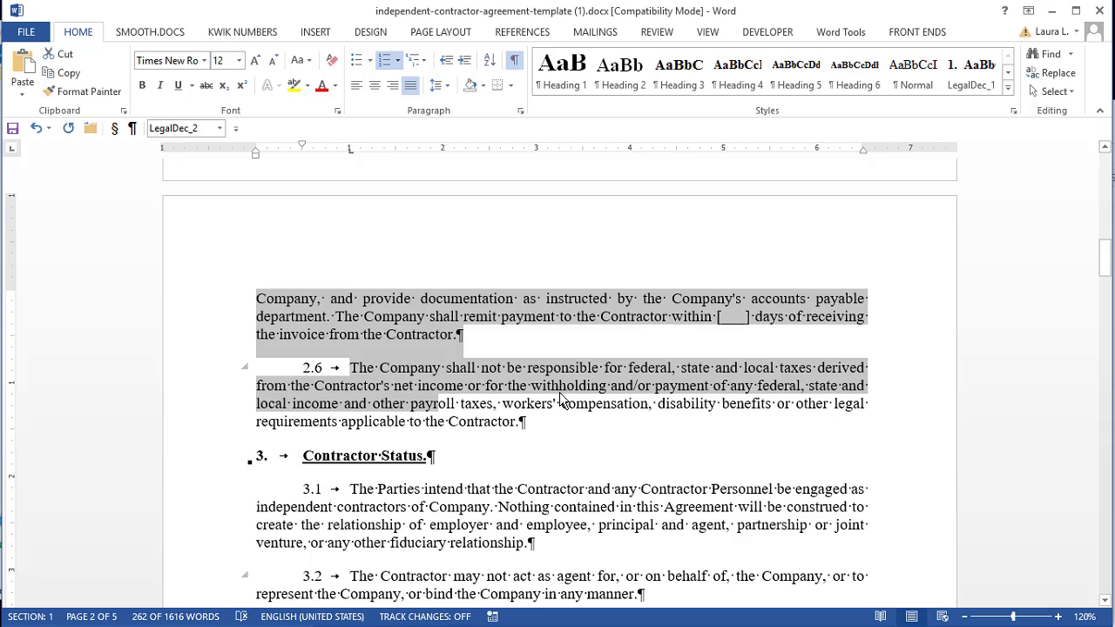
Apply the LegalDec_1 style to paragraphs 3.1 through 3.3 under Contractor Status
scroll(572, 406, down, 1)
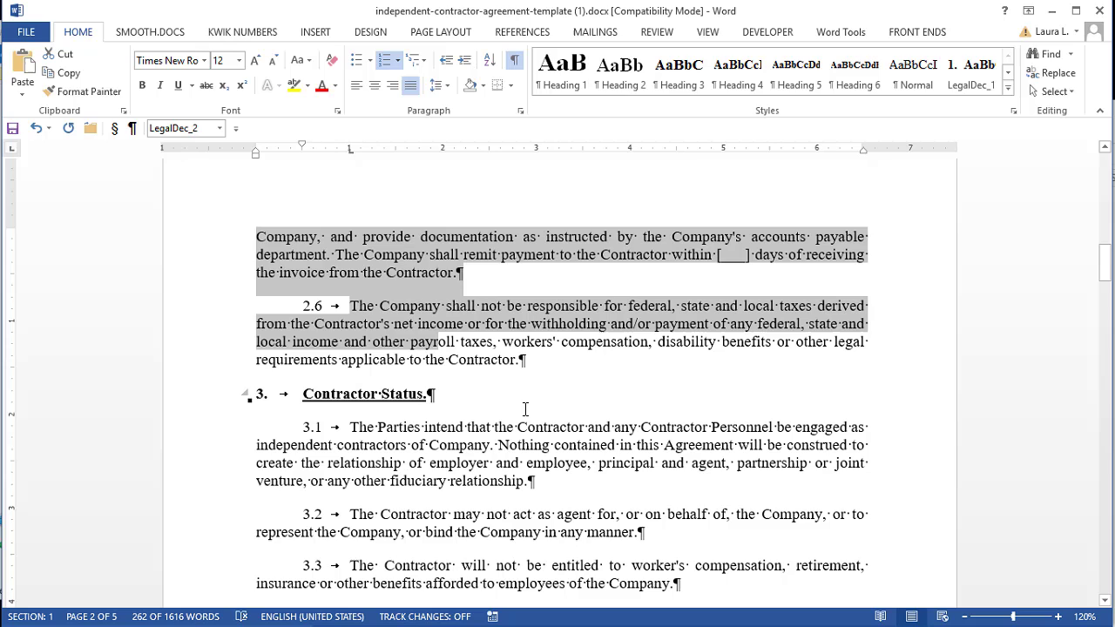
click(378, 395)
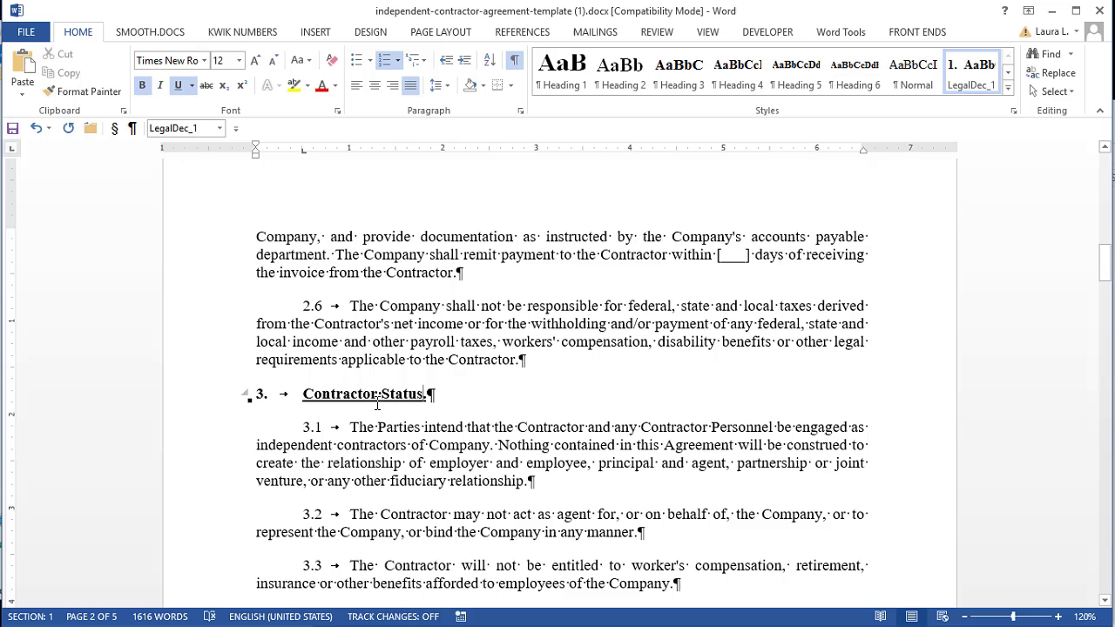
drag(379, 427, 390, 394)
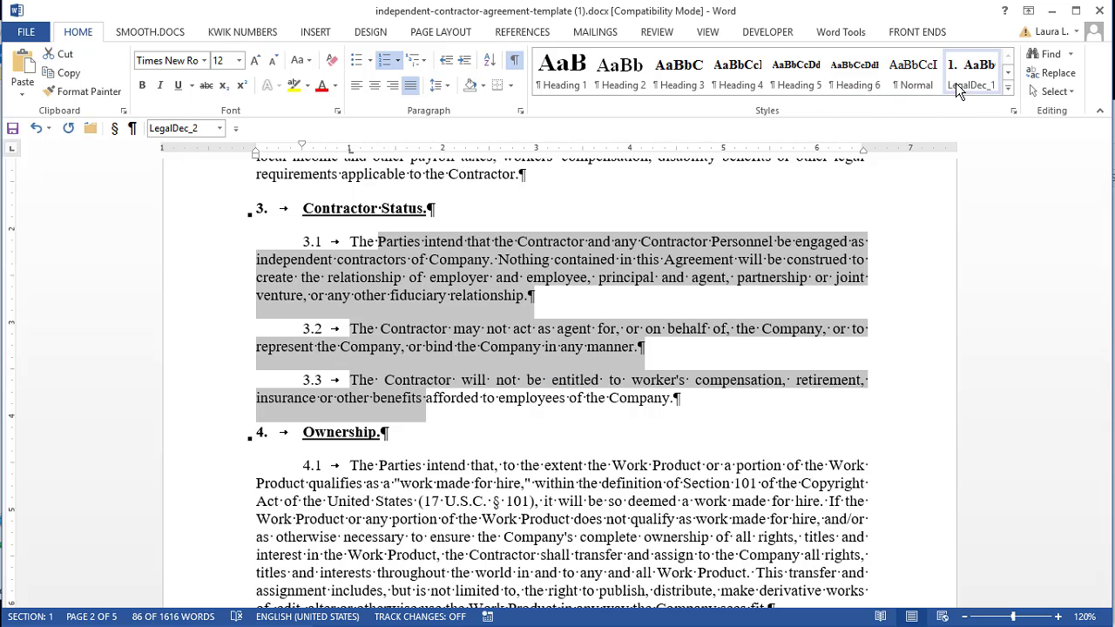
click(973, 67)
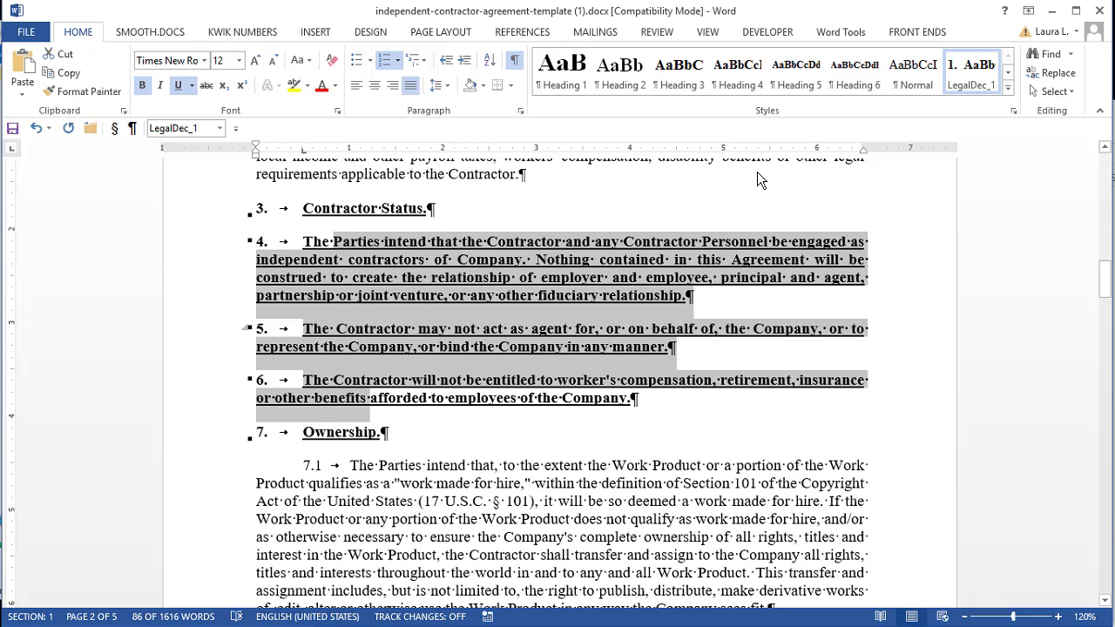
Switch the selected Contractor Status paragraphs to the LegalDec_2 style and back to LegalDec_1
click(1007, 88)
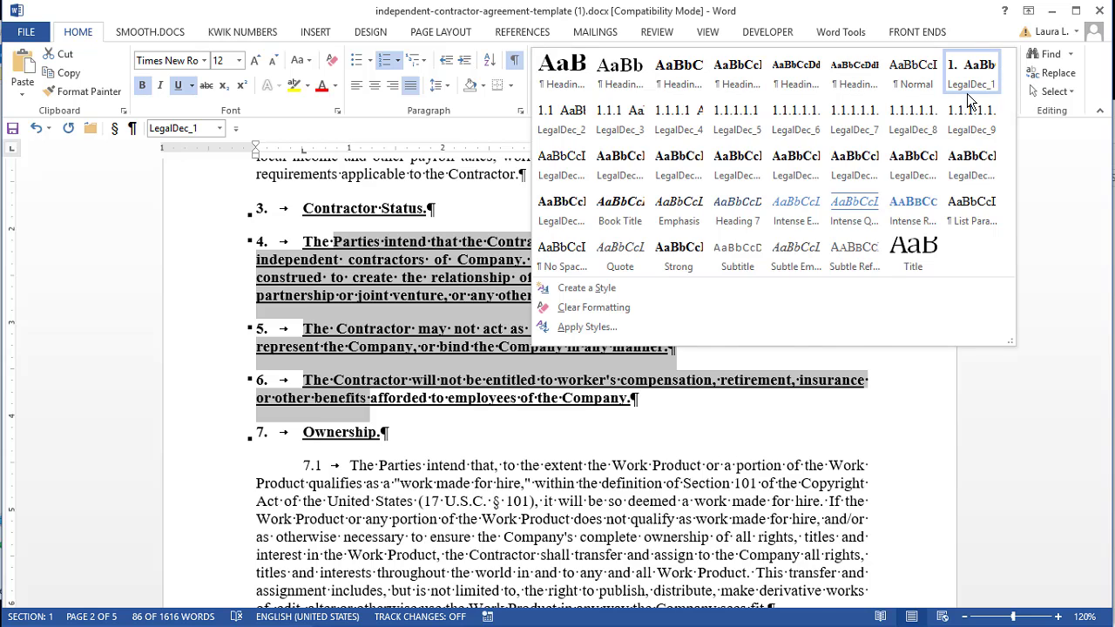
click(568, 128)
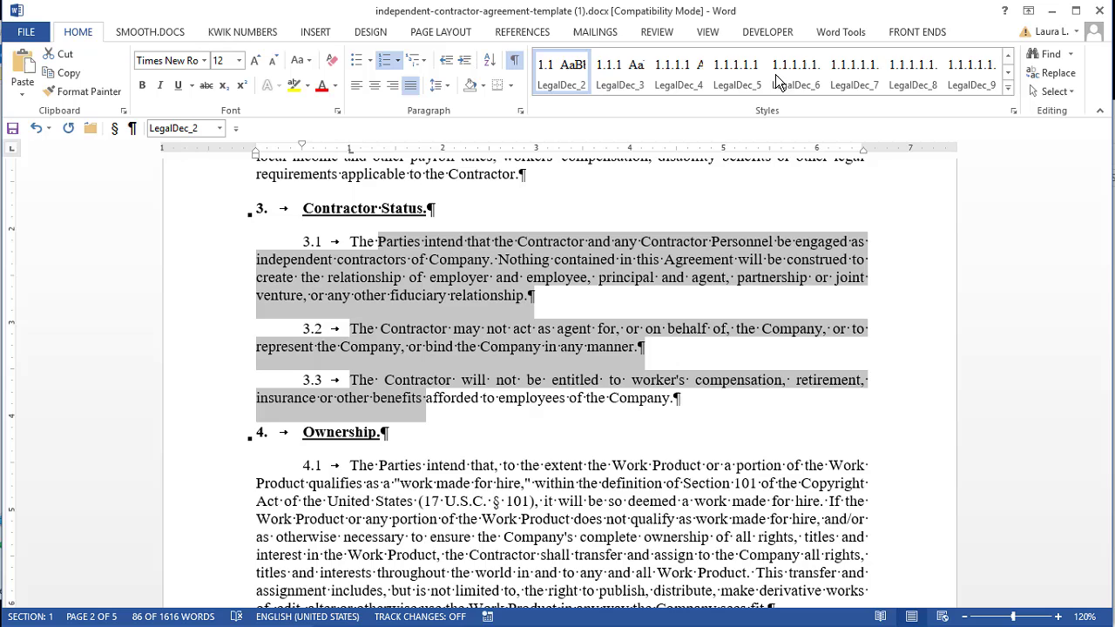
click(1009, 59)
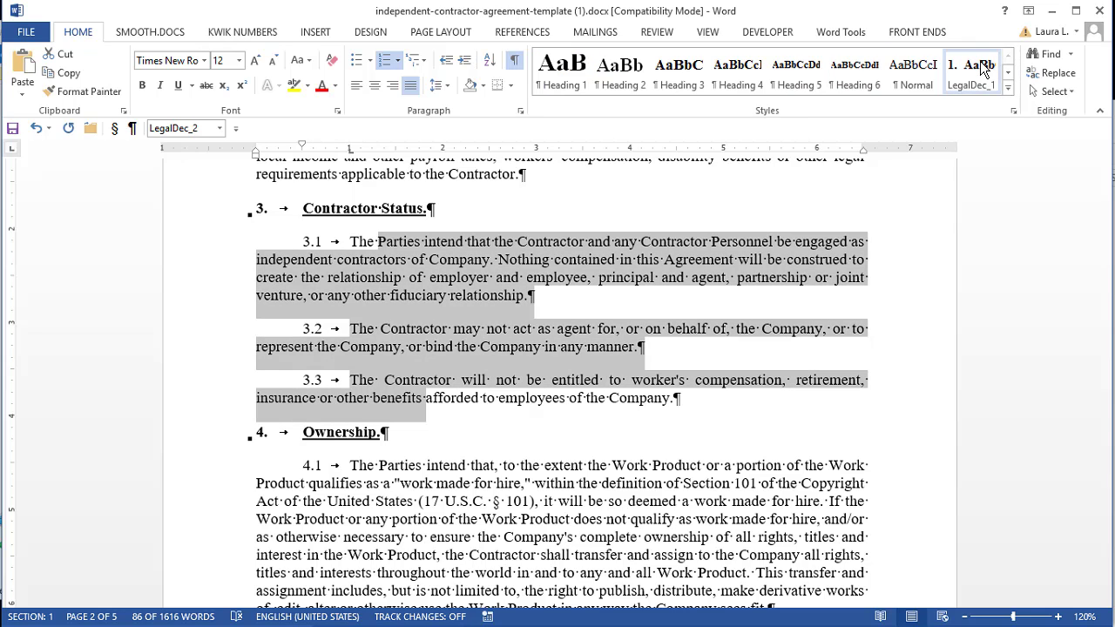
click(980, 61)
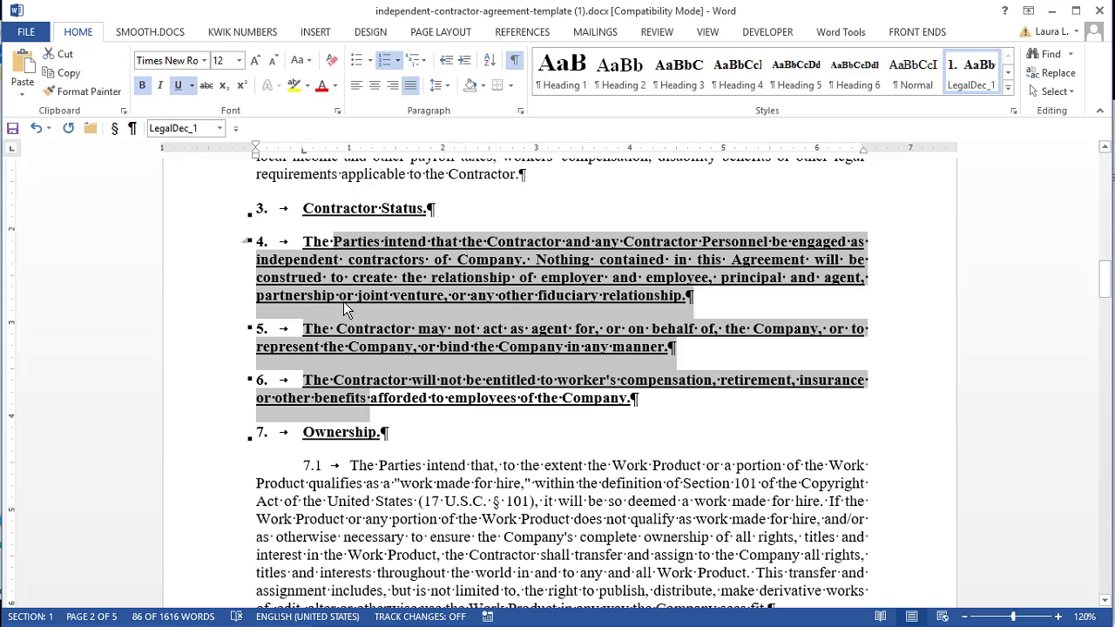
Remove the underline and bold from the full text of the three restyled Contractor Status paragraphs
drag(303, 244, 689, 402)
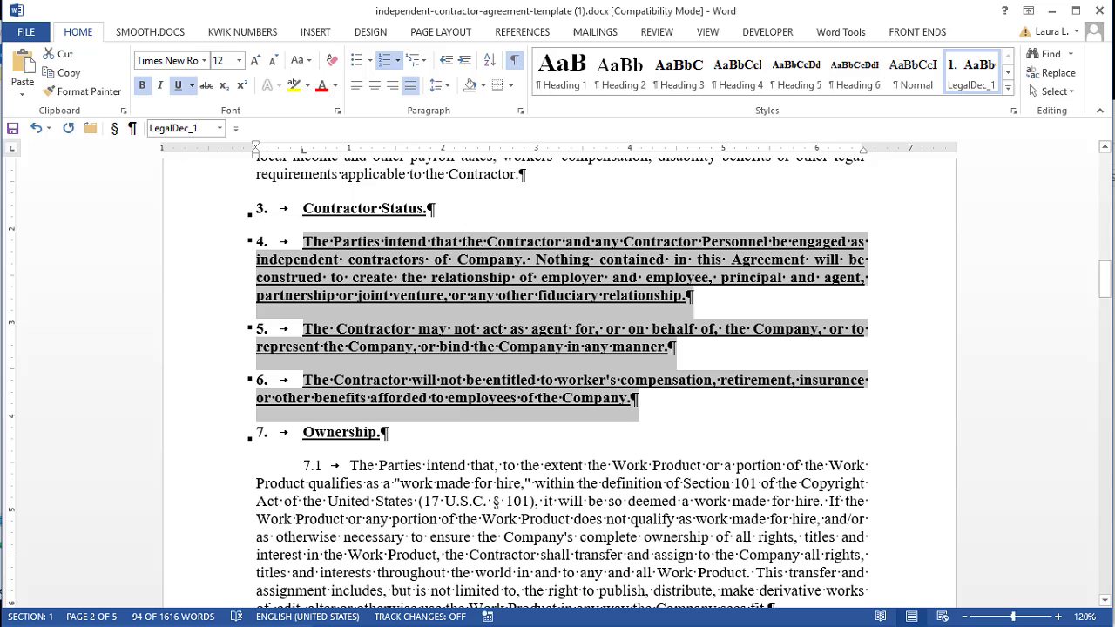
click(176, 90)
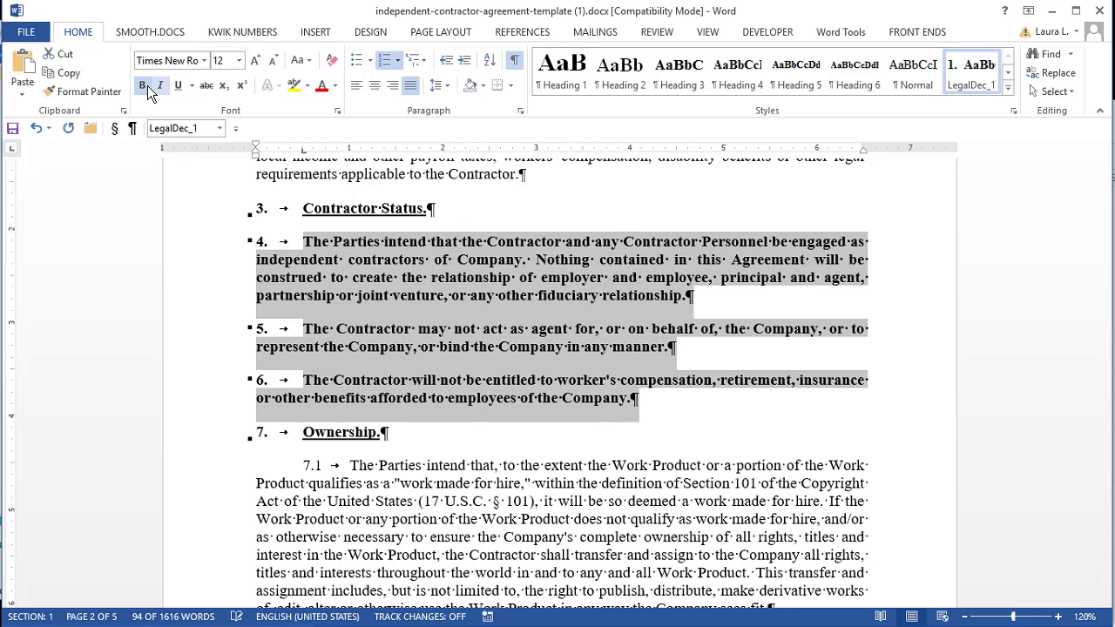
click(142, 86)
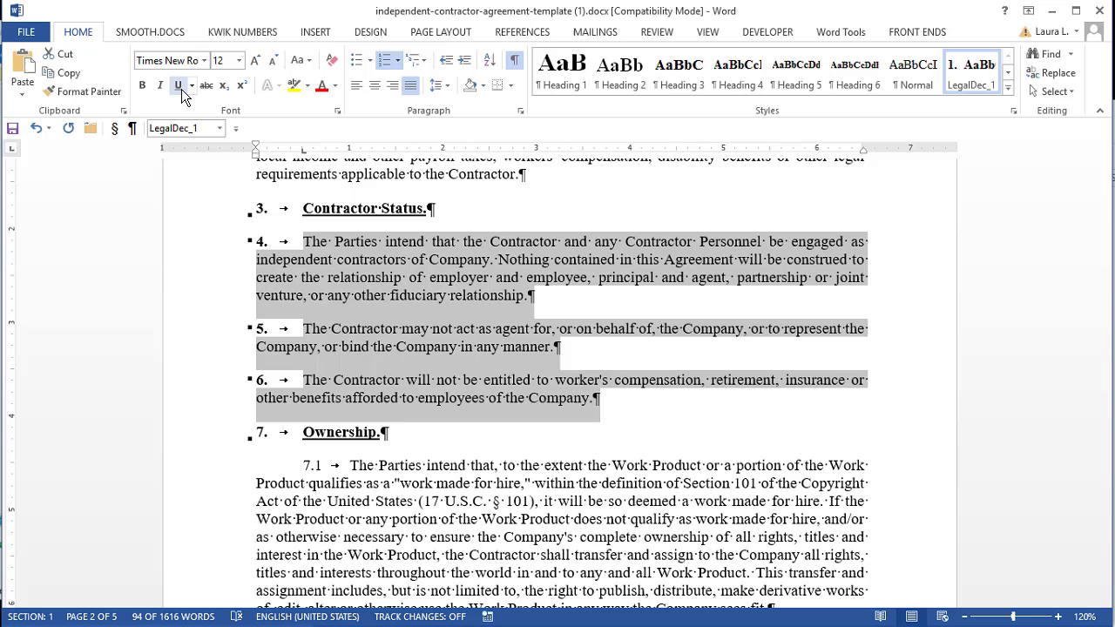
Replace the automatic number of the first paragraph under Contractor Status with a tab and the manually entered number 3.1
click(304, 250)
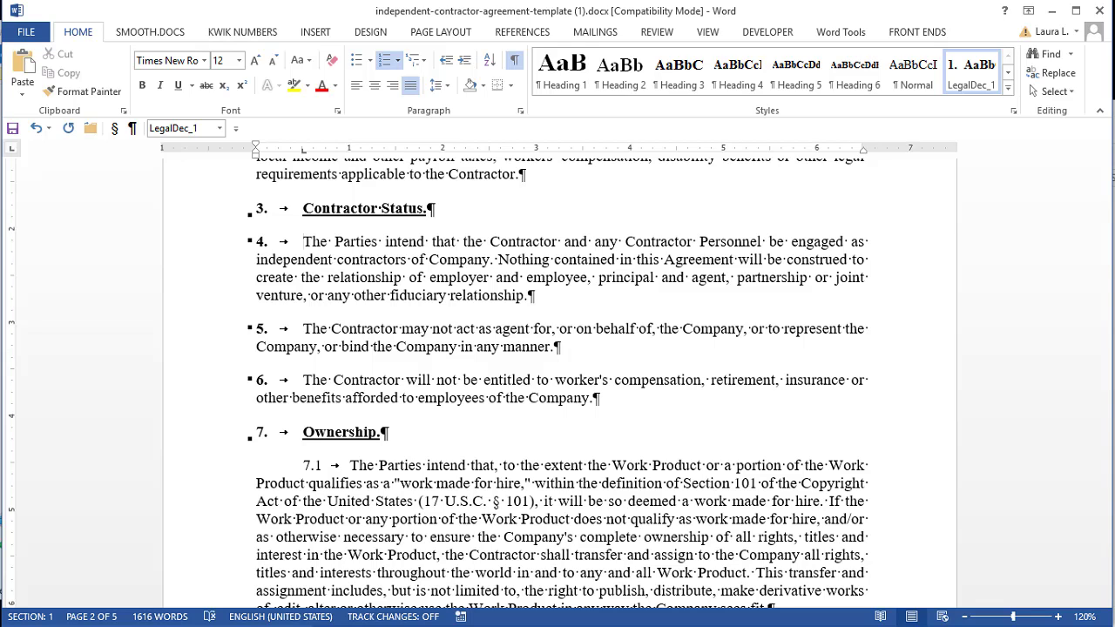
key(BackSpace)
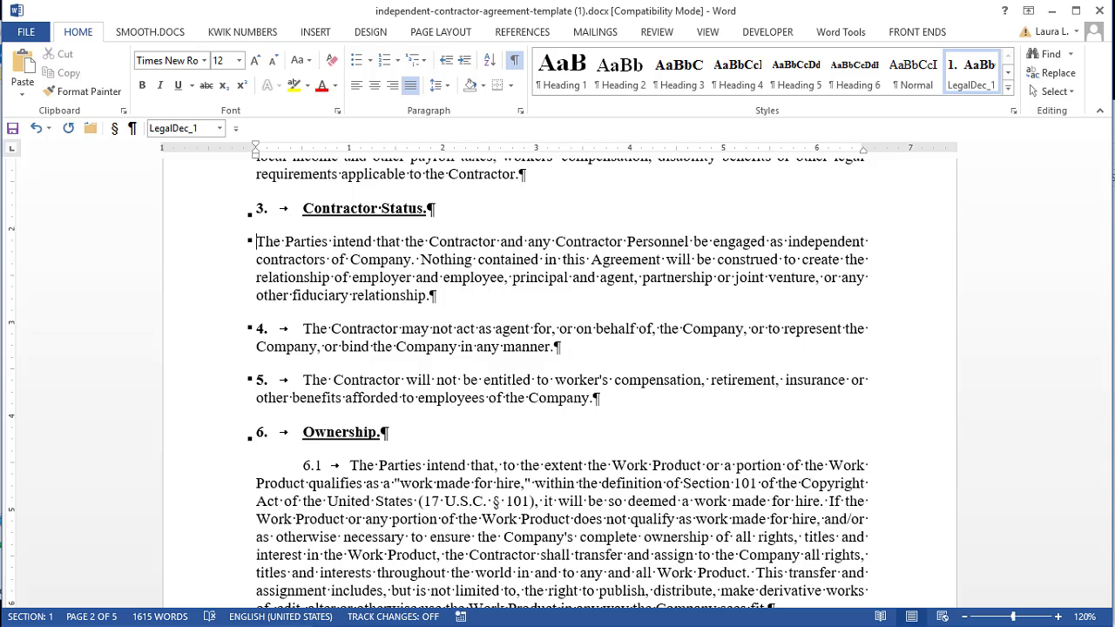
key(Tab)
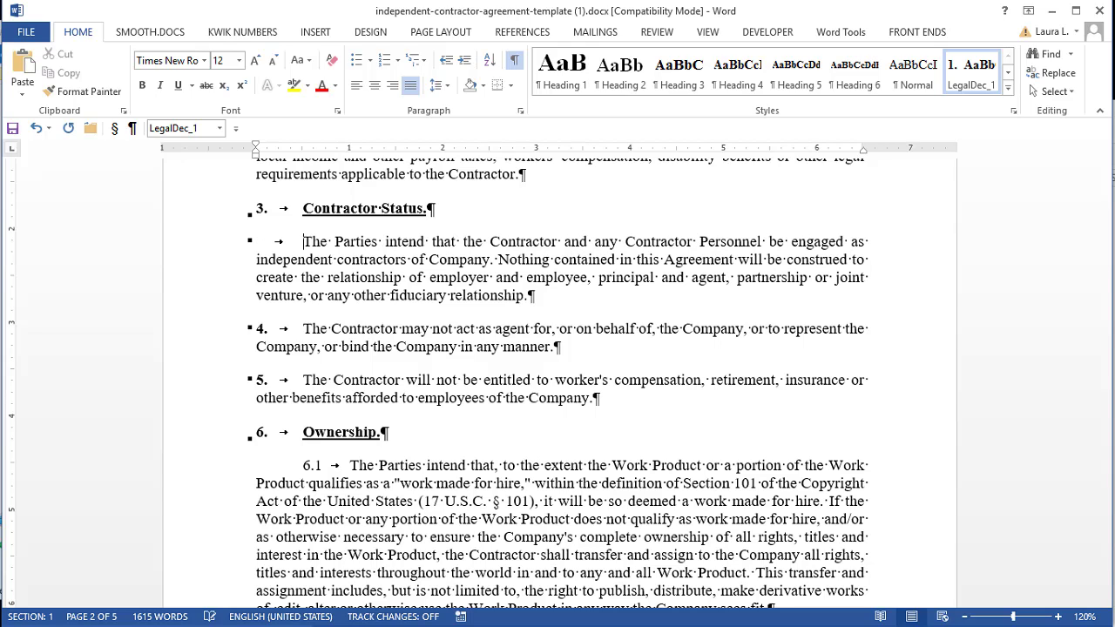
text(3.1)
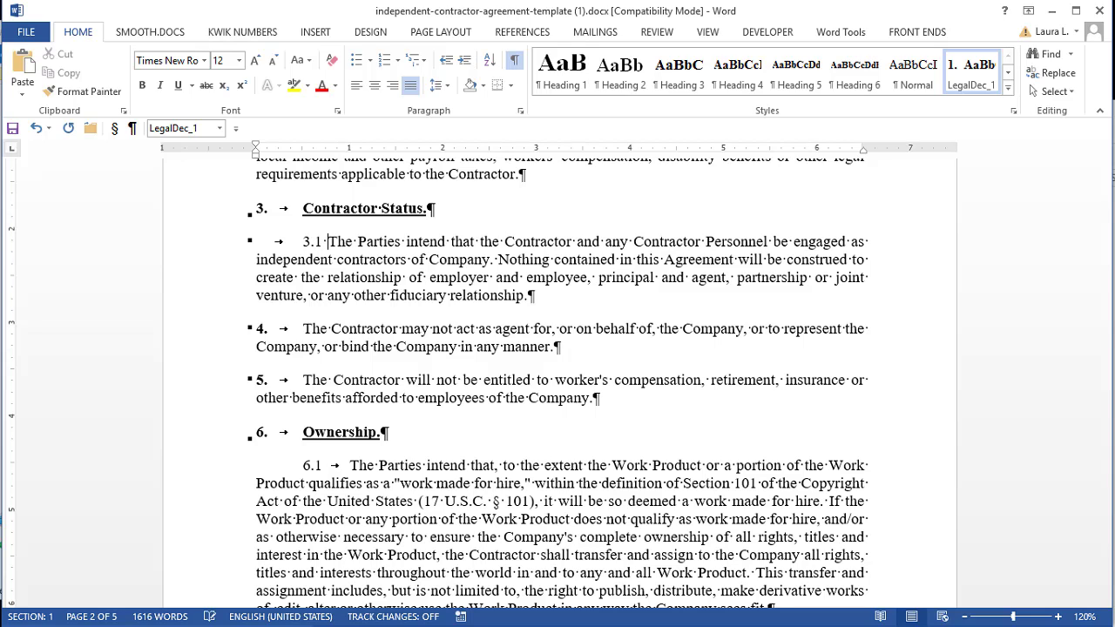
click(374, 295)
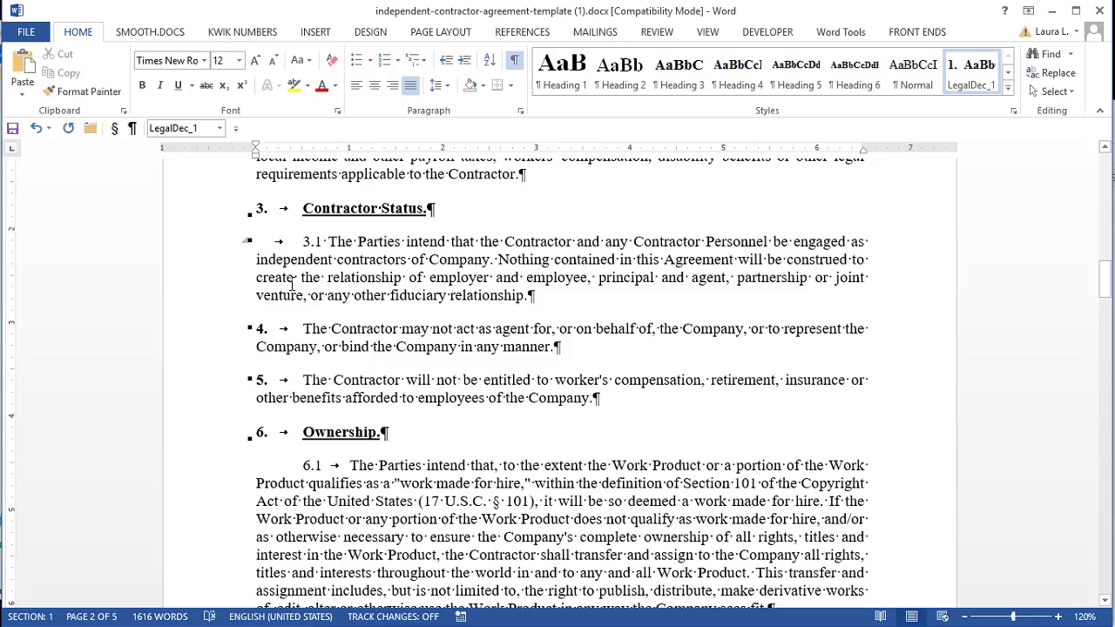
Turn on Keep with next and Keep lines together for paragraph 12.6 and the signing sentence before the signature block, and check the page flow
scroll(290, 283, down, 2)
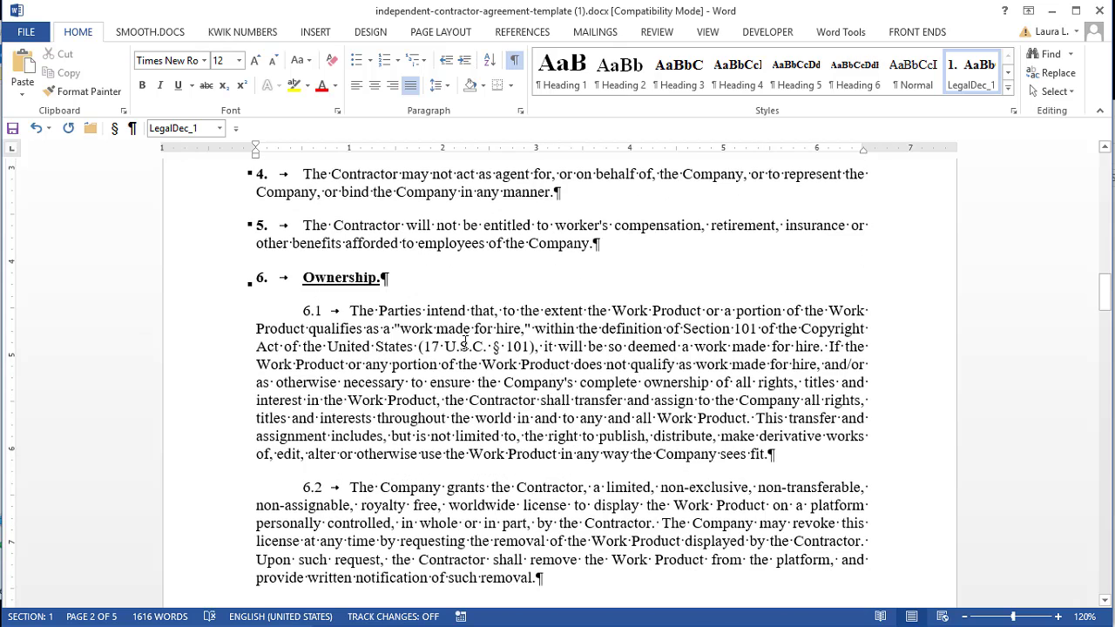
key(ctrl+End)
scroll(423, 448, up, 8)
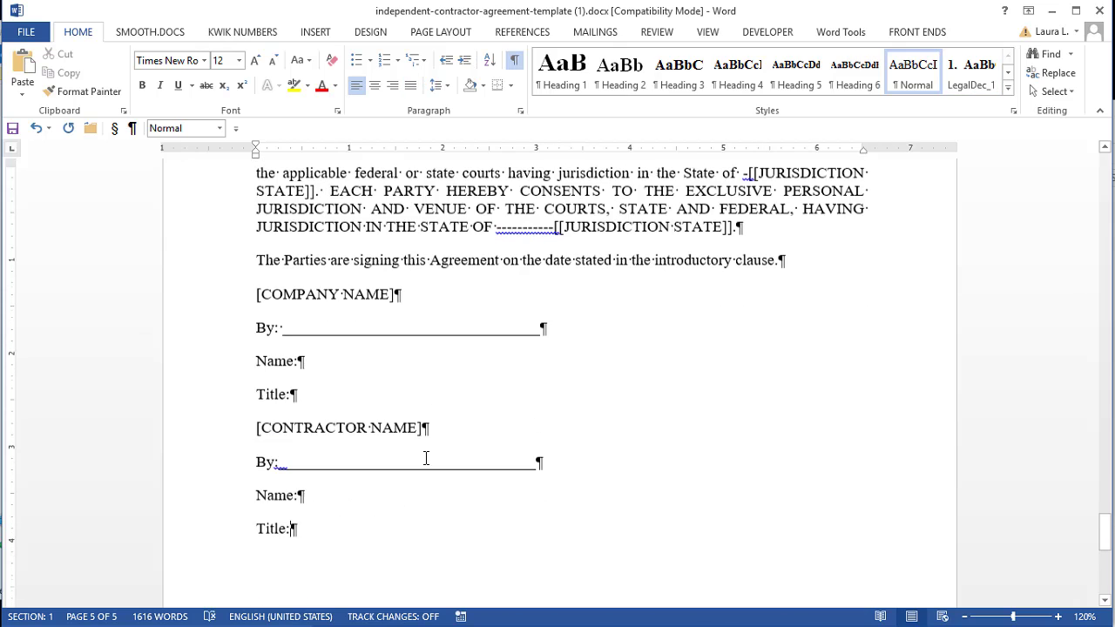
scroll(456, 518, up, 6)
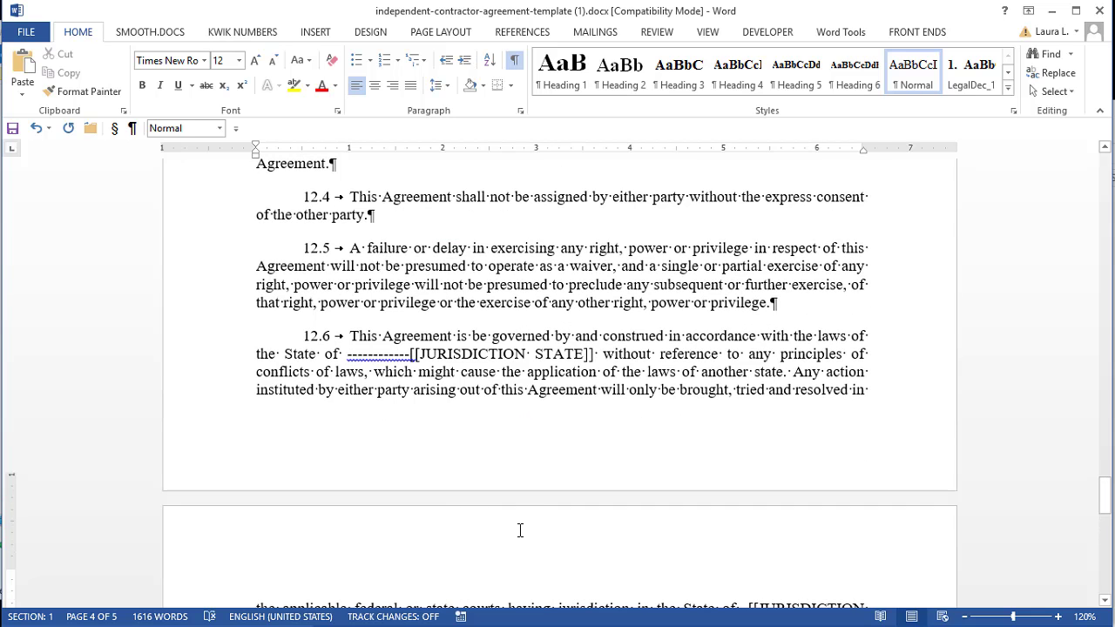
scroll(521, 527, down, 5)
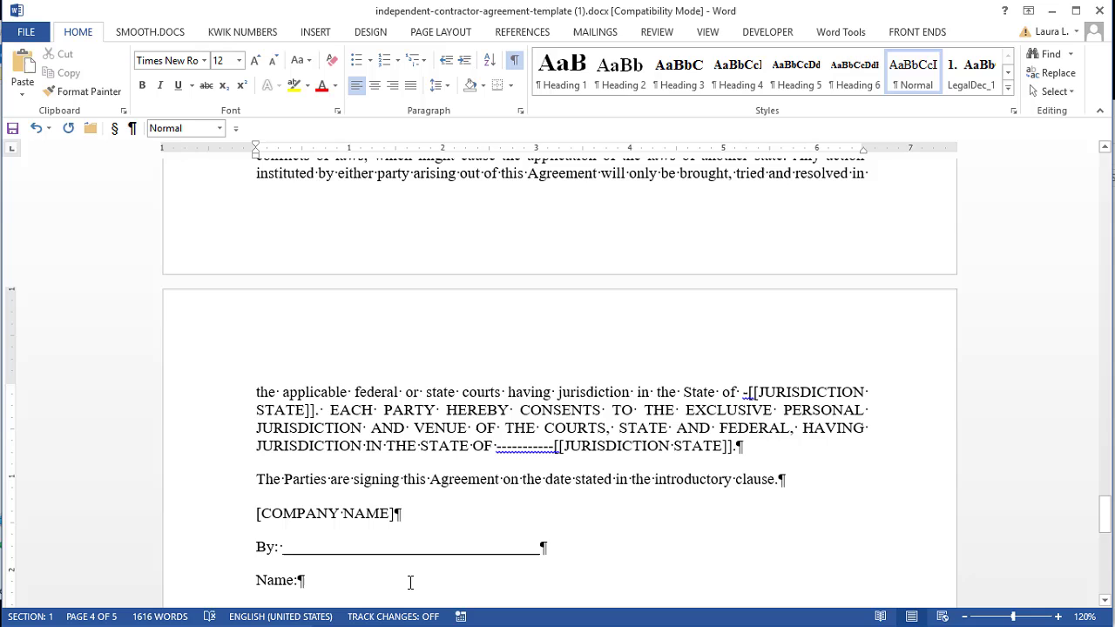
scroll(410, 557, down, 1)
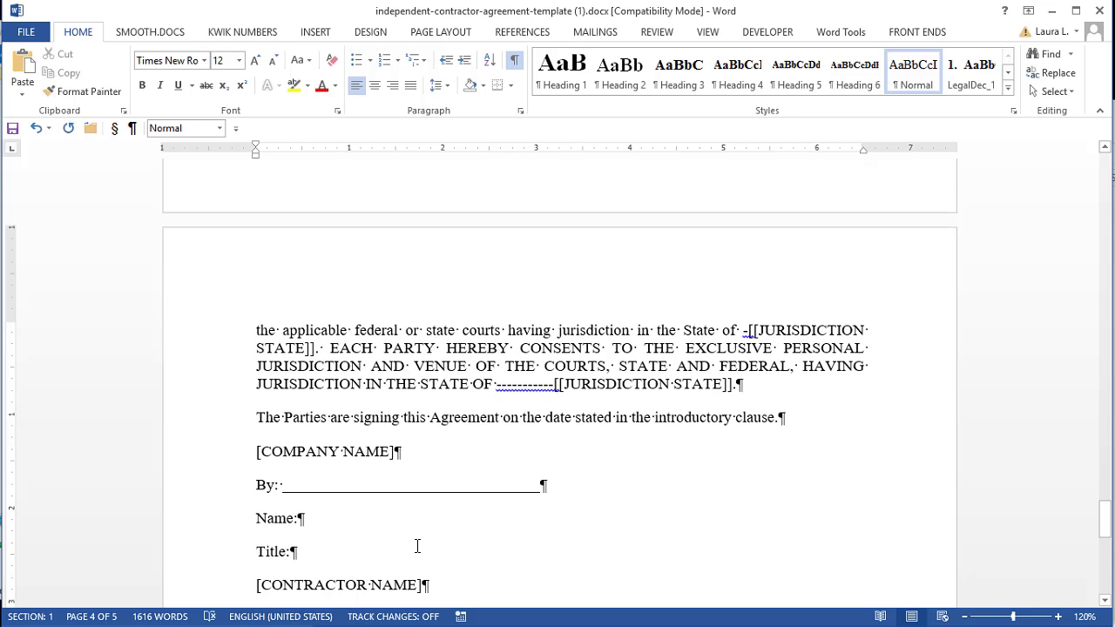
drag(414, 365, 447, 417)
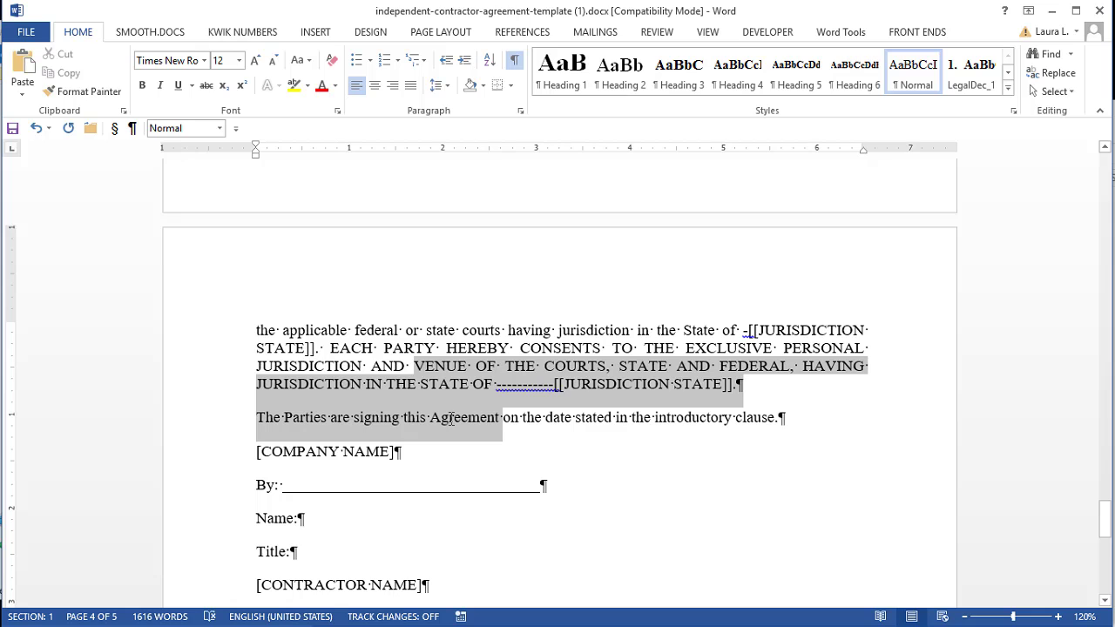
scroll(448, 396, up, 2)
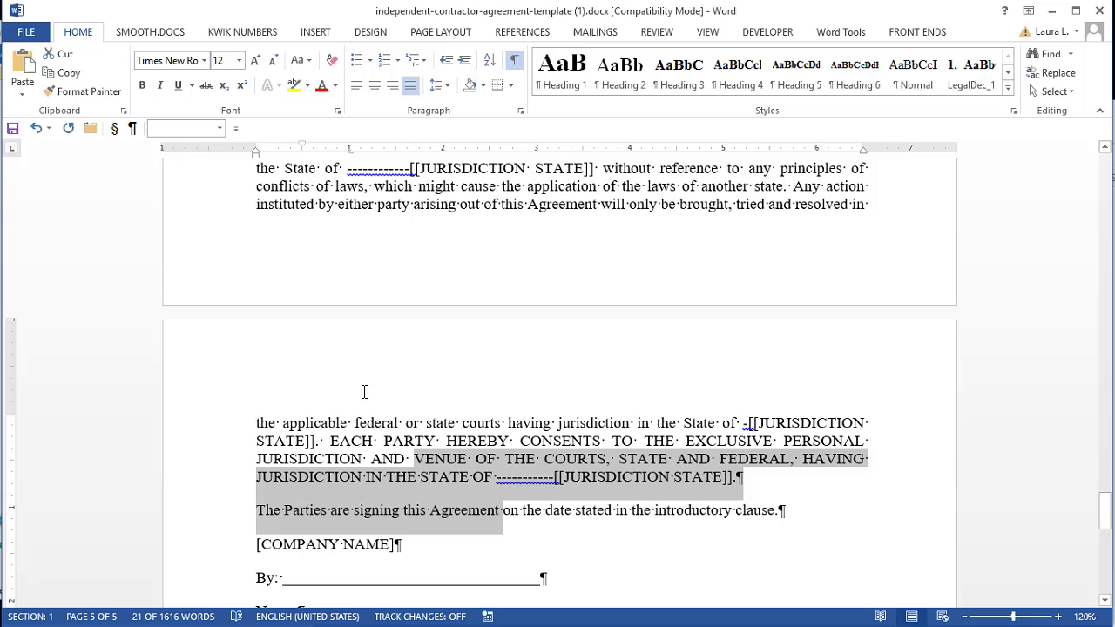
click(521, 110)
click(457, 173)
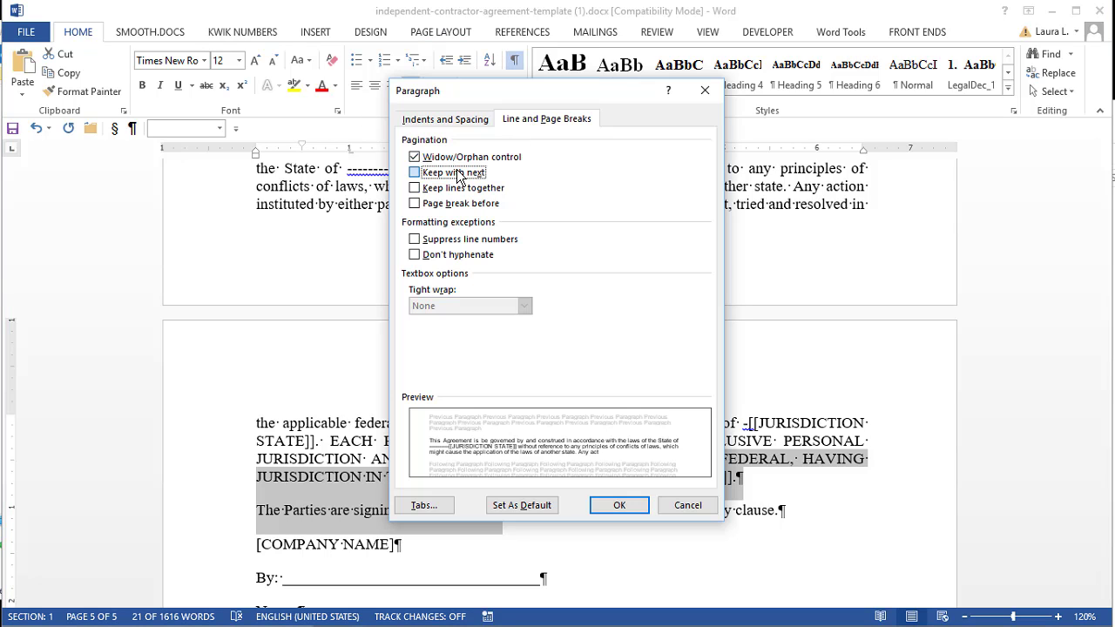
click(458, 174)
click(441, 188)
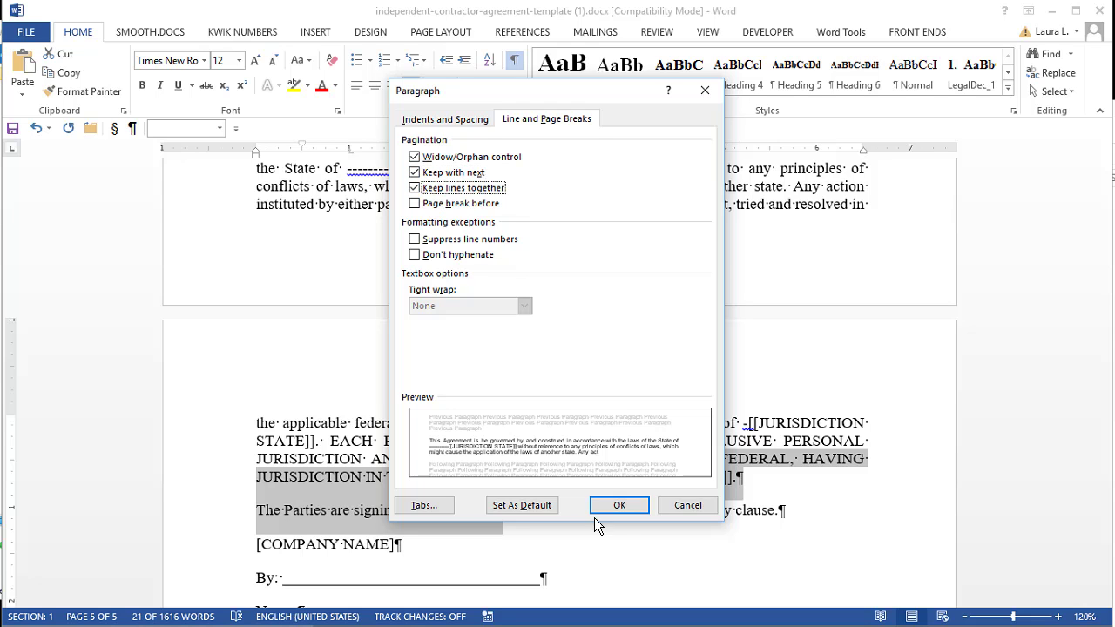
click(618, 506)
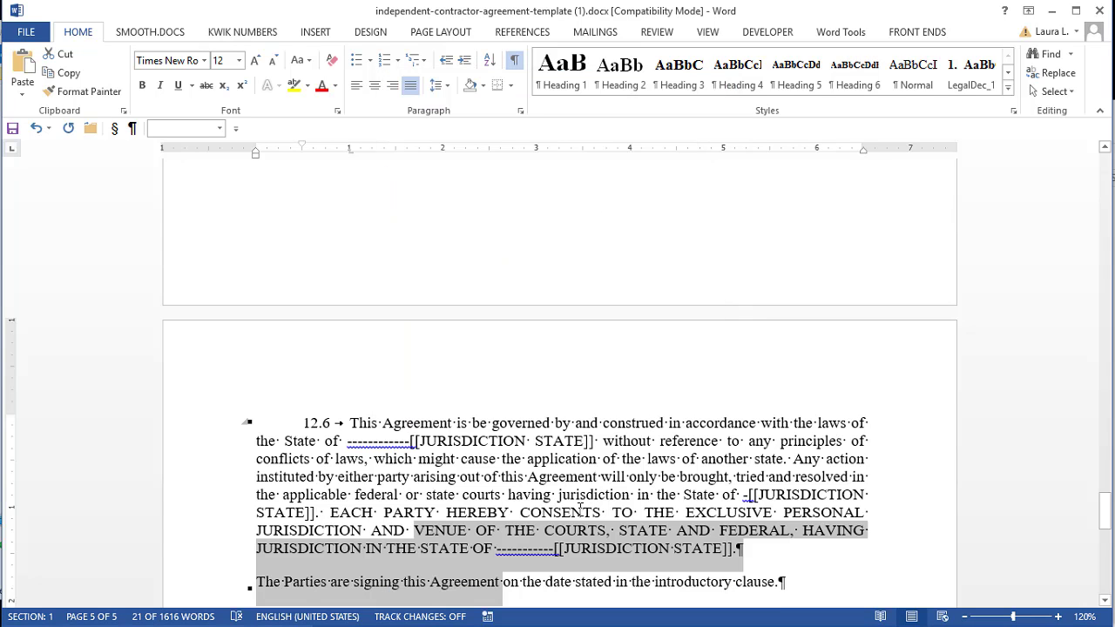
scroll(493, 423, down, 3)
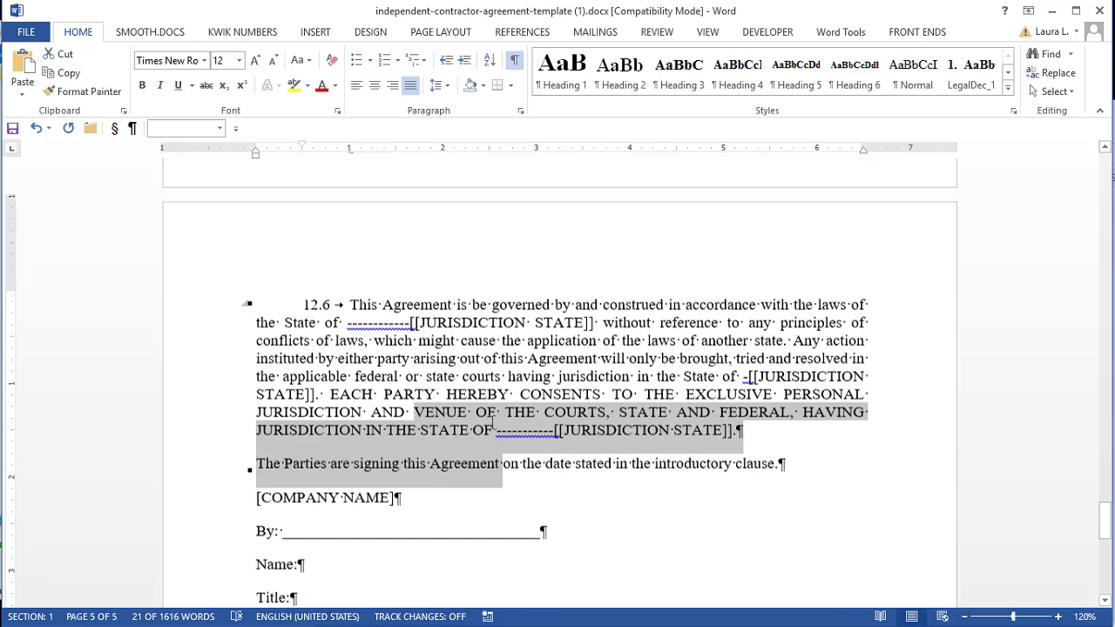
scroll(493, 425, down, 2)
scroll(489, 442, up, 2)
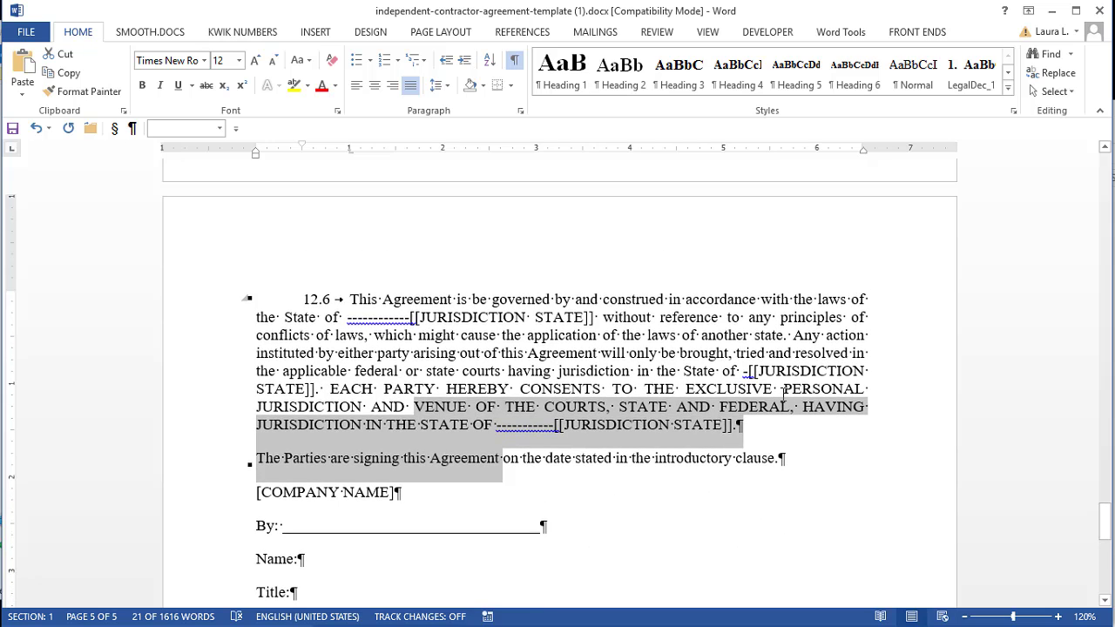
Insert two numbered paragraphs of random filler text above the governing law paragraph 12.6
click(776, 431)
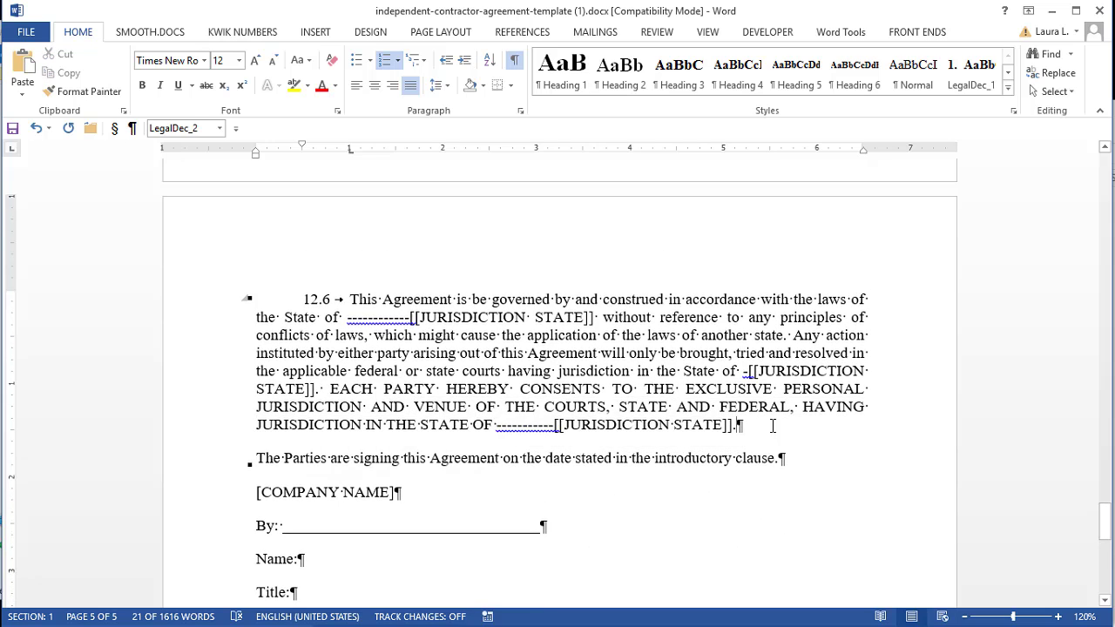
click(349, 300)
key(Return)
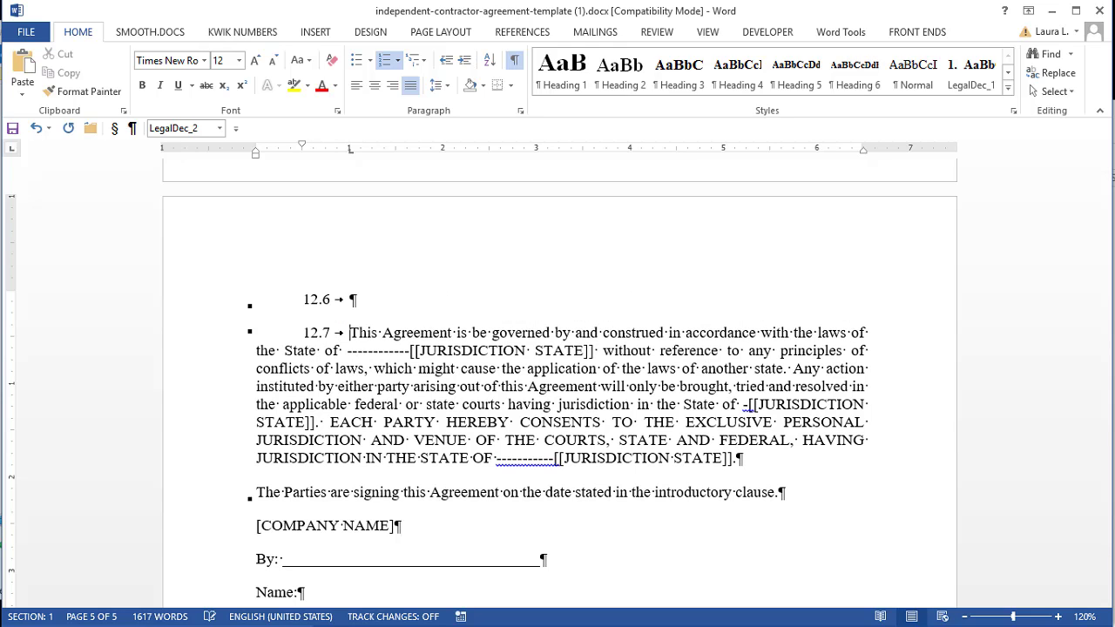
text(mjflkdjflkdfjsfsd)
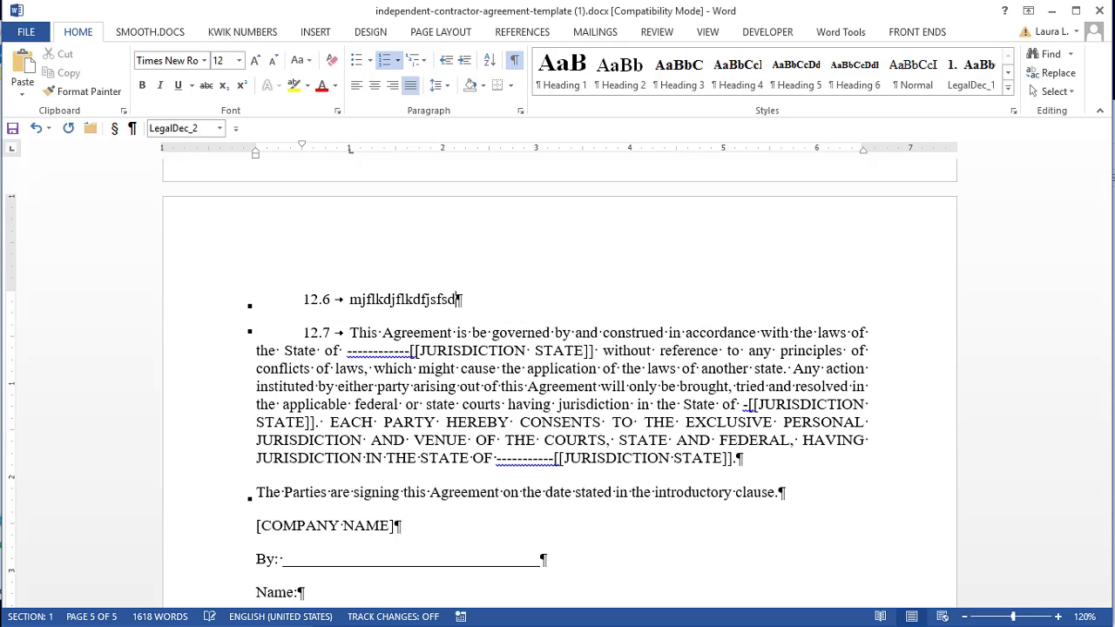
key(Return)
text(Asfjdhdksfhjfdask;l)
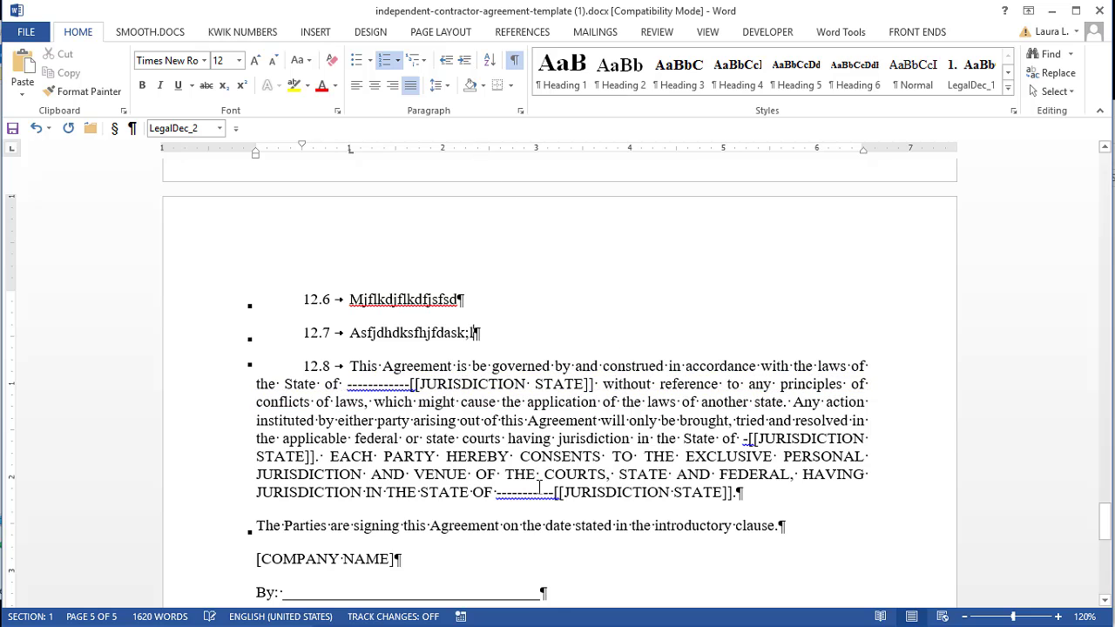
Check the page break after paragraph 12.5 and undo the filler paragraphs inserted above the governing law paragraph
scroll(526, 468, up, 3)
scroll(526, 468, up, 5)
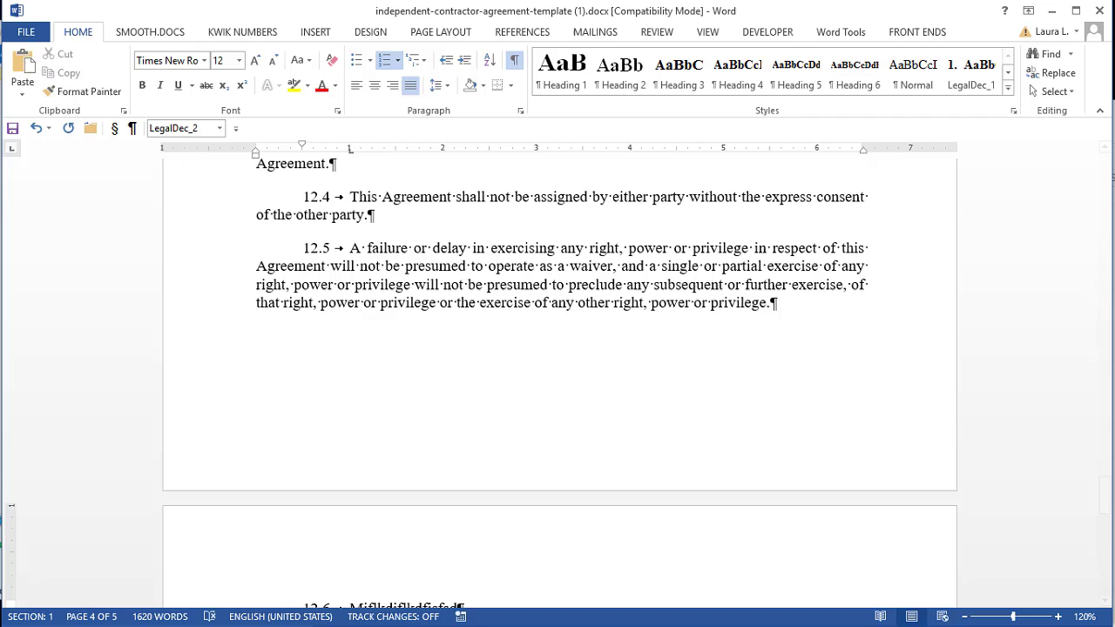
key(ctrl+z)
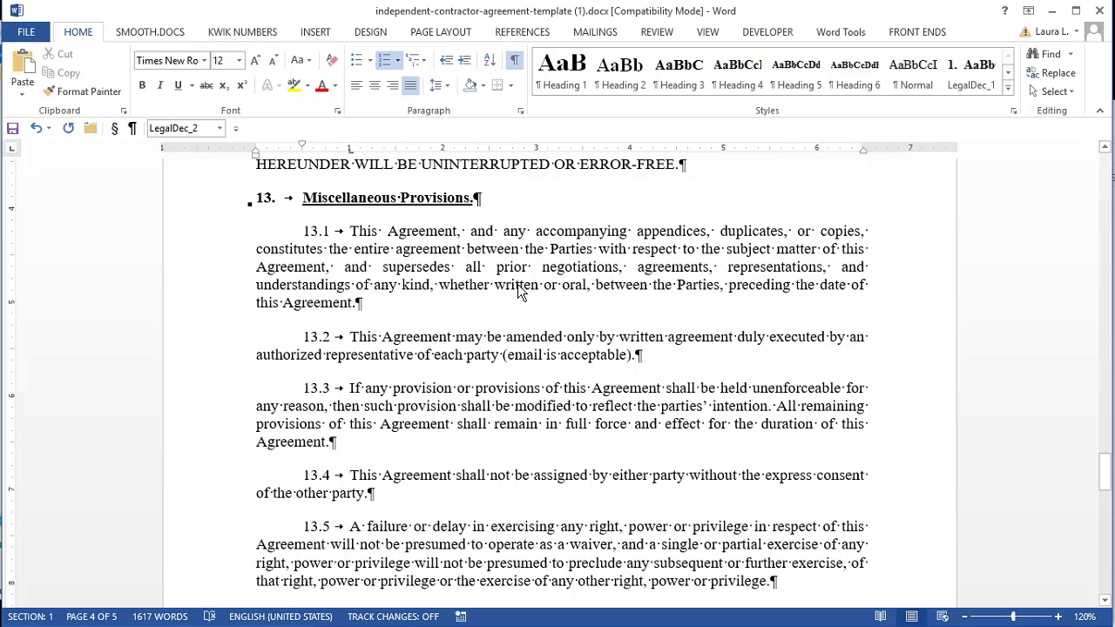
scroll(477, 305, up, 5)
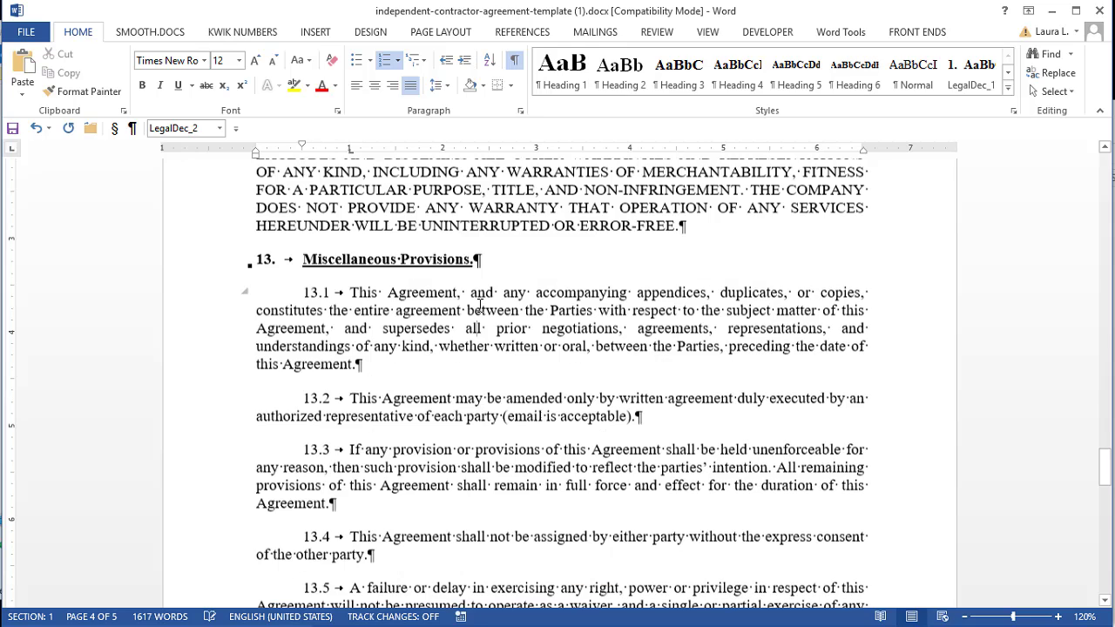
Turn on Page break before for the section 10 Information heading and check the resulting page break
scroll(477, 304, up, 5)
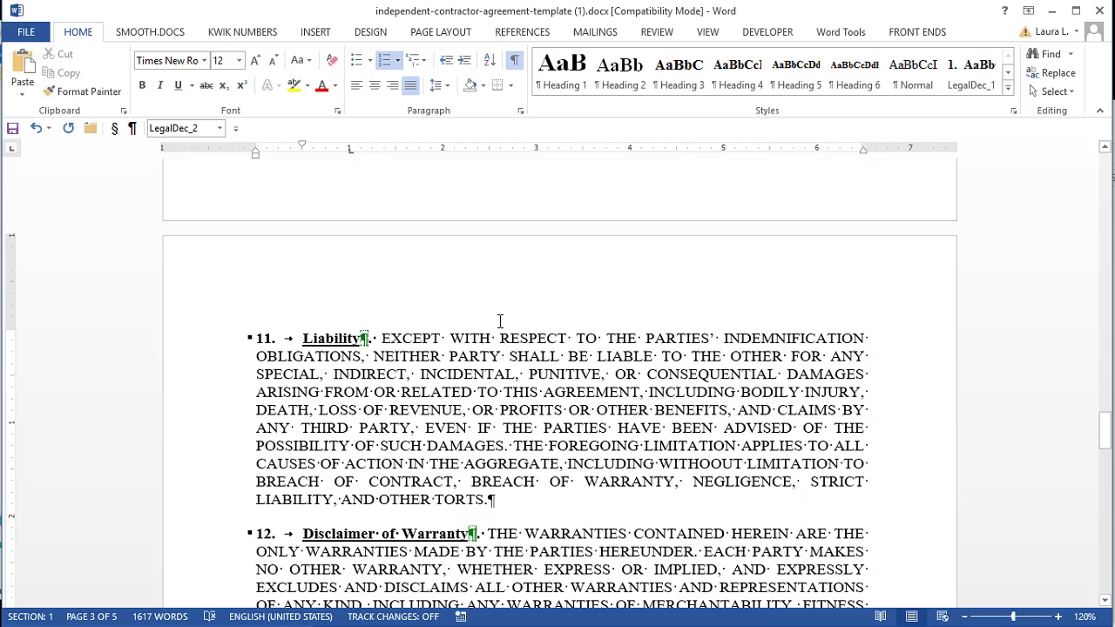
scroll(505, 326, up, 10)
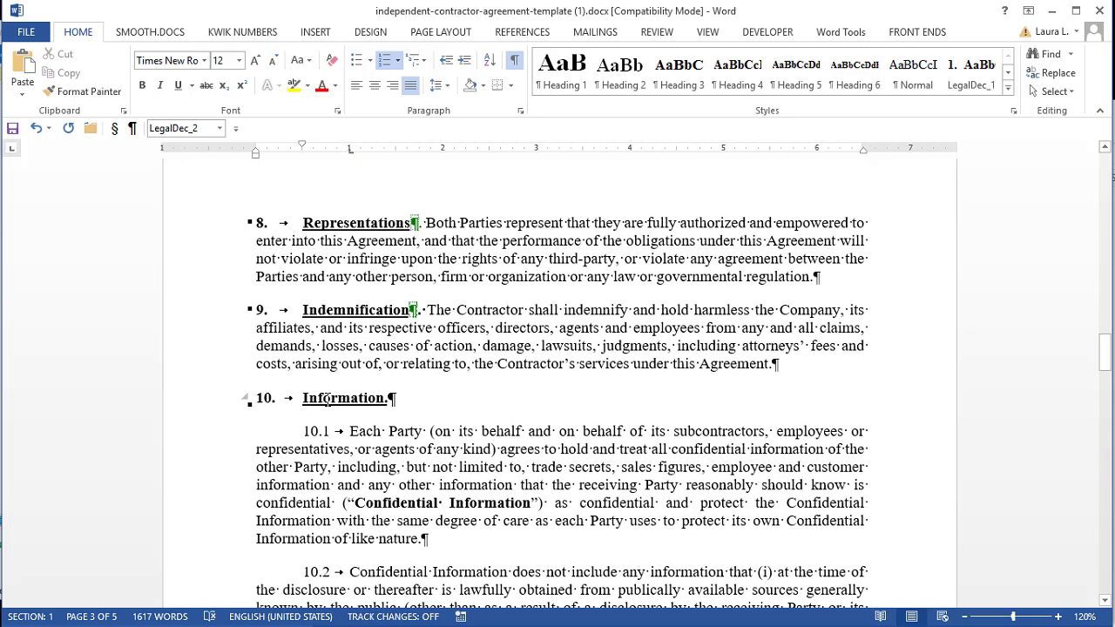
click(327, 398)
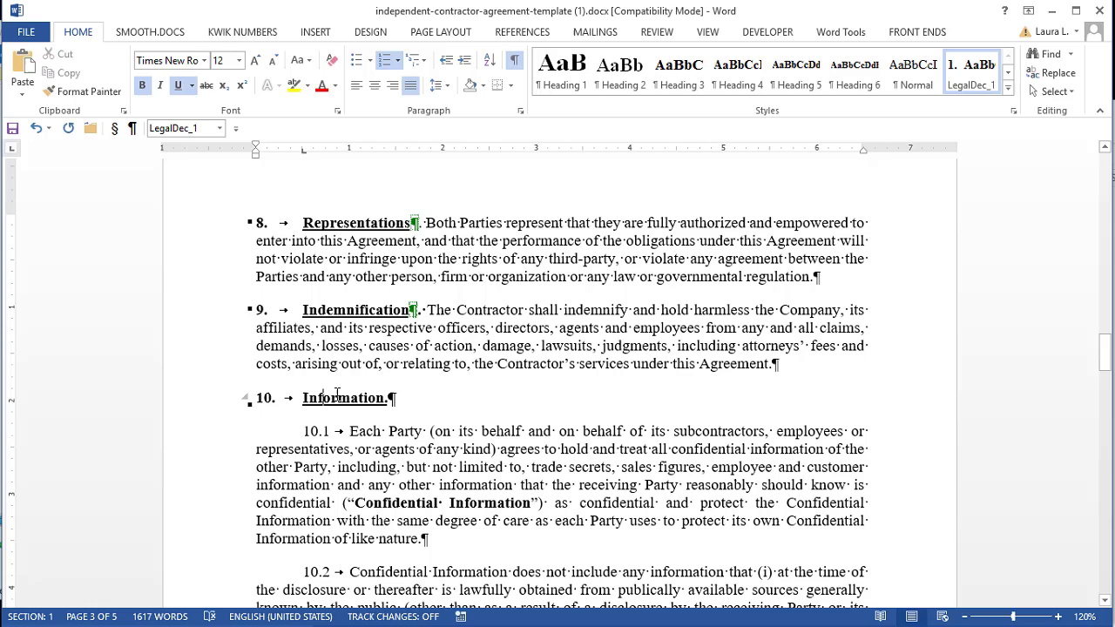
click(520, 111)
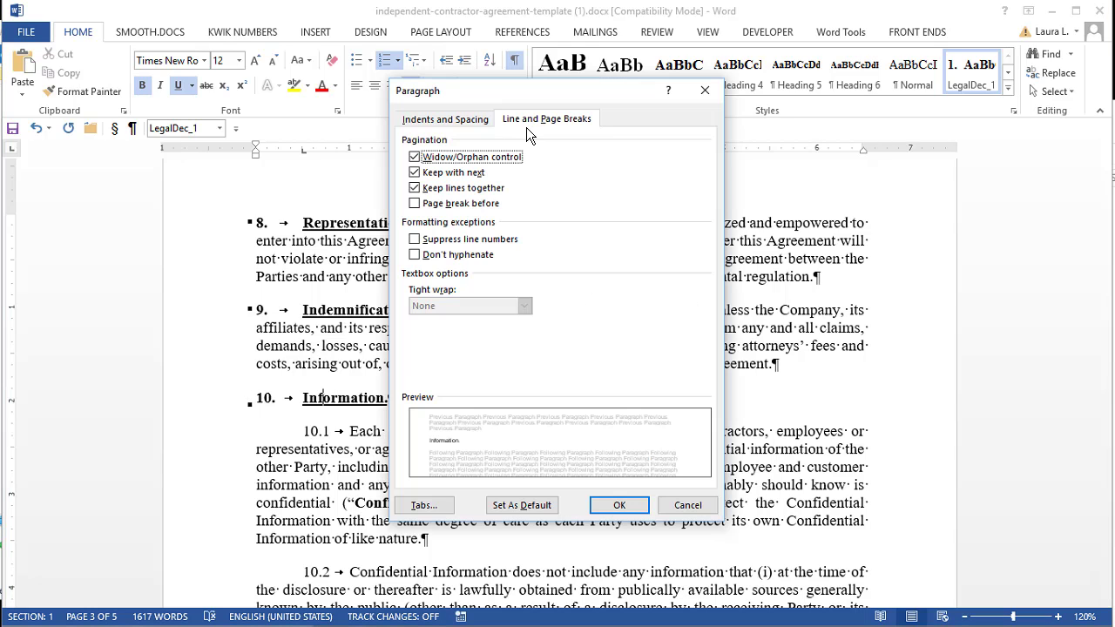
click(426, 209)
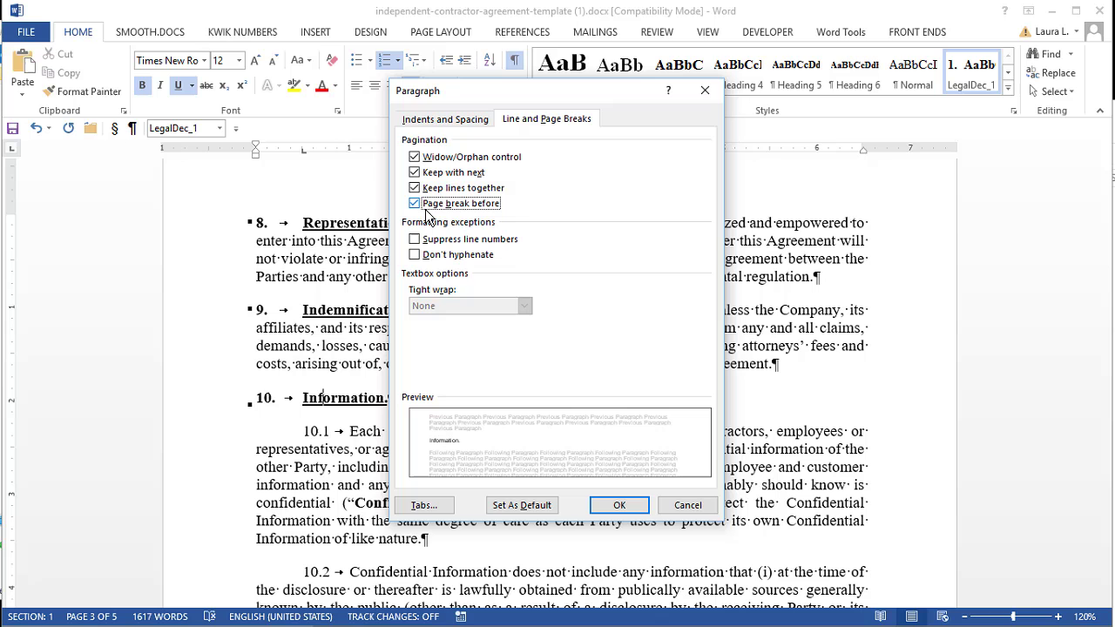
click(611, 505)
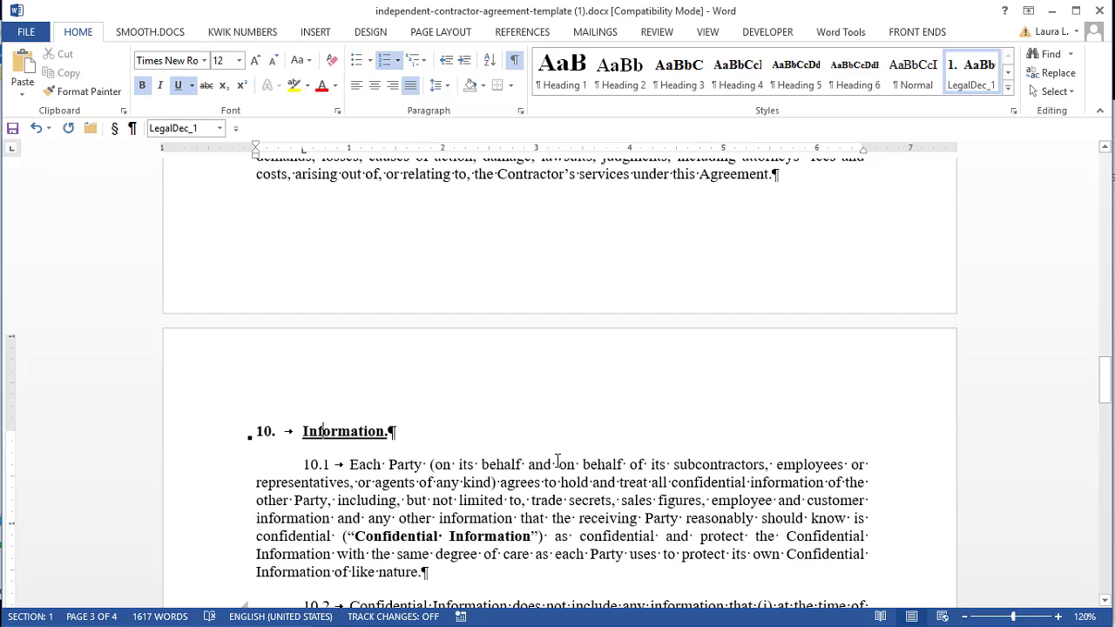
scroll(561, 466, up, 3)
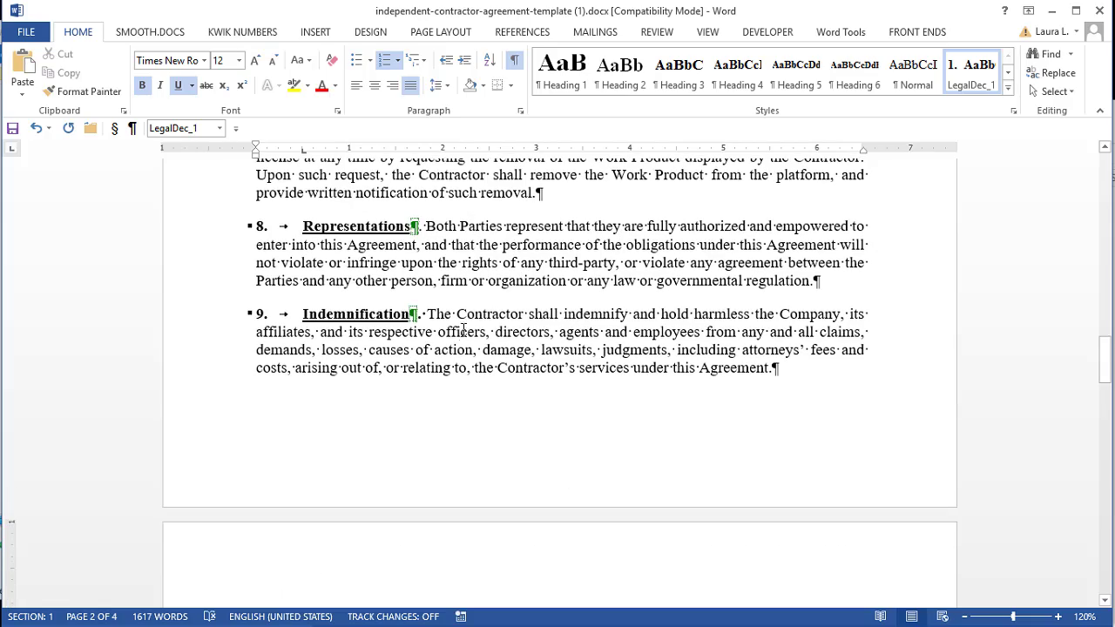
Turn on Page break before for paragraph 5 under Contractor Status and check the gap on the preceding page
scroll(387, 279, up, 10)
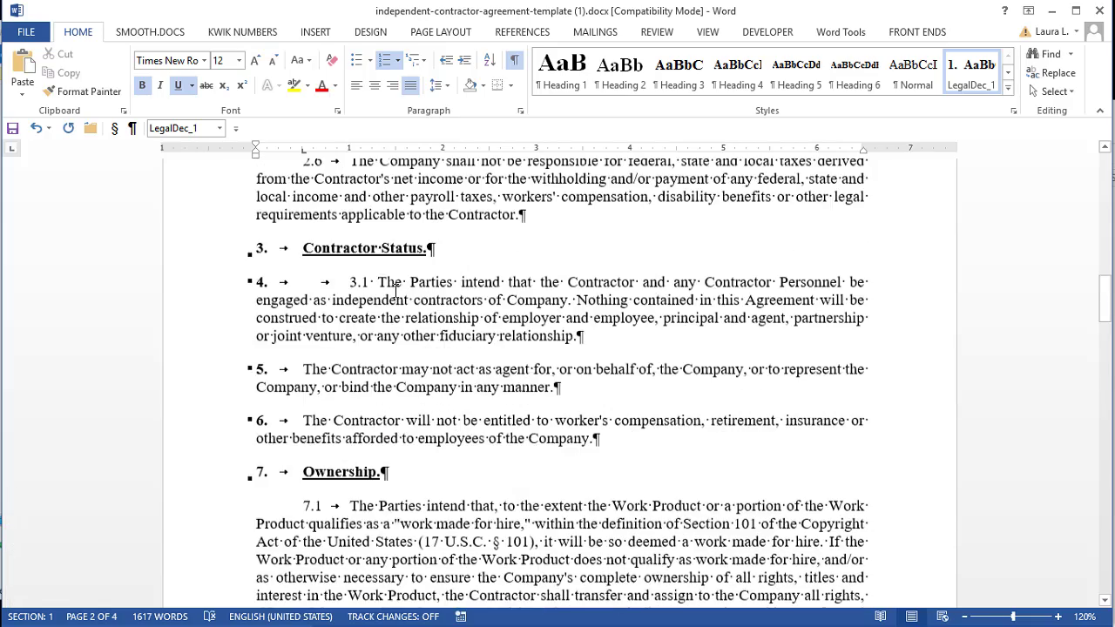
scroll(369, 445, down, 3)
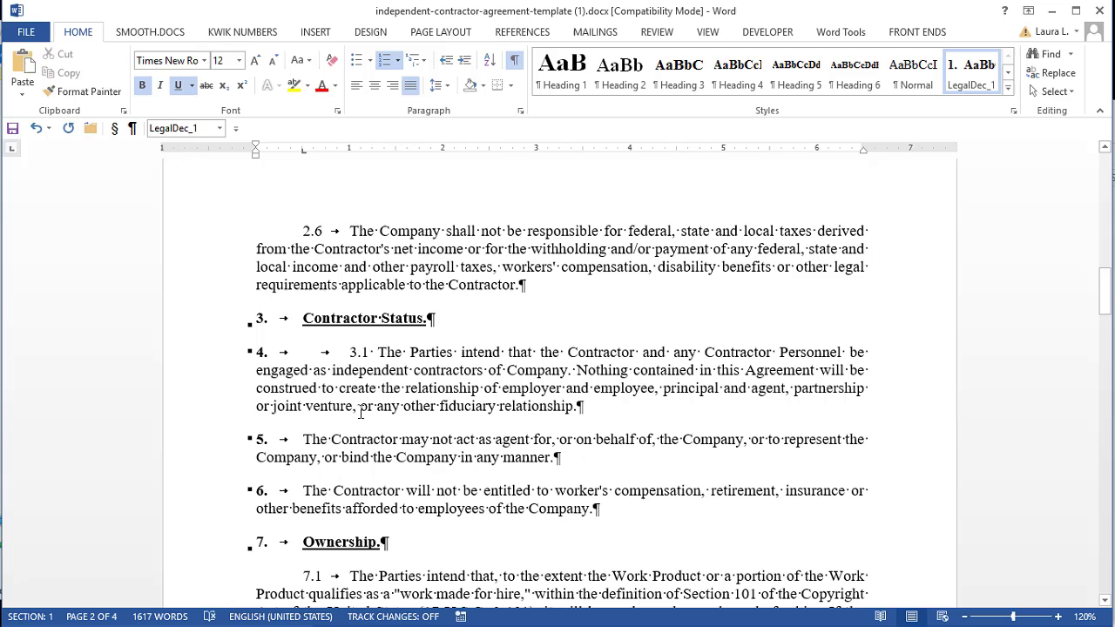
click(369, 443)
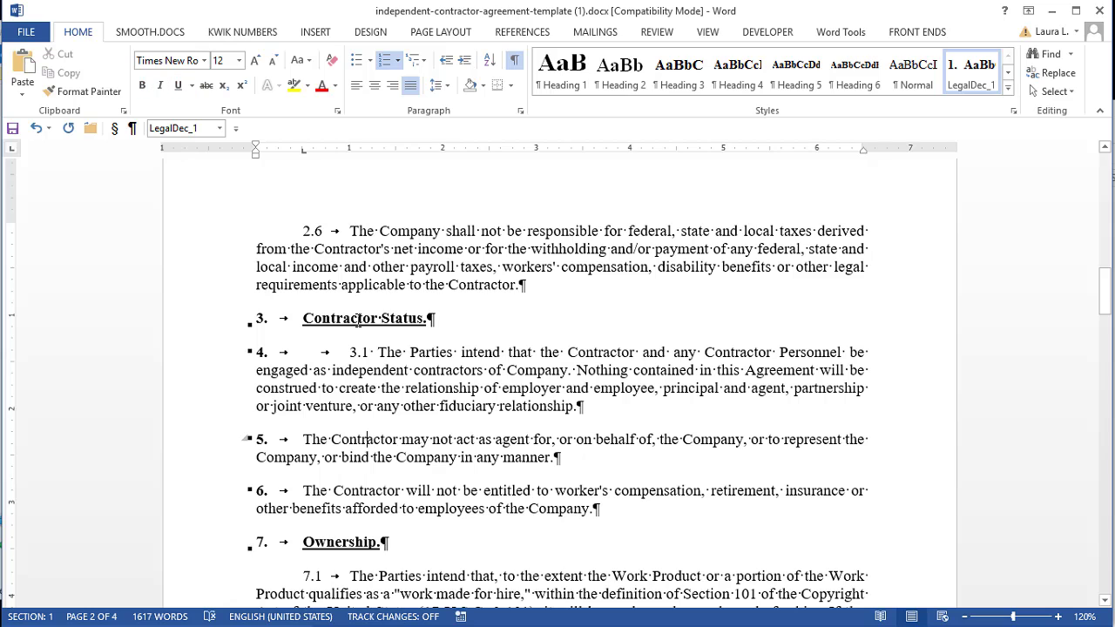
click(520, 112)
click(437, 188)
click(437, 204)
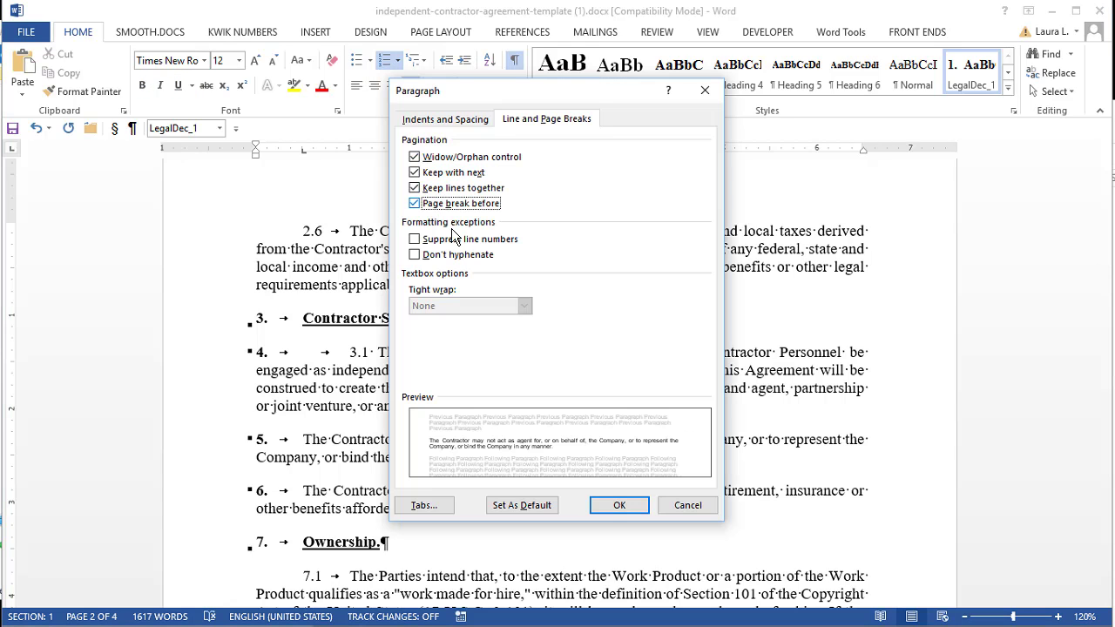
click(611, 505)
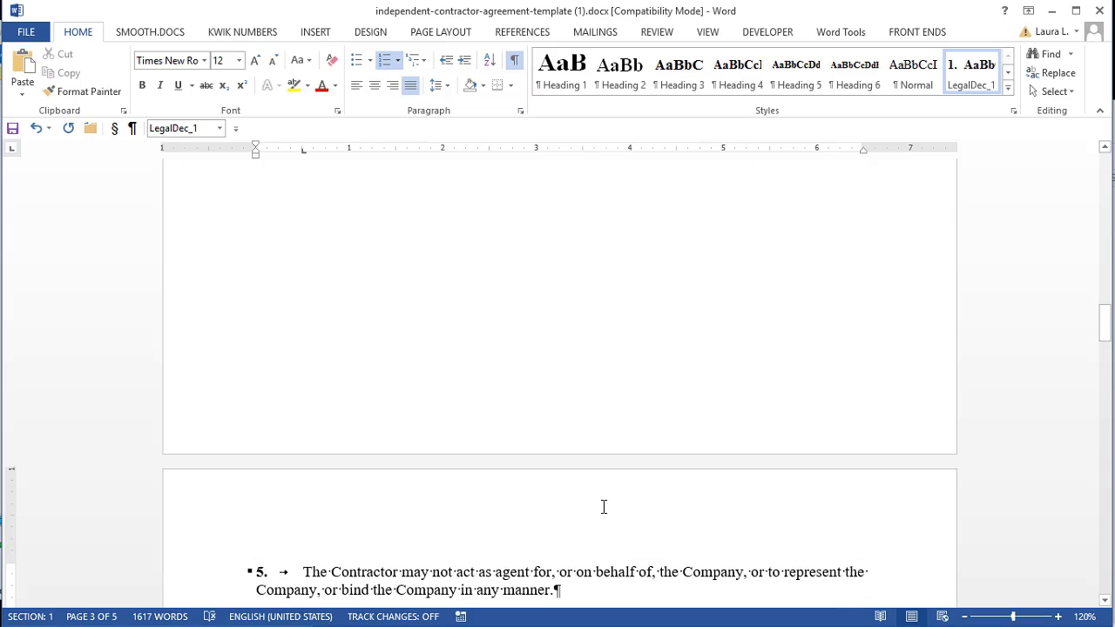
scroll(558, 464, down, 3)
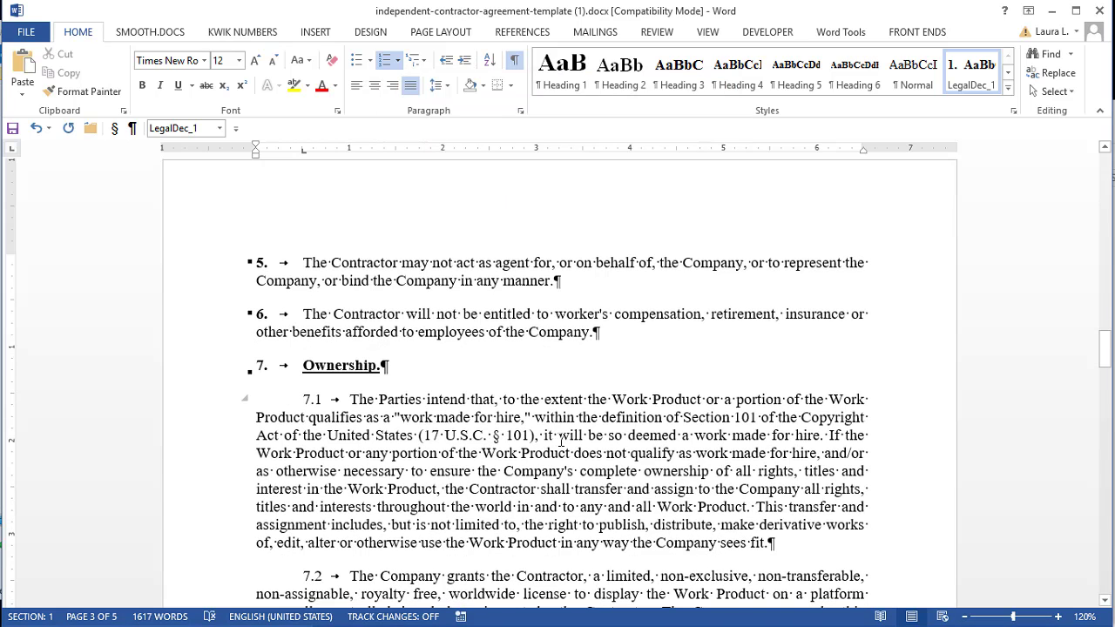
scroll(572, 430, up, 5)
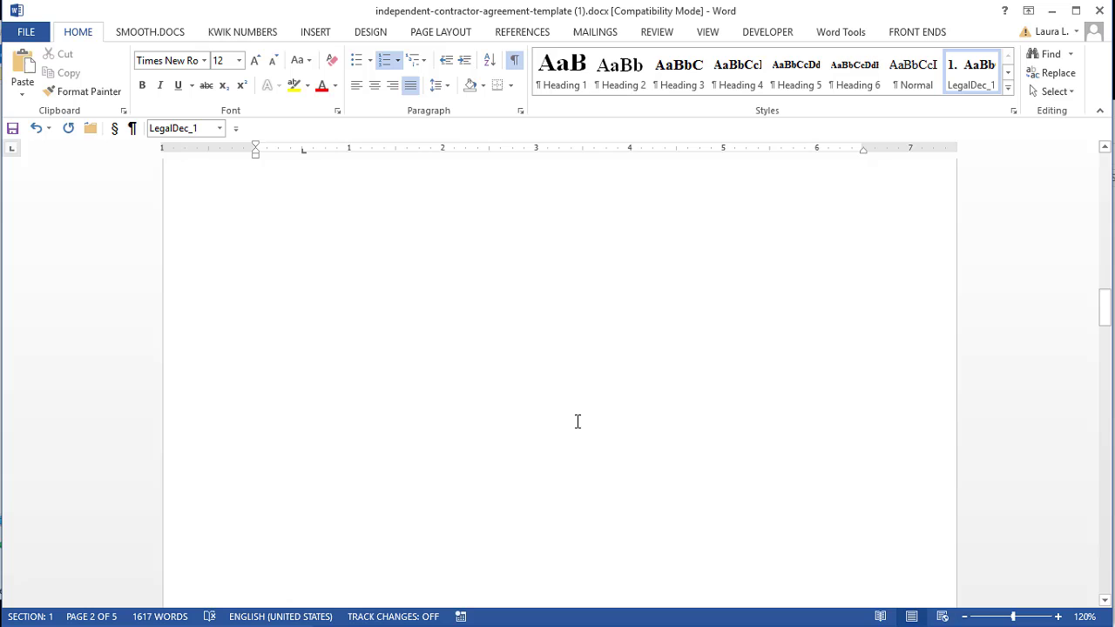
scroll(574, 405, down, 6)
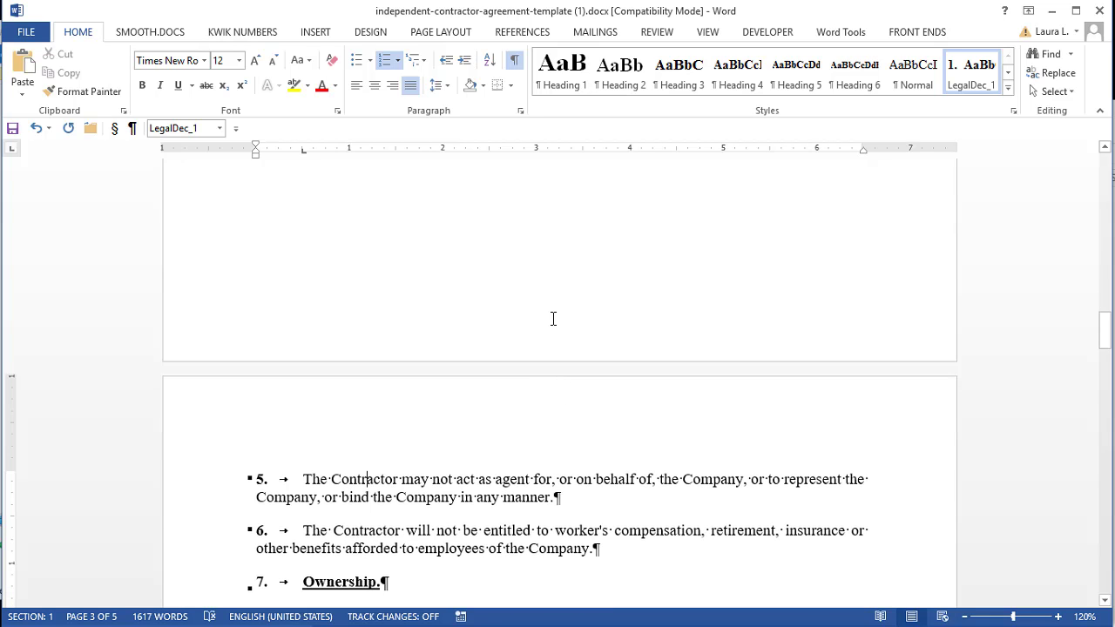
scroll(428, 458, up, 5)
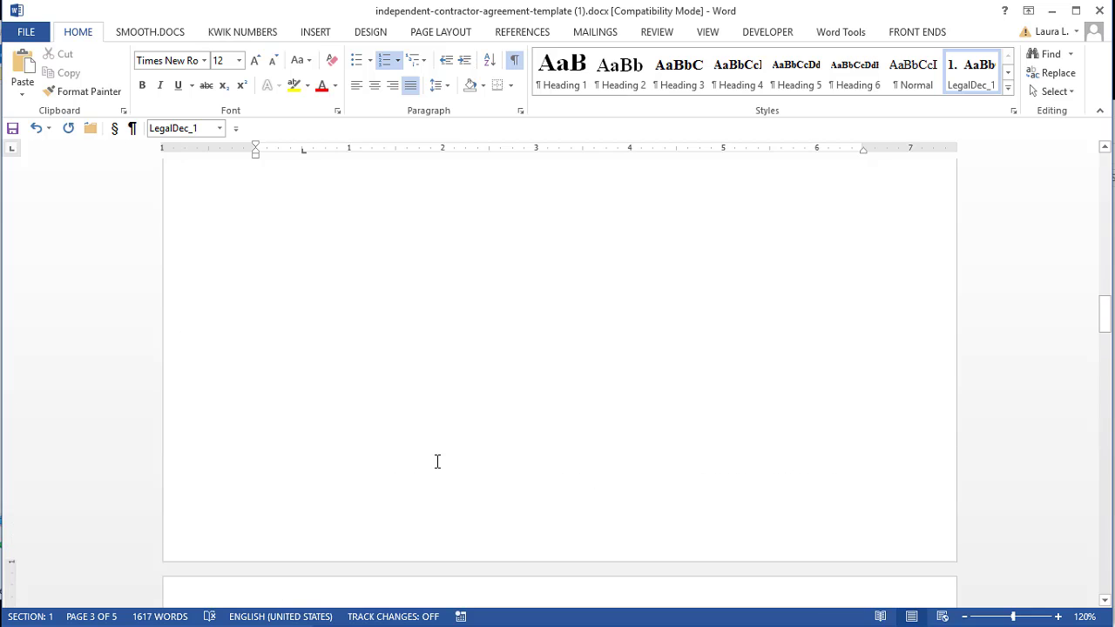
scroll(641, 441, up, 8)
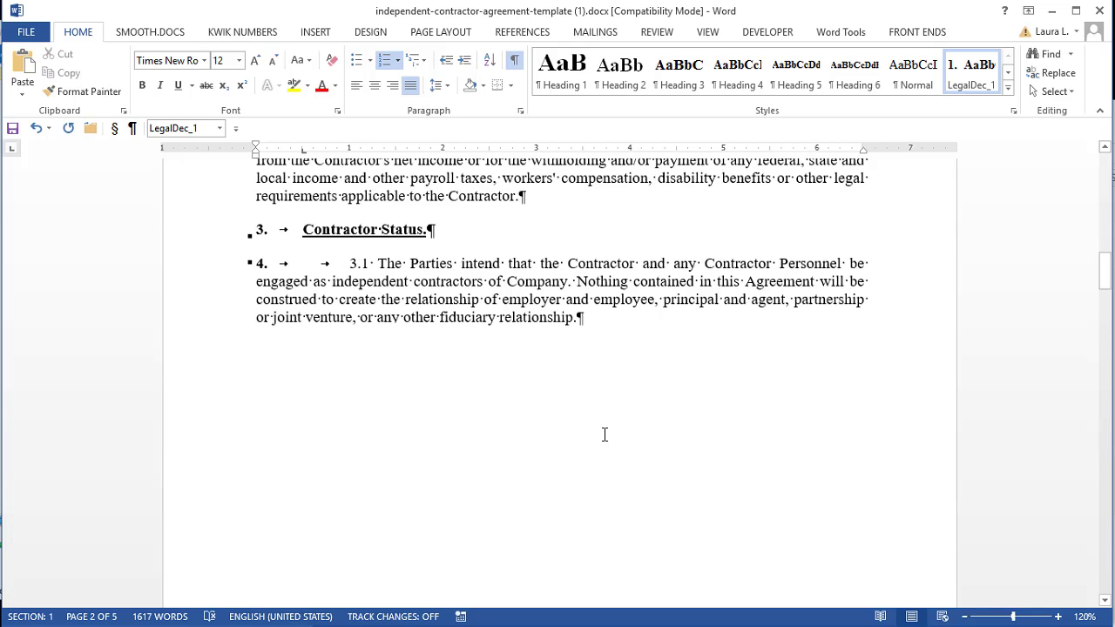
scroll(601, 435, up, 1)
Select the entire agreement and clear Page break before for all its paragraphs
click(338, 451)
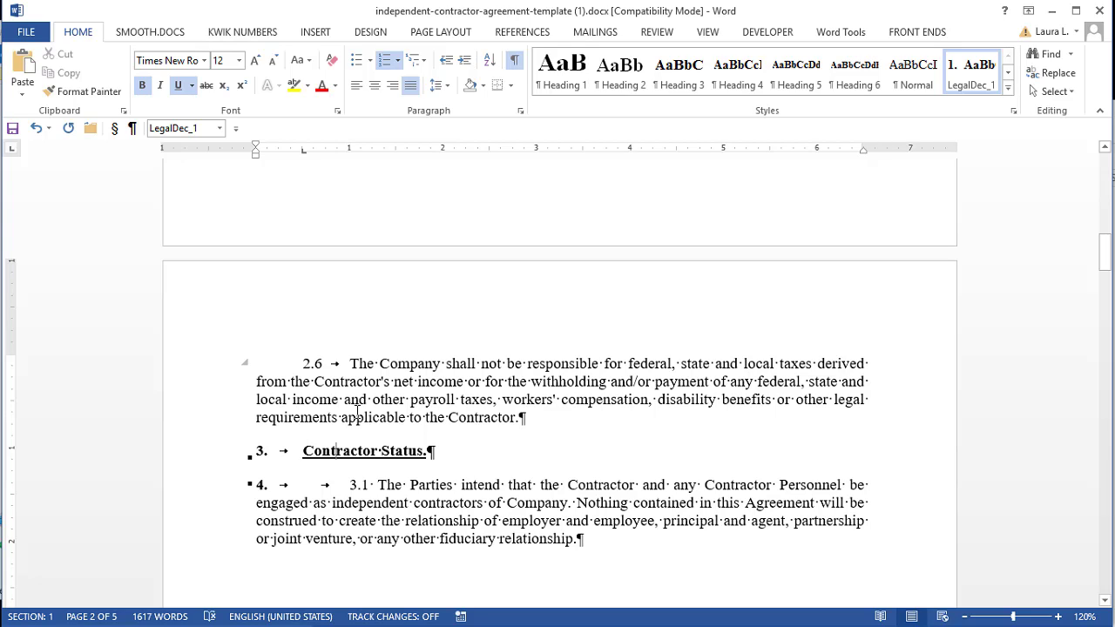
click(352, 418)
shift+click(379, 520)
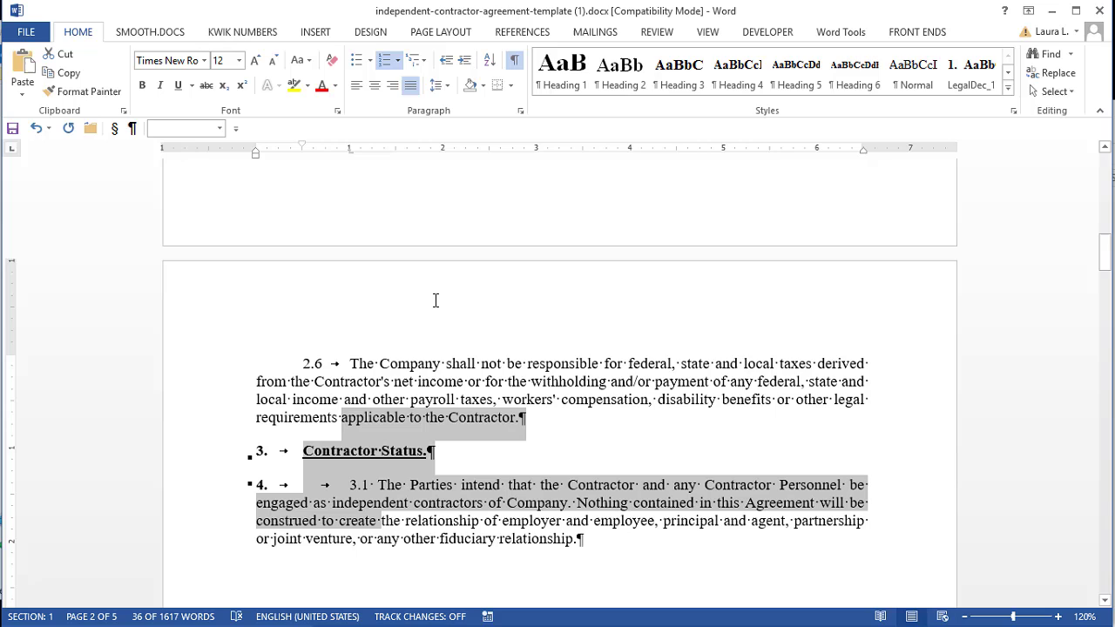
key(ctrl+a)
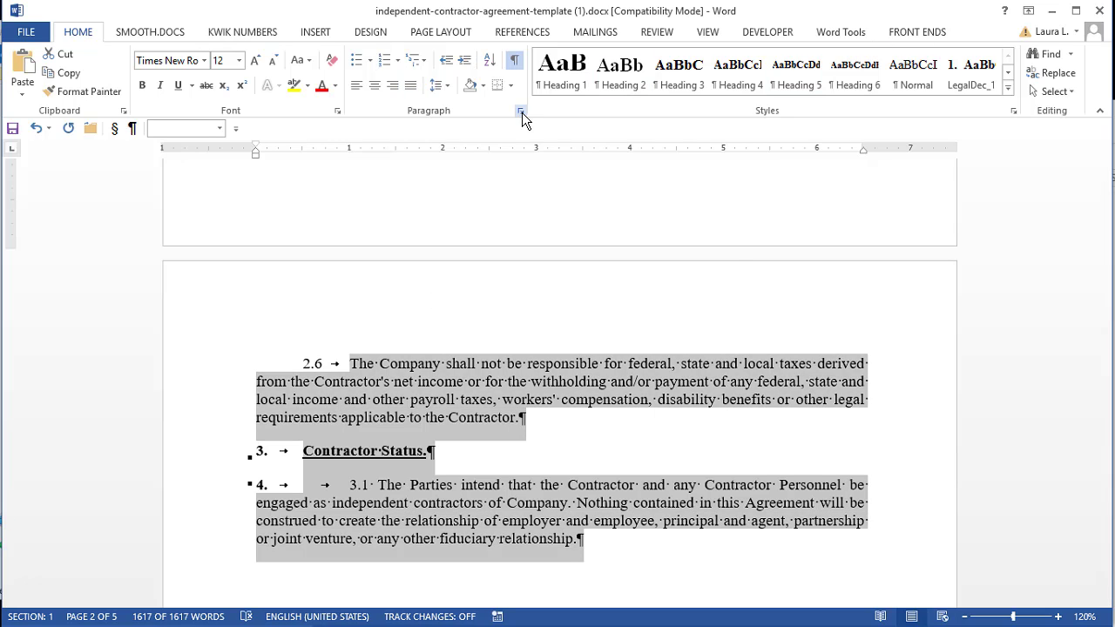
click(521, 112)
click(422, 206)
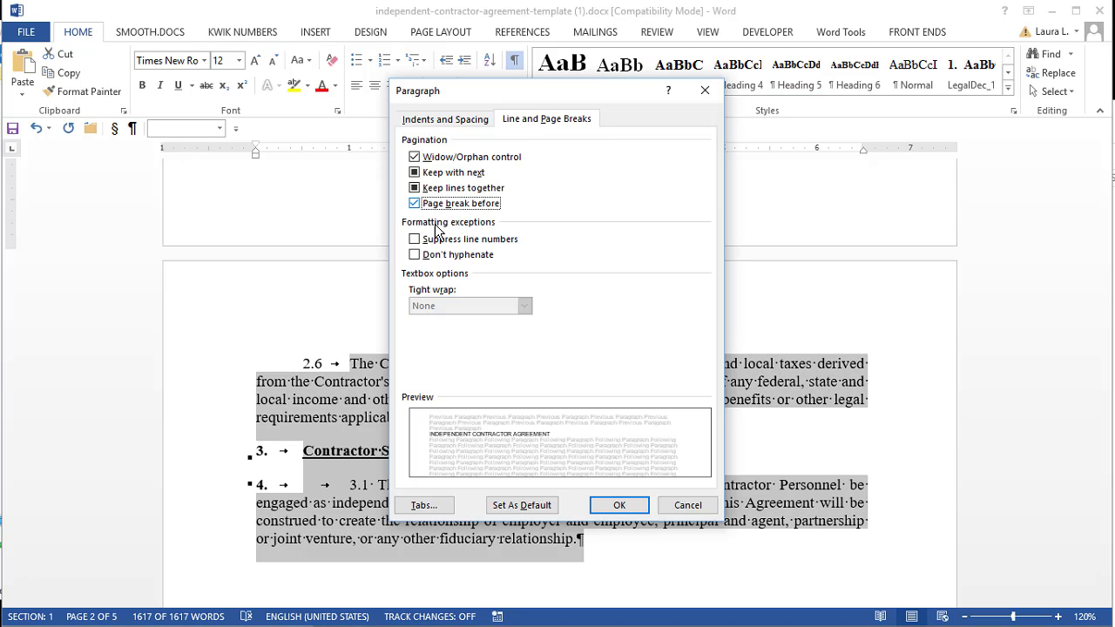
click(619, 505)
click(585, 505)
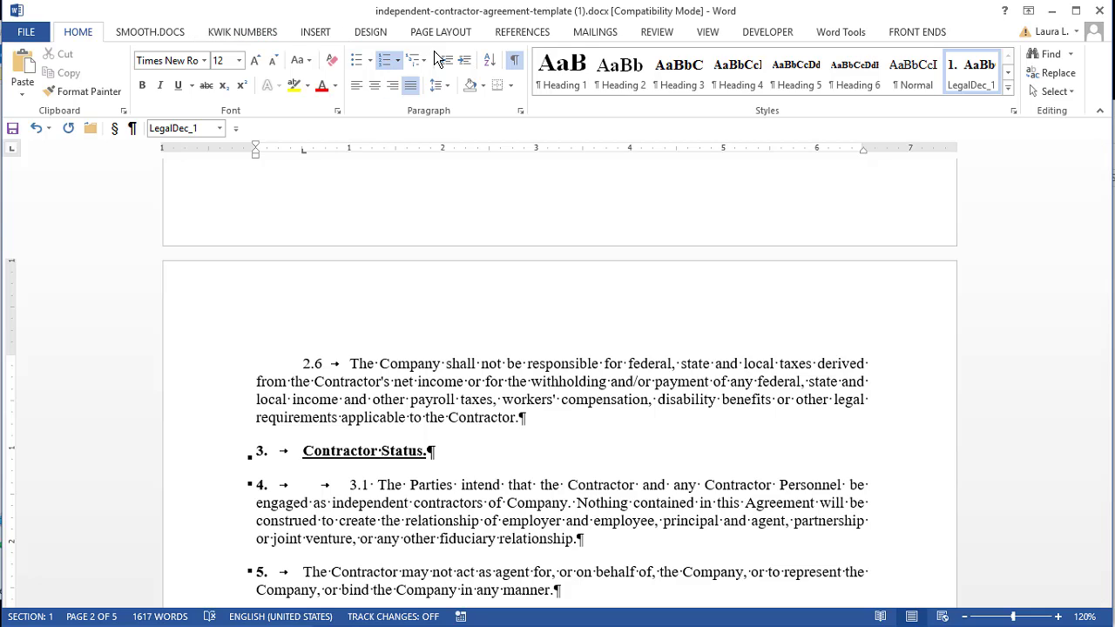
Set the page's vertical alignment to Bottom in the page setup, applied to the whole document
click(454, 33)
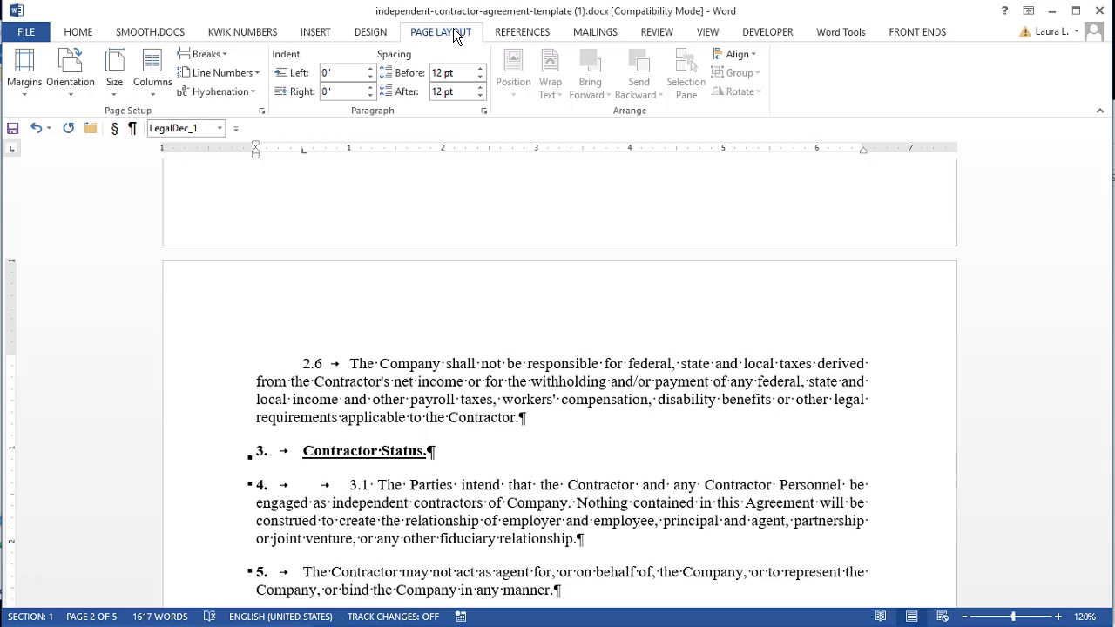
click(262, 112)
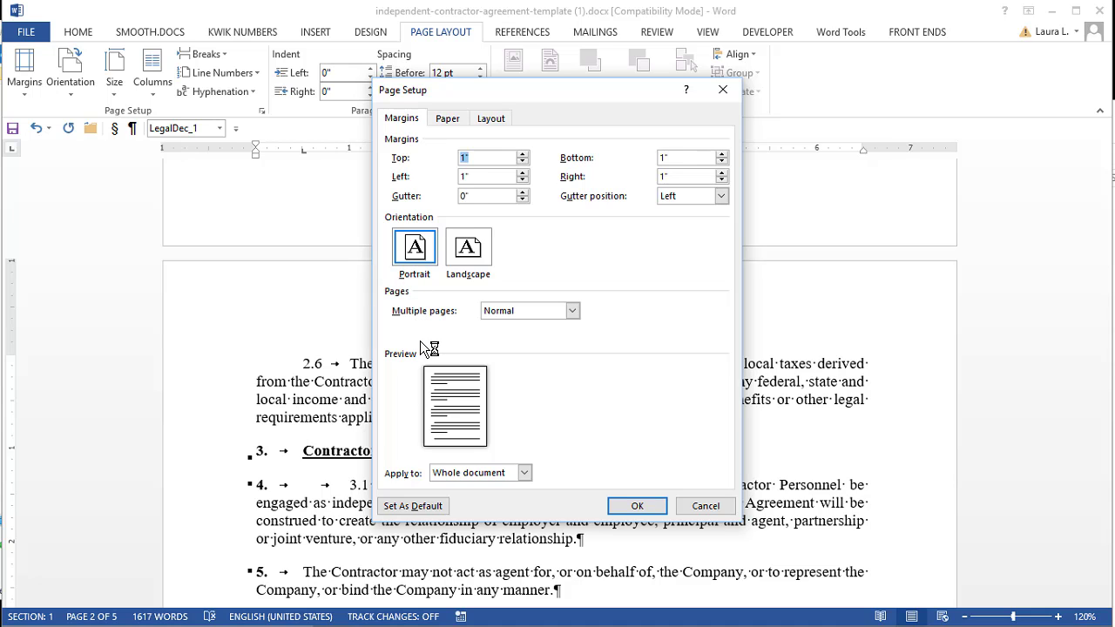
click(490, 119)
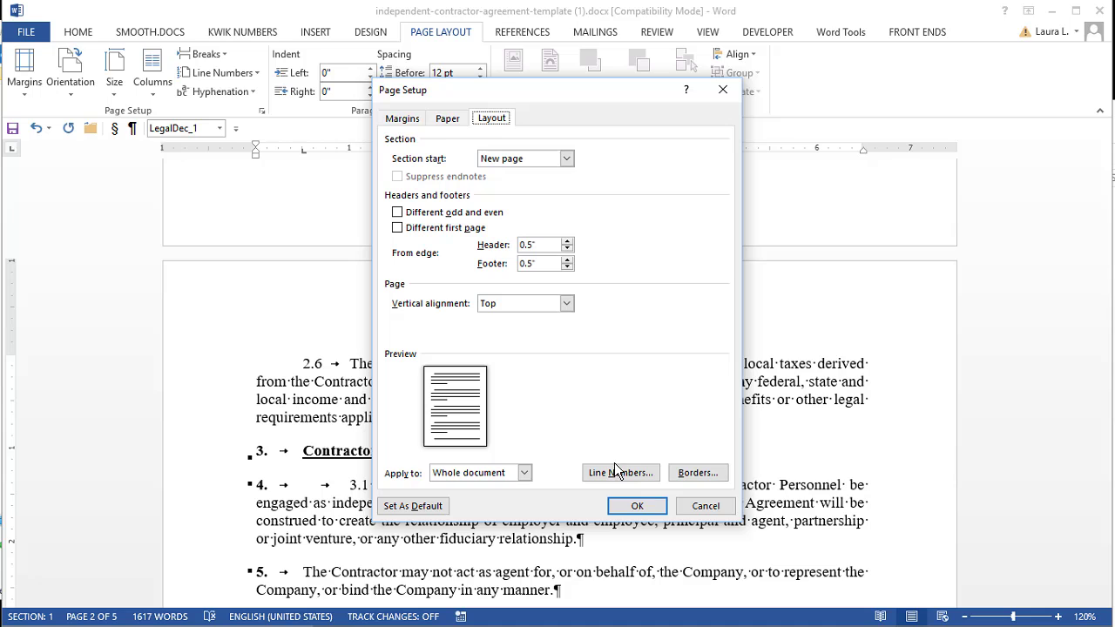
click(566, 303)
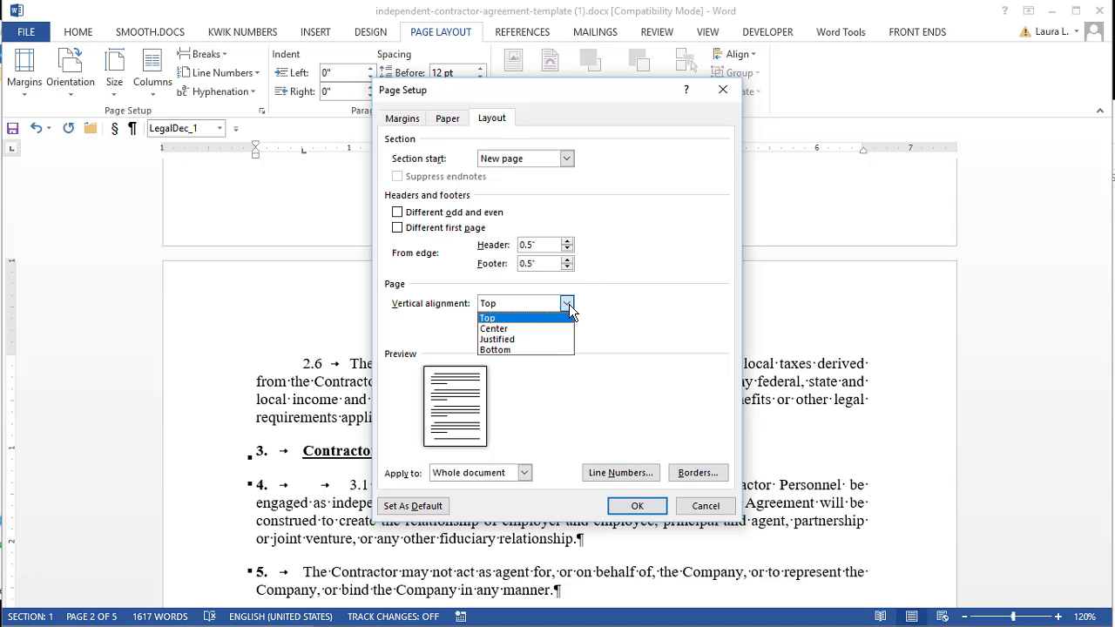
click(546, 349)
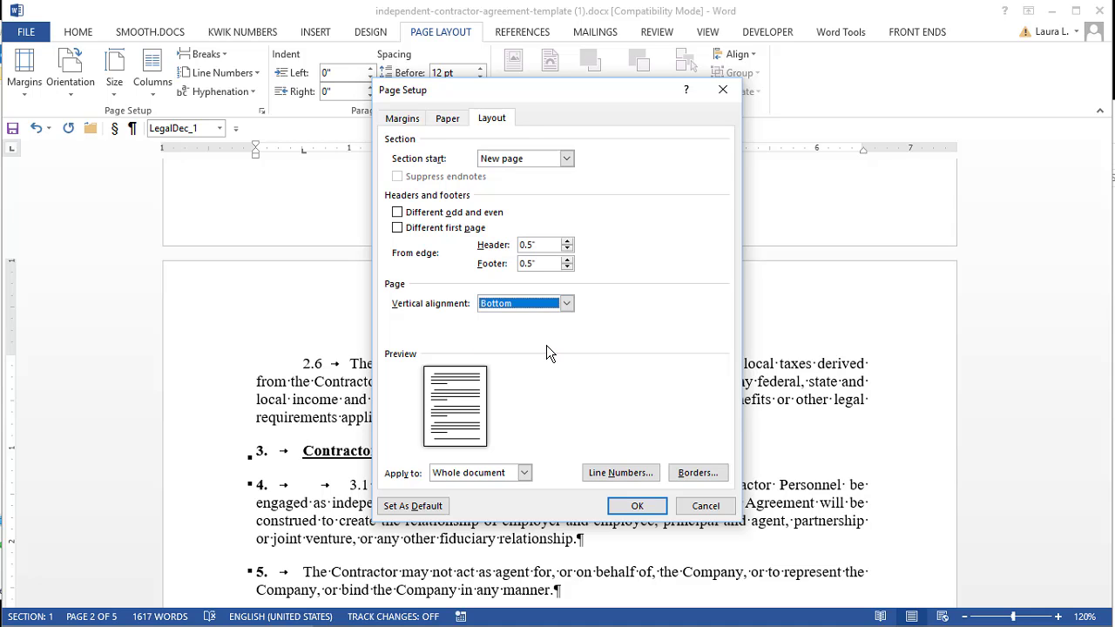
click(636, 506)
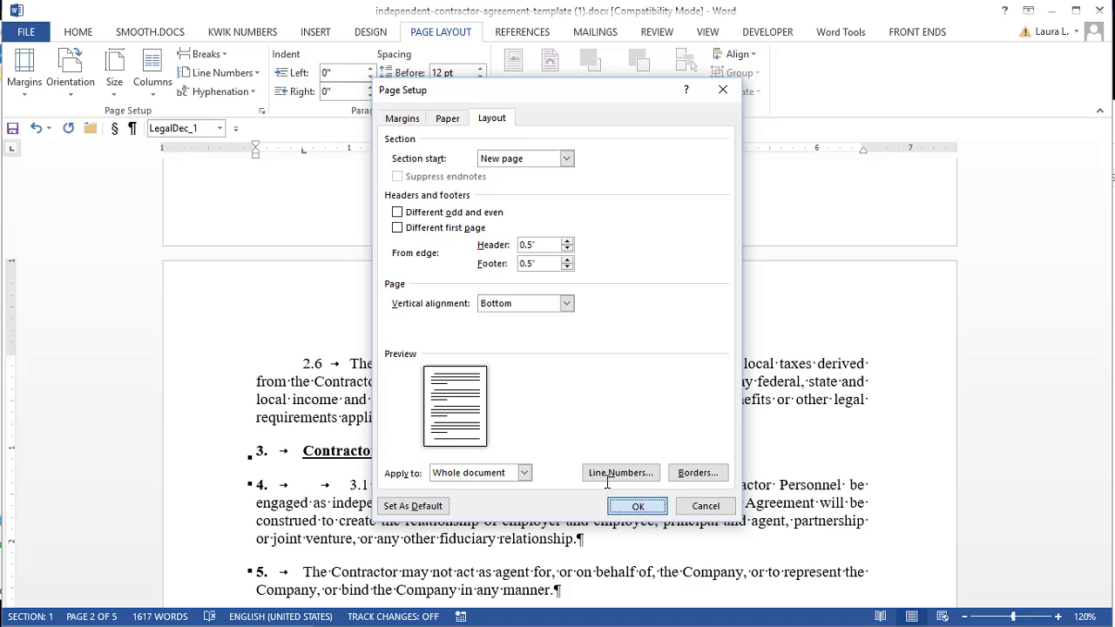
Examine how the text is positioned vertically on each page of the agreement, through to the signature block
scroll(557, 394, up, 3)
scroll(557, 394, up, 3)
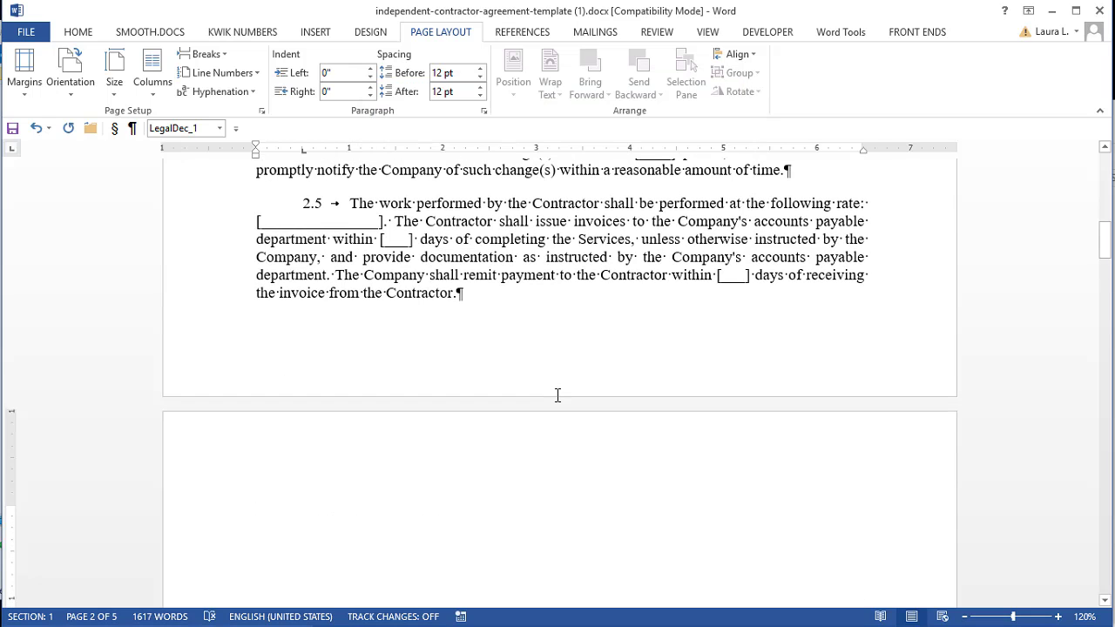
scroll(557, 395, down, 20)
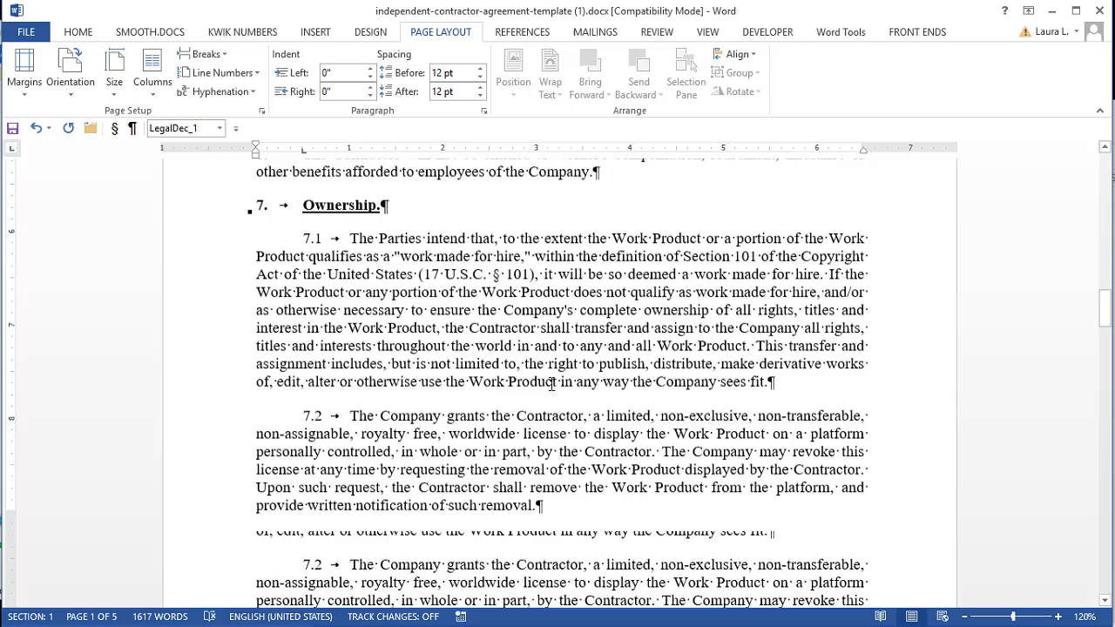
scroll(547, 378, down, 10)
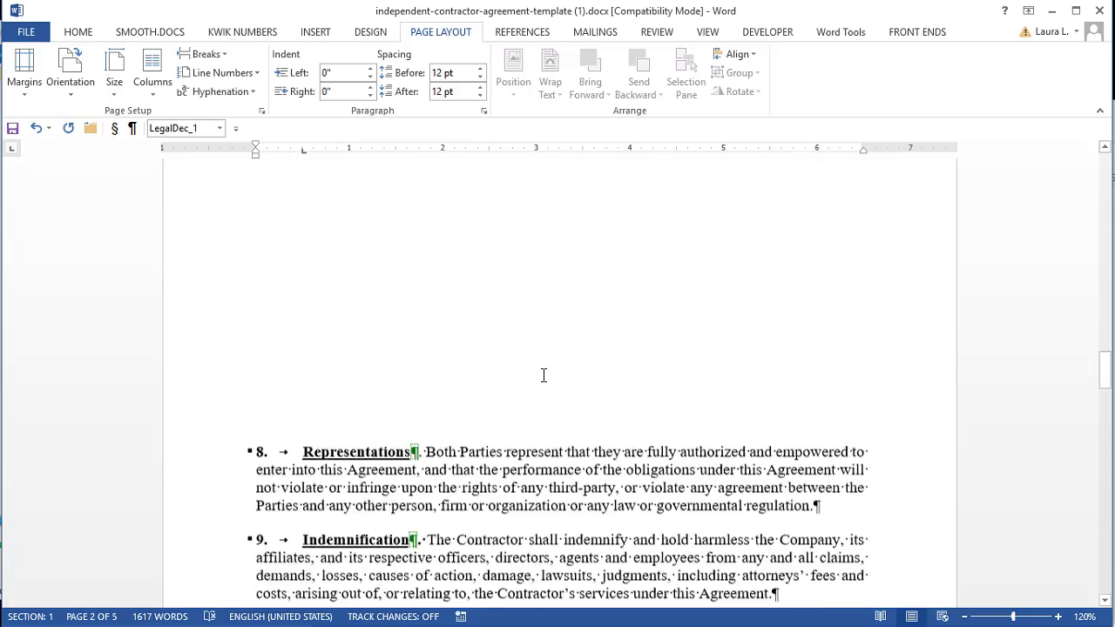
scroll(543, 375, down, 20)
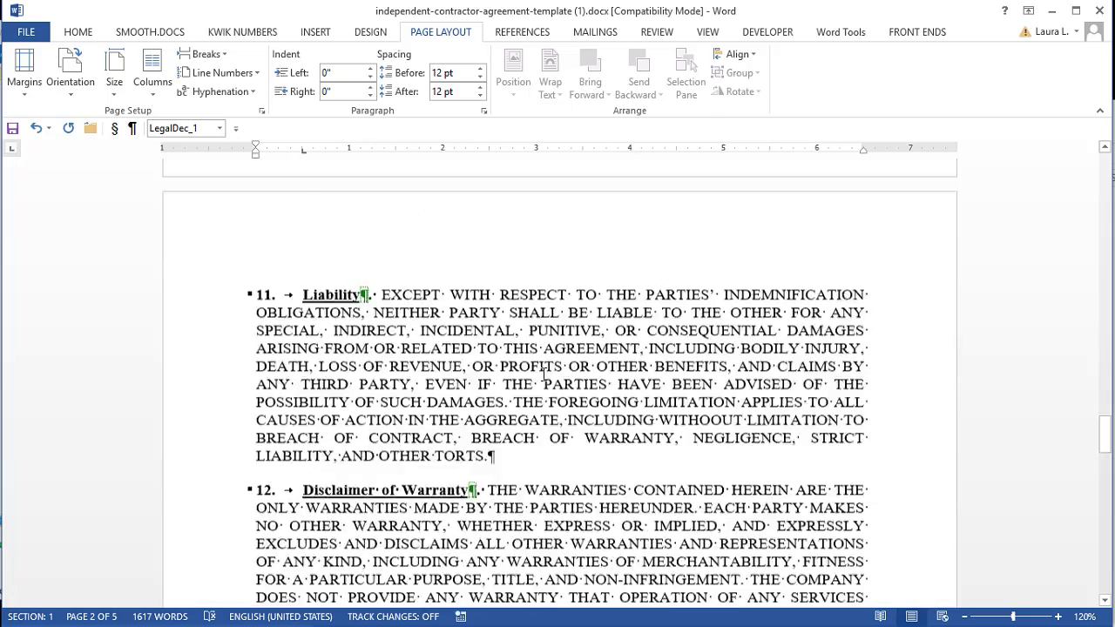
scroll(543, 374, down, 20)
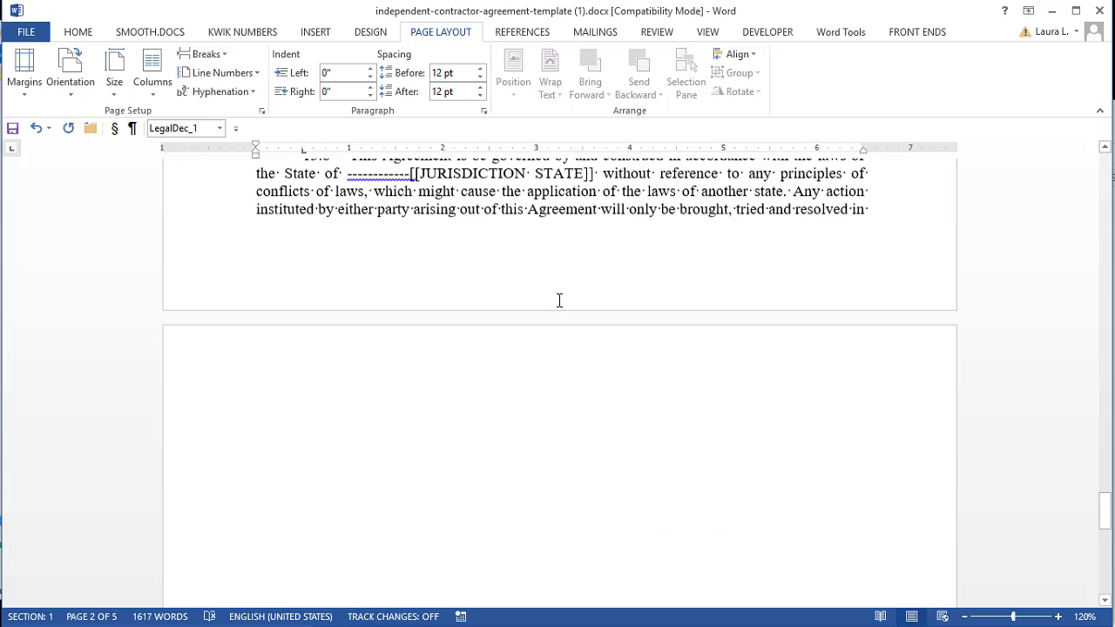
scroll(559, 300, down, 15)
scroll(517, 436, up, 3)
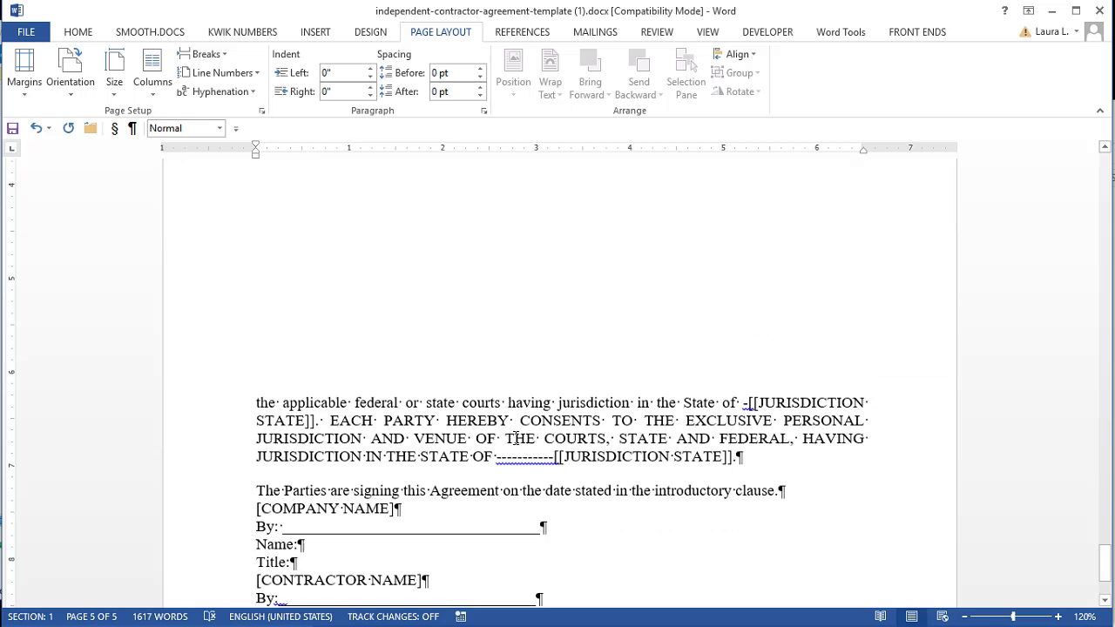
ctrl+scroll(527, 436, down, 6)
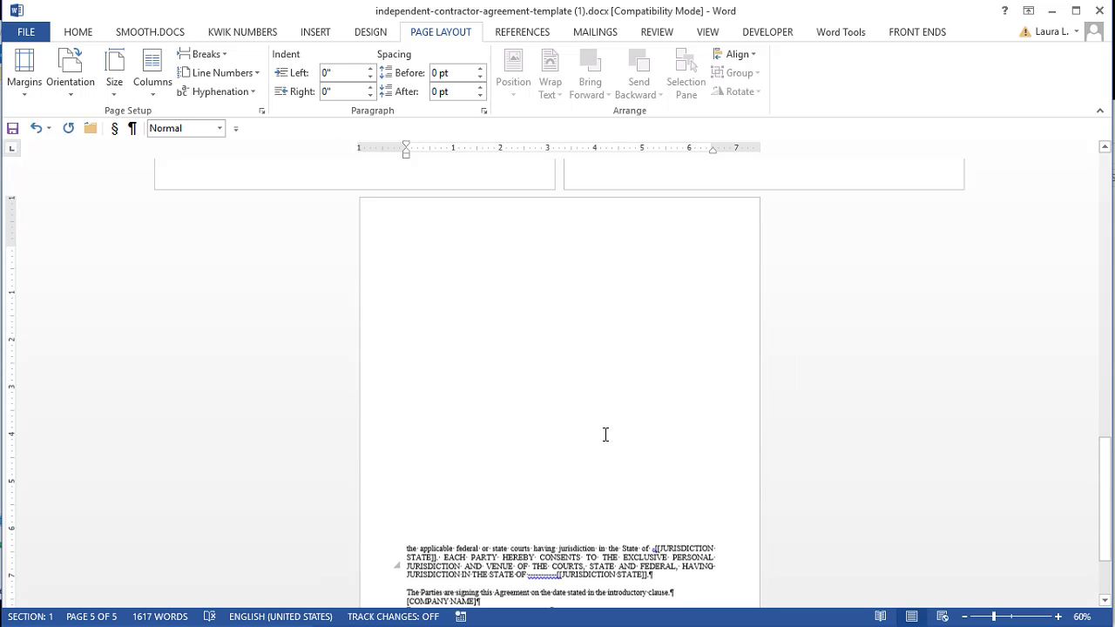
Set the page's vertical alignment to Top for the whole document and check how the text sits on the pages
scroll(605, 434, up, 5)
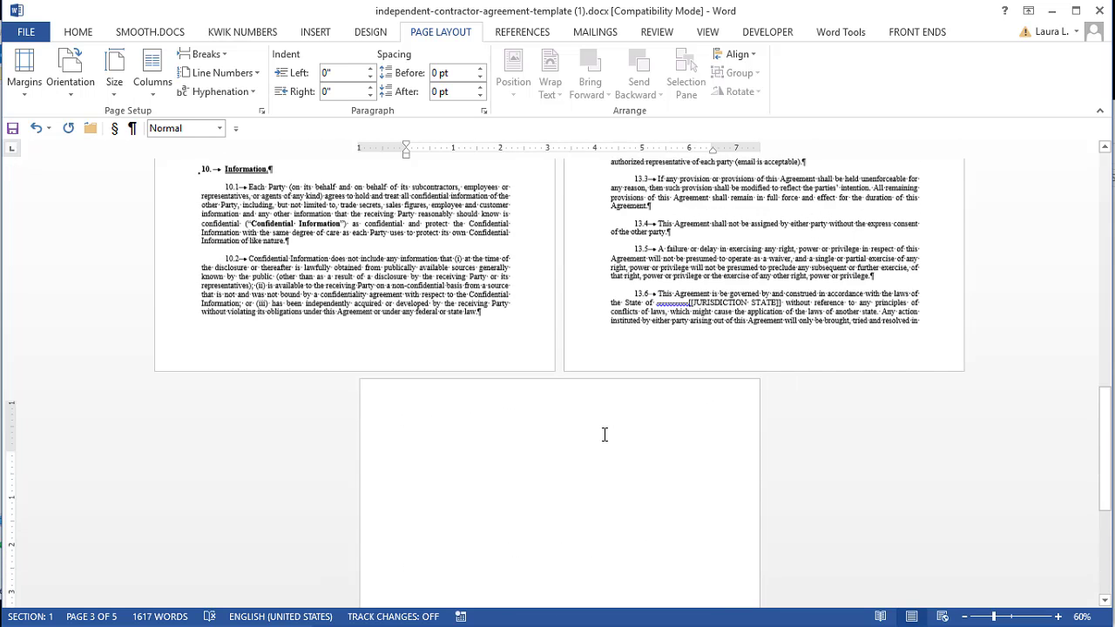
scroll(598, 442, up, 5)
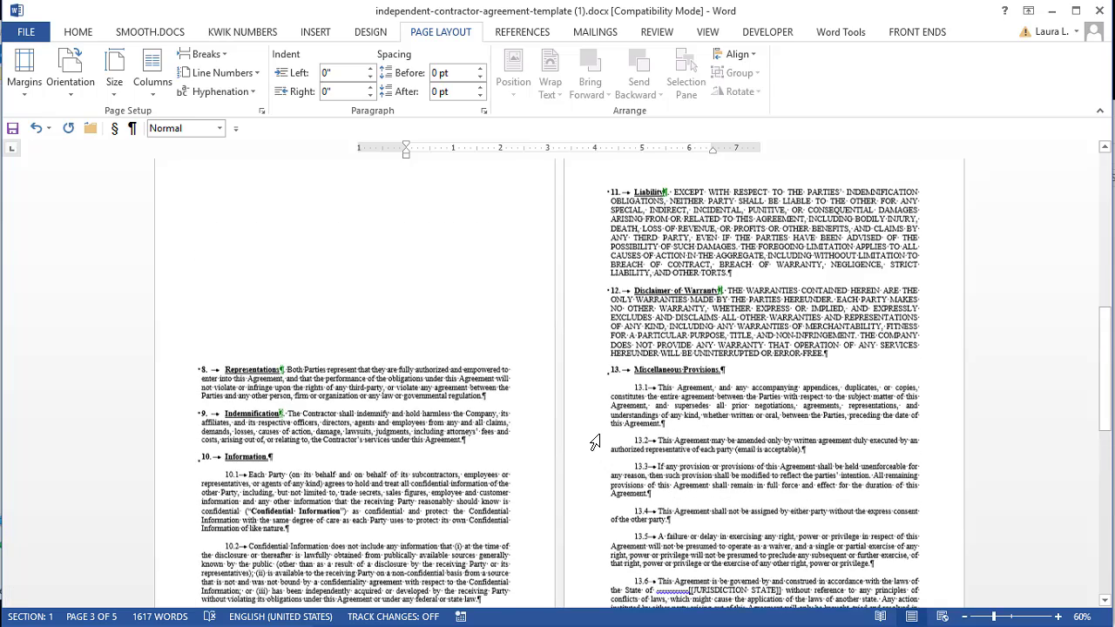
scroll(594, 443, up, 2)
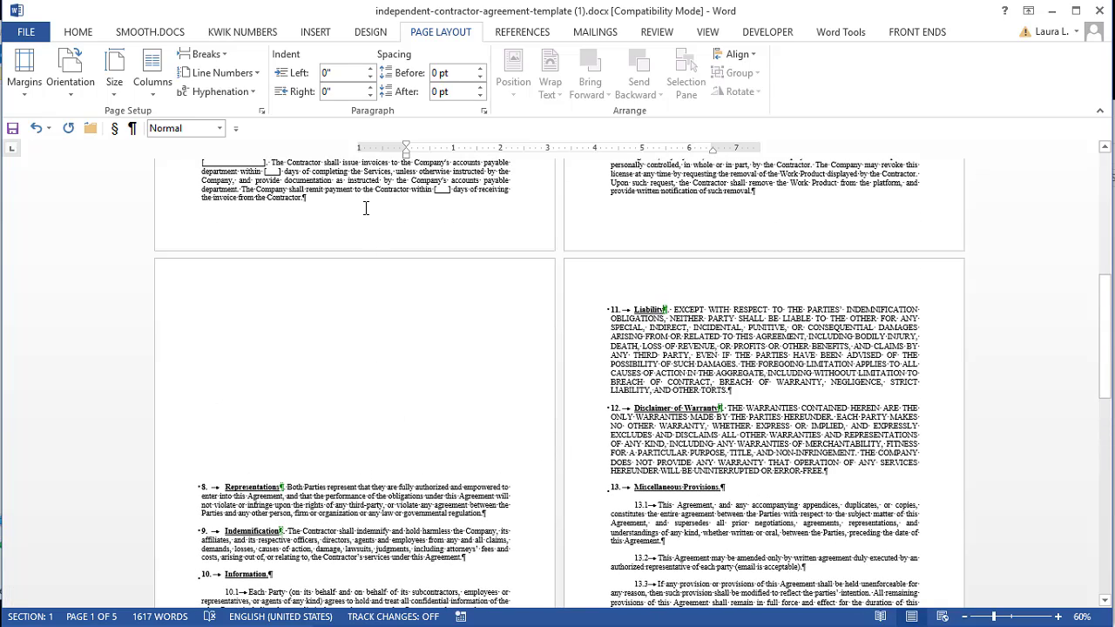
click(349, 462)
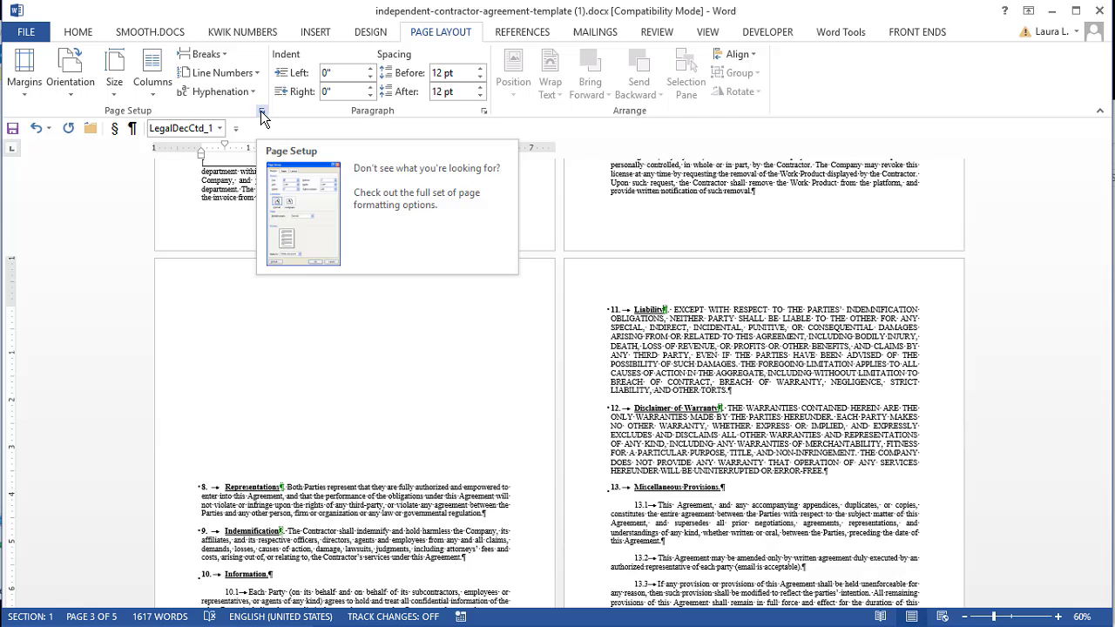
click(261, 111)
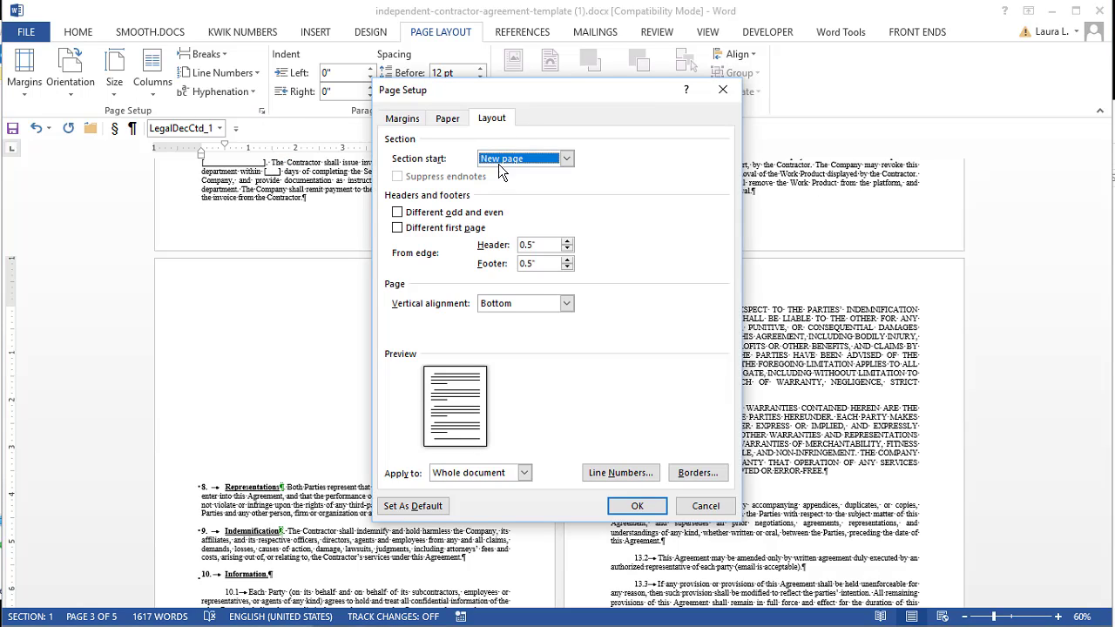
click(489, 307)
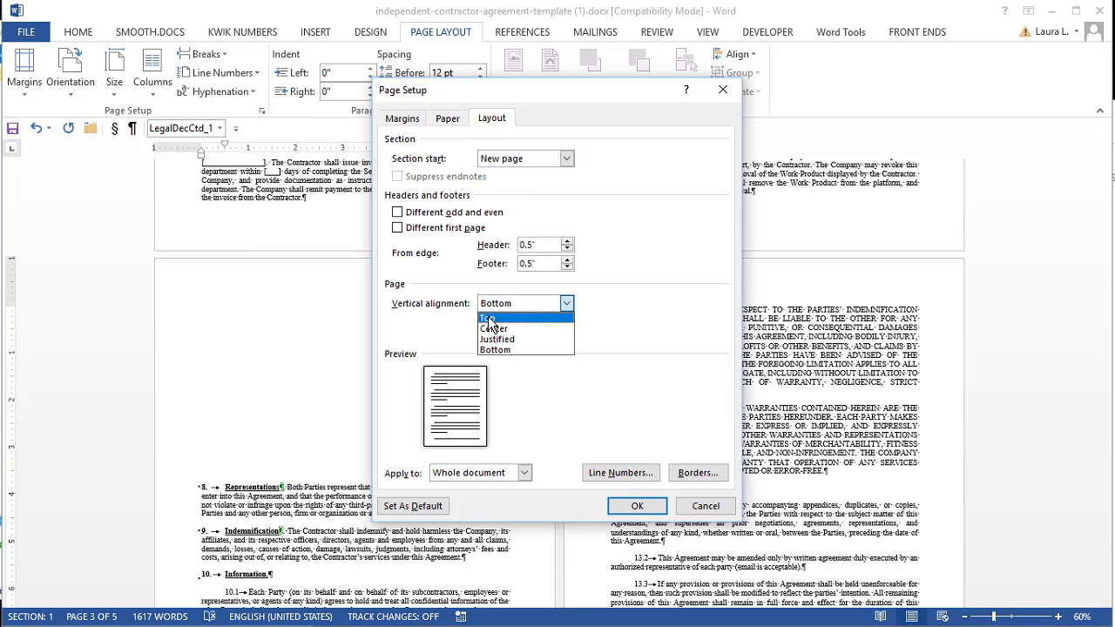
click(489, 319)
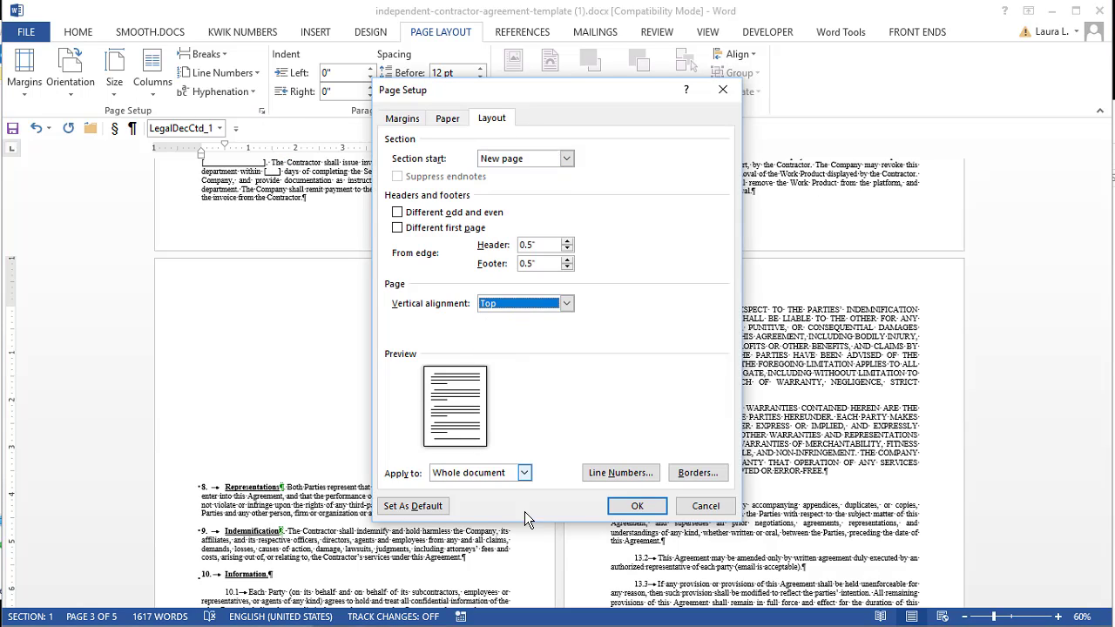
click(625, 514)
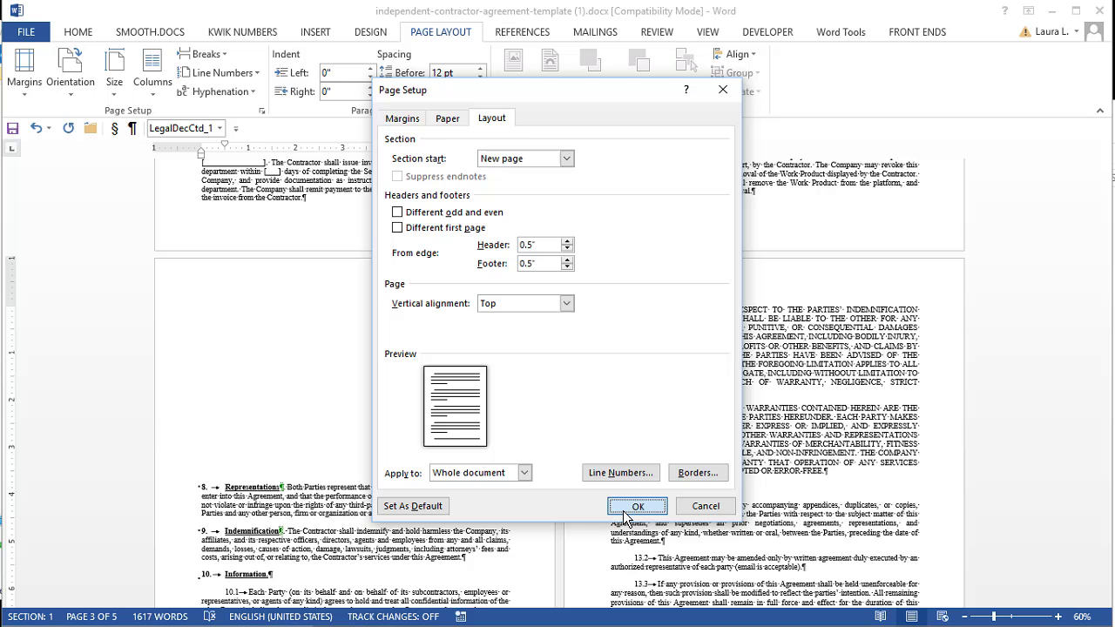
click(623, 513)
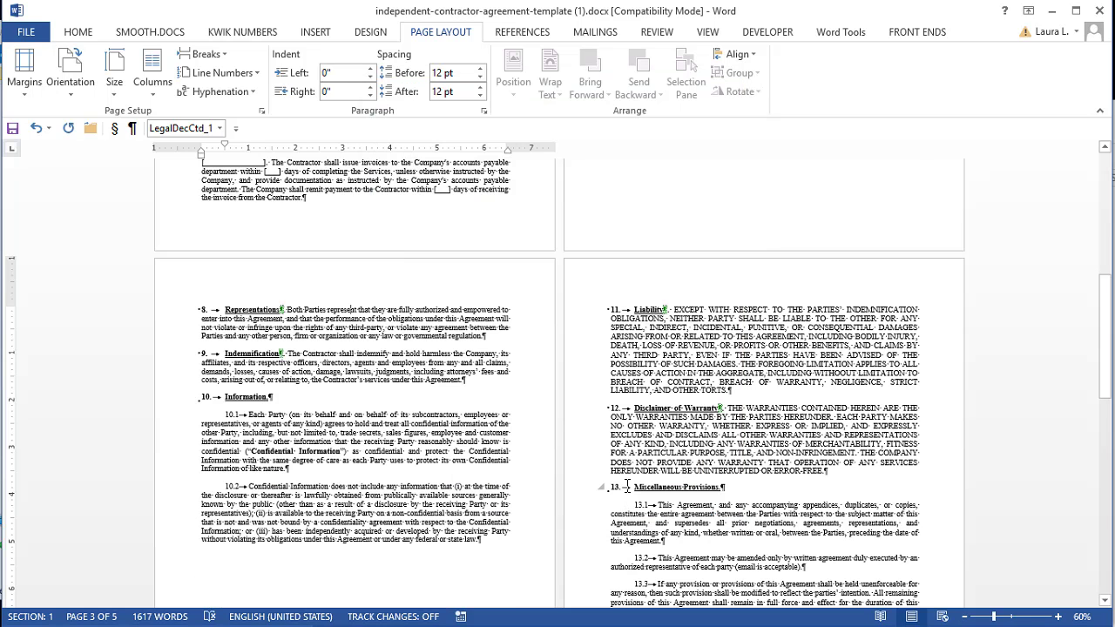
scroll(558, 387, up, 3)
scroll(558, 388, up, 4)
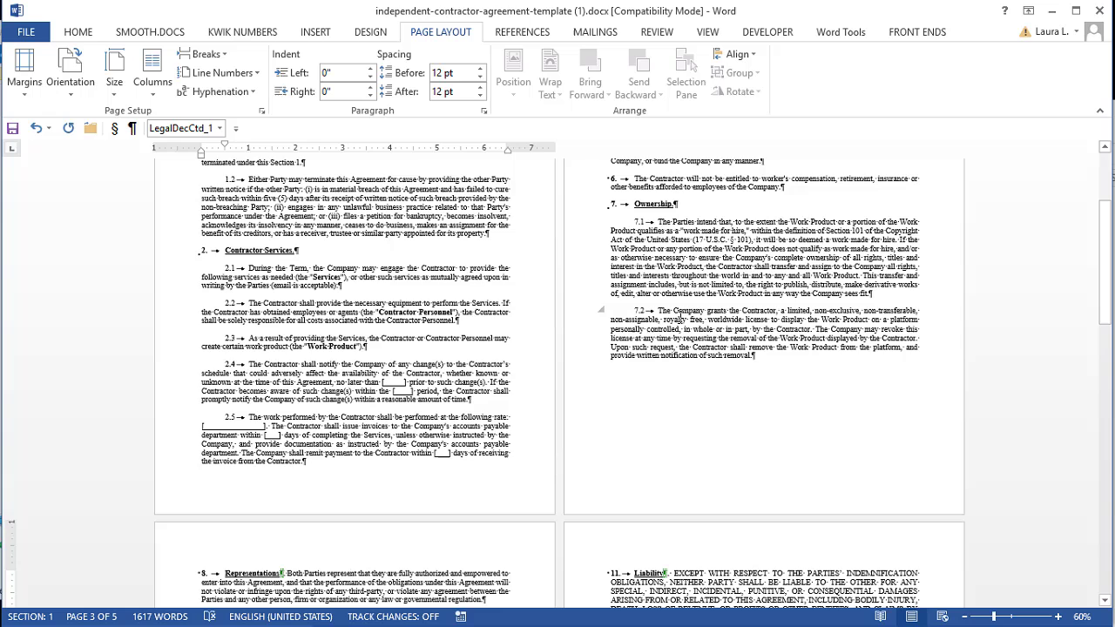
scroll(695, 296, up, 3)
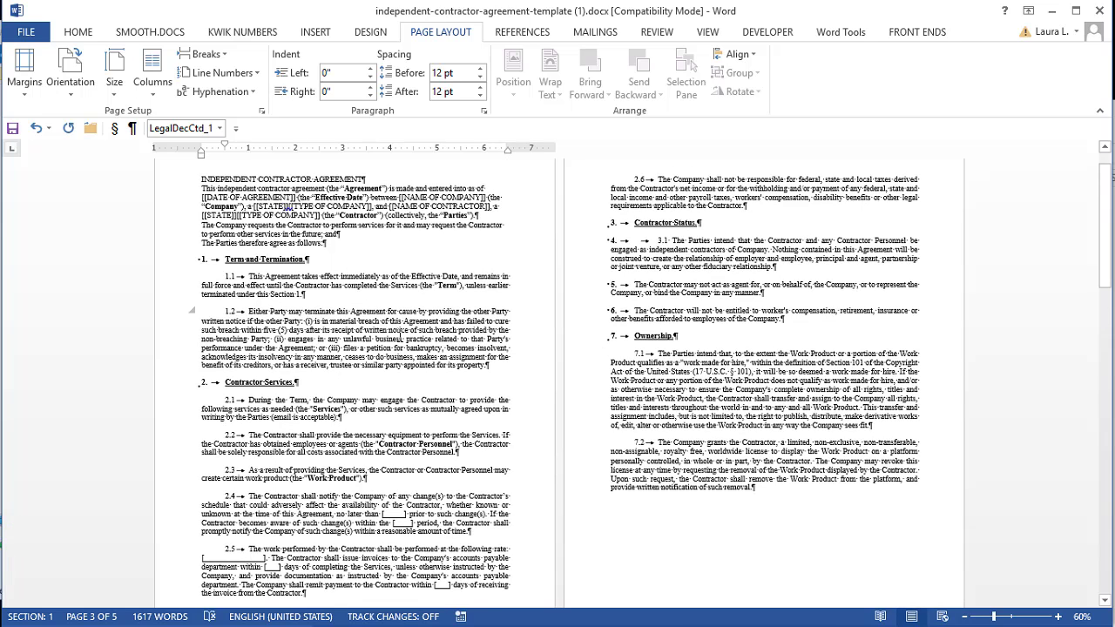
Hide the paragraph marks and other formatting symbols in the agreement
click(392, 330)
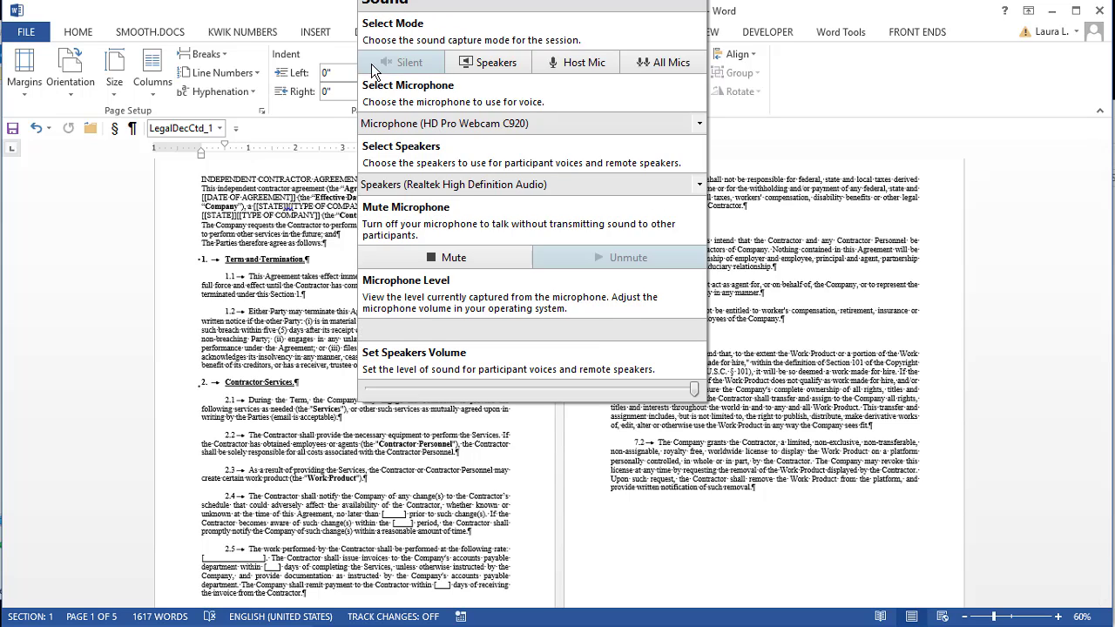
click(279, 308)
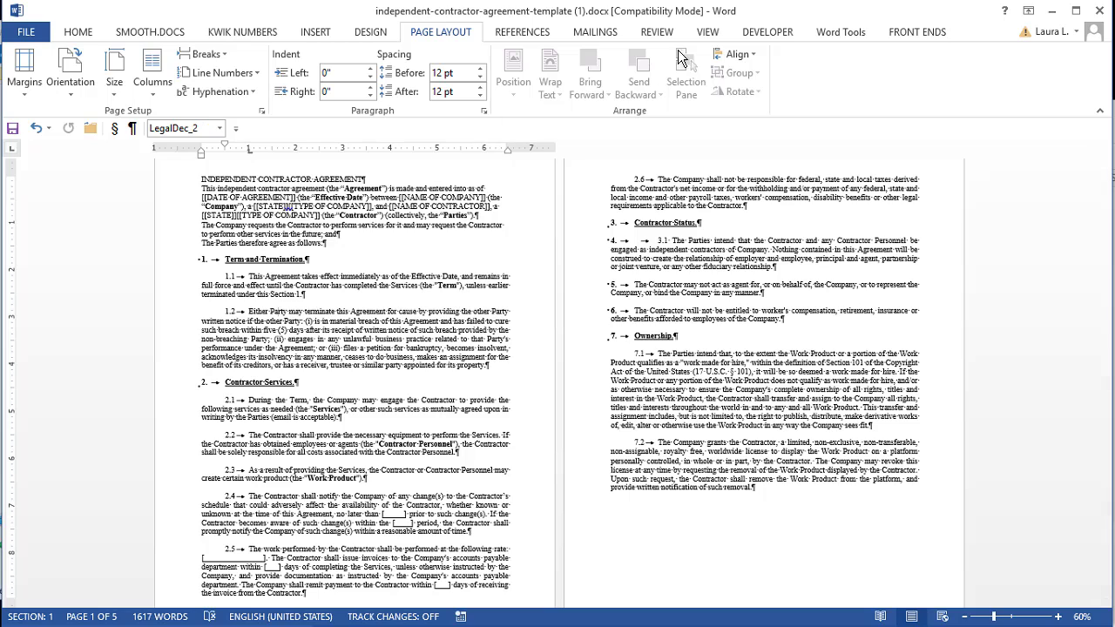
click(706, 35)
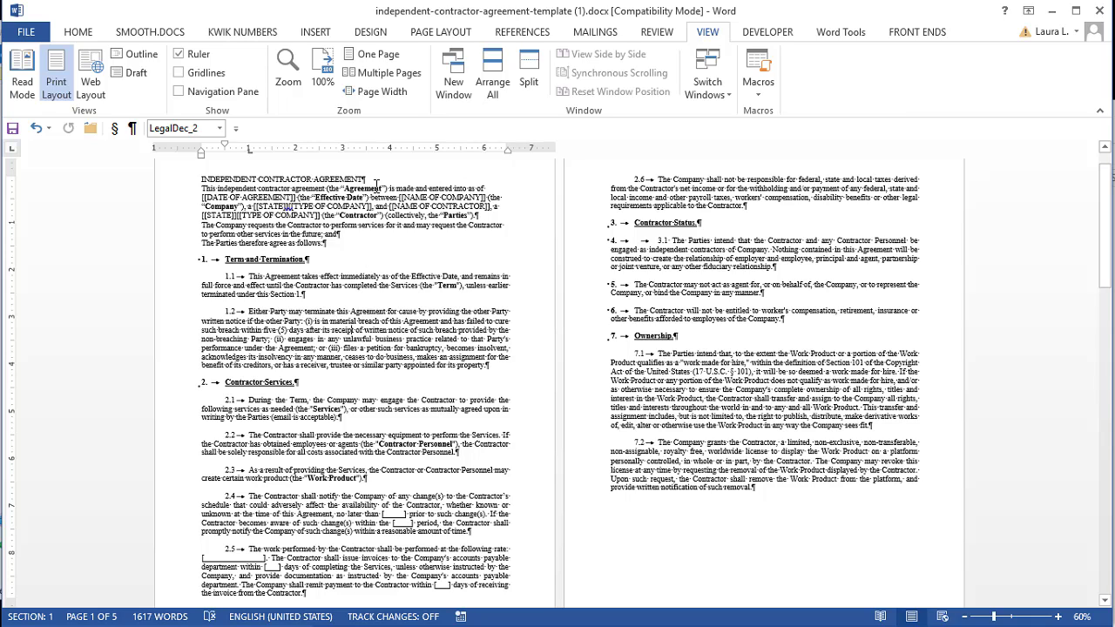
key(ctrl+shift+8)
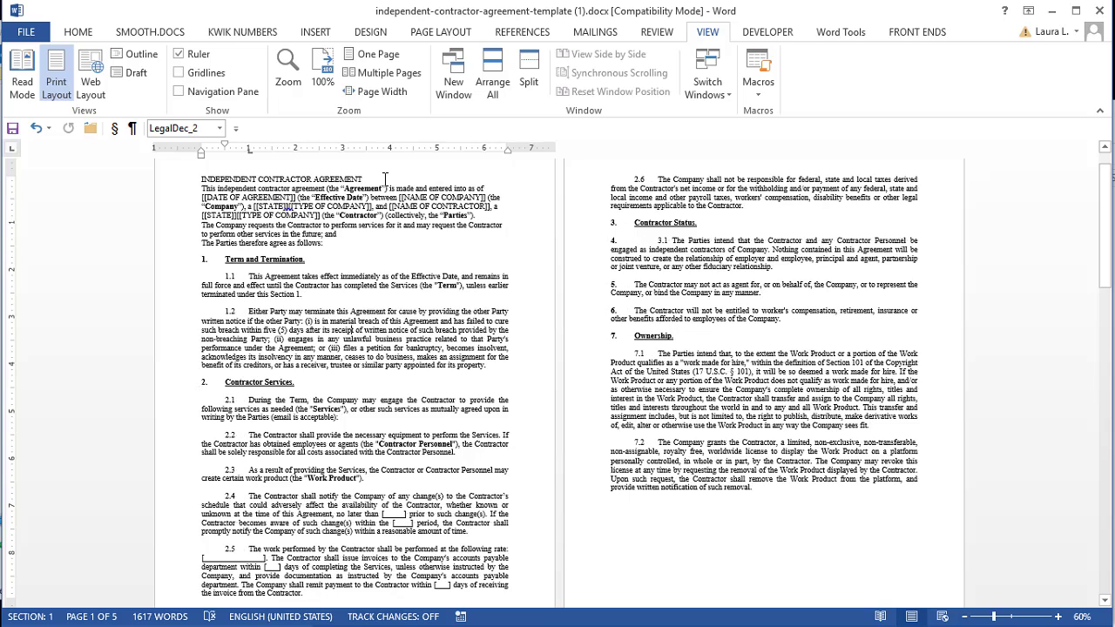
Choose Fax as the printer in the print settings and return to the agreement without printing
click(40, 30)
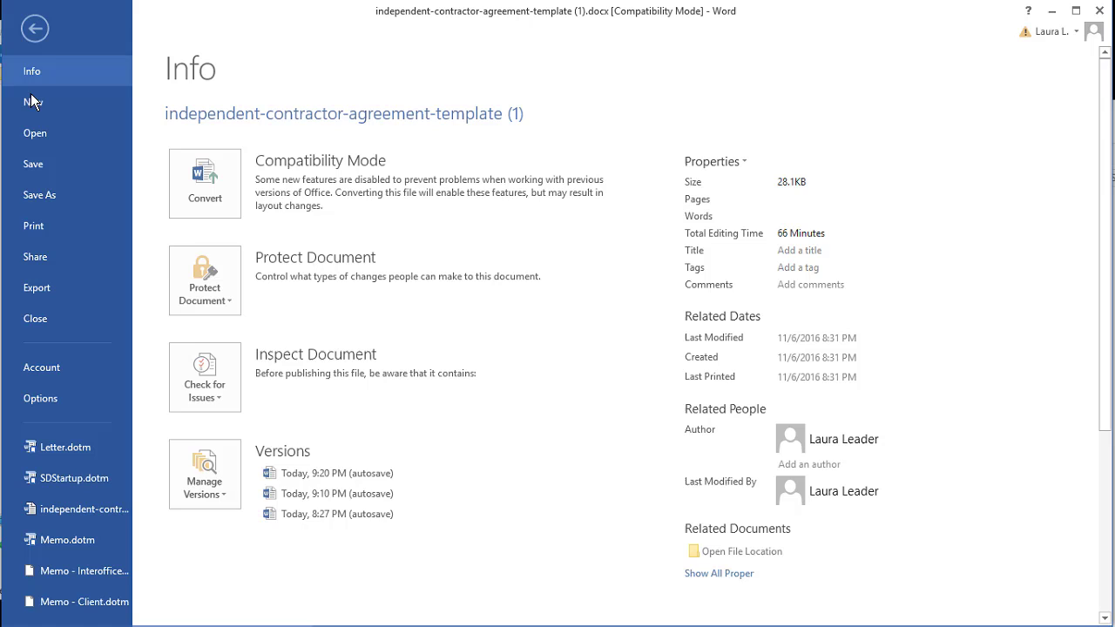
click(35, 229)
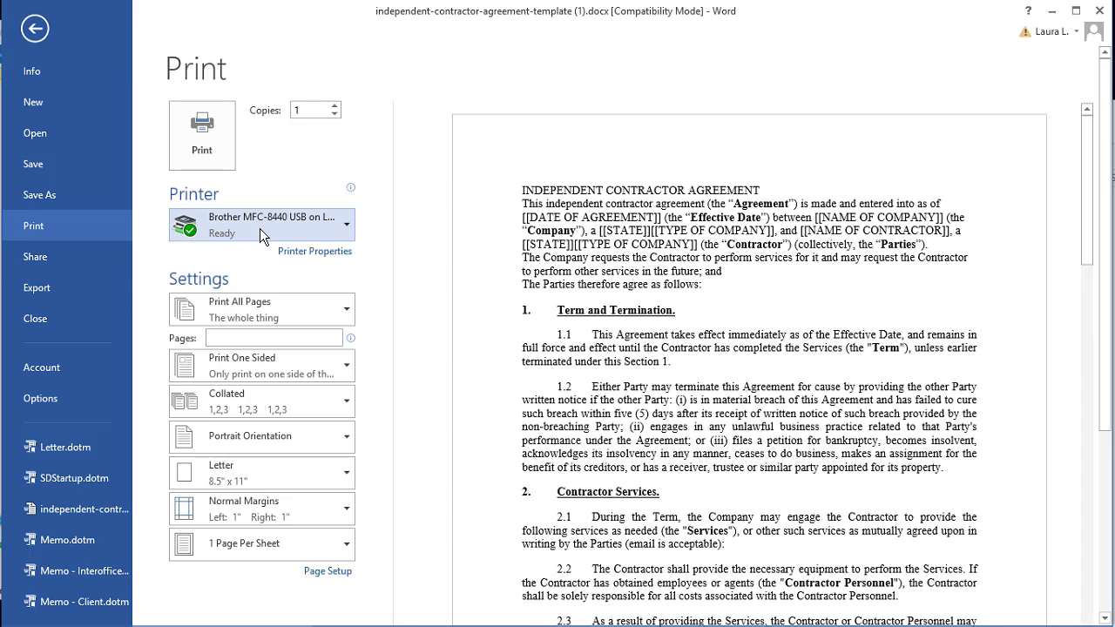
click(260, 229)
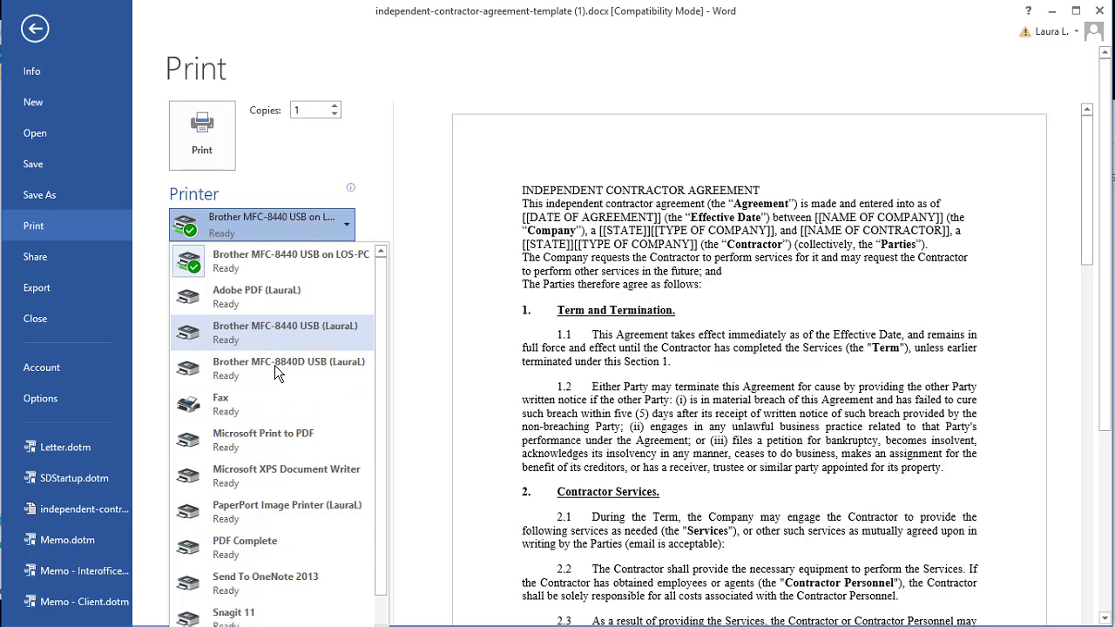
click(251, 407)
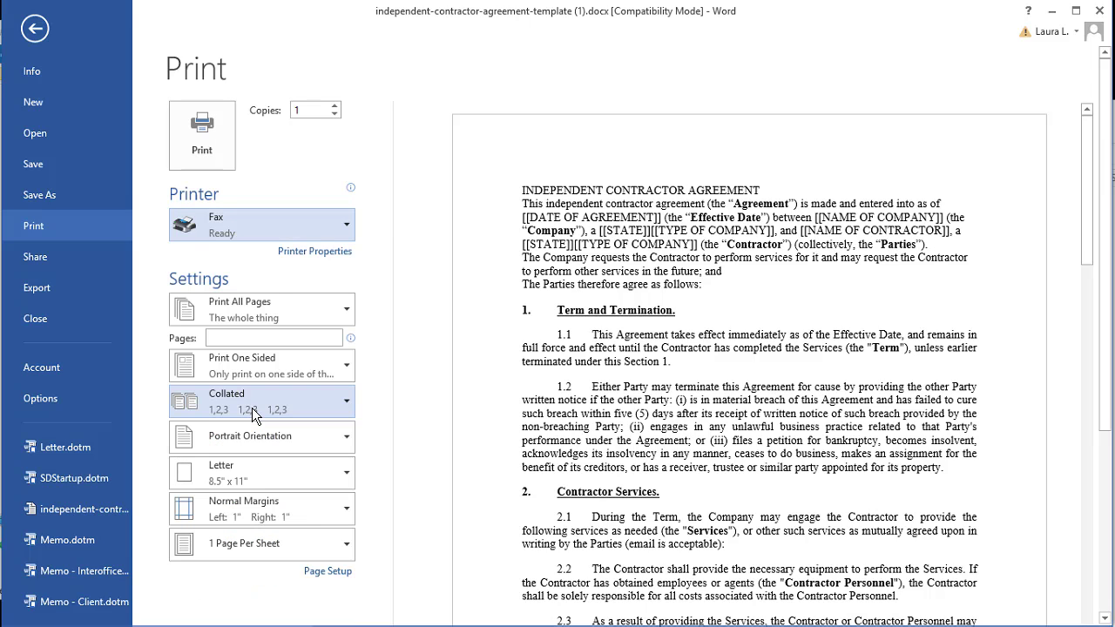
click(39, 28)
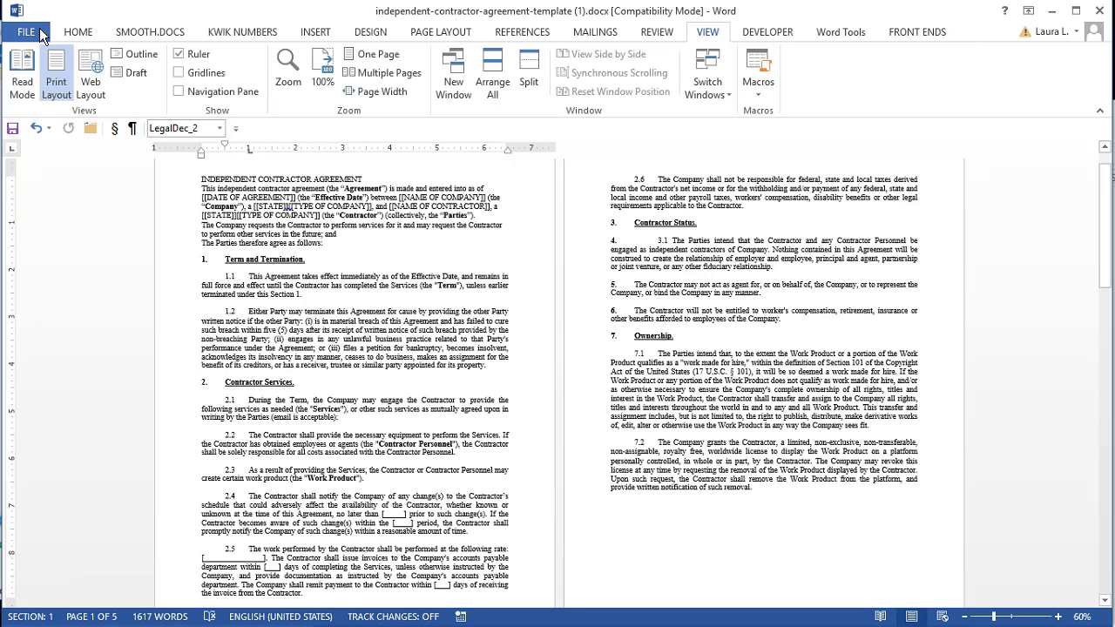
Print the agreement to the Fax printer, then discard the new fax without setting up a modem or saving
click(39, 28)
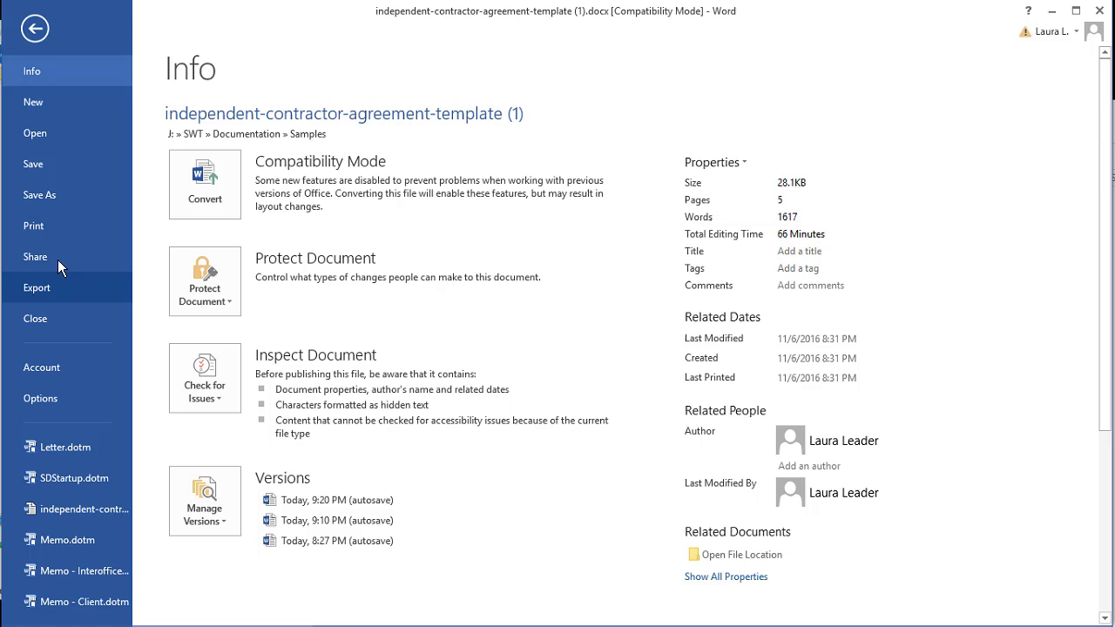
click(52, 227)
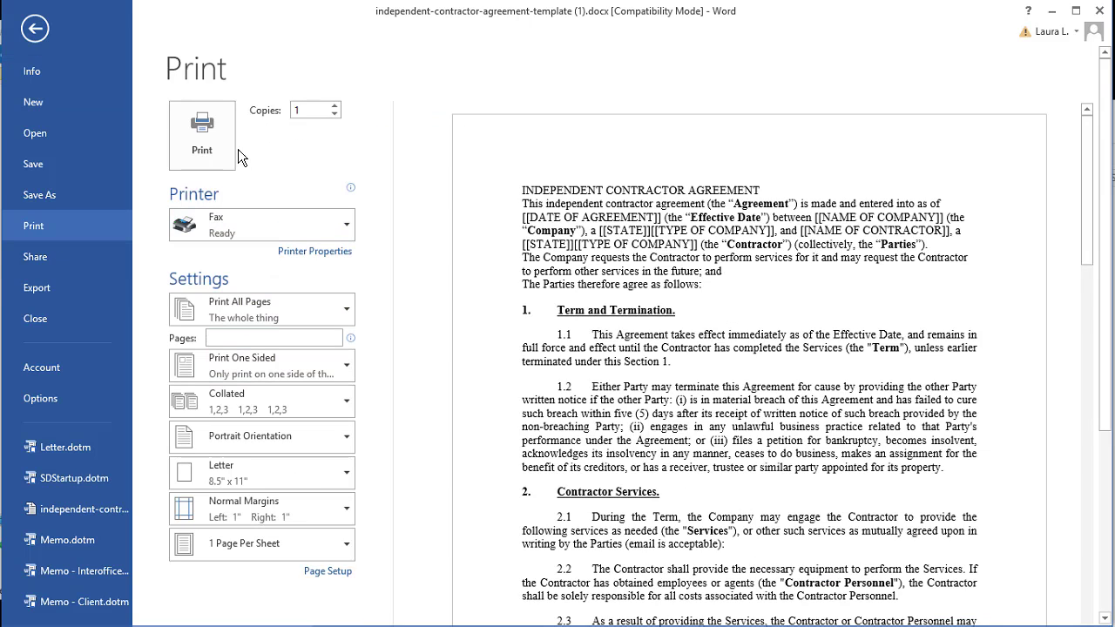
click(213, 142)
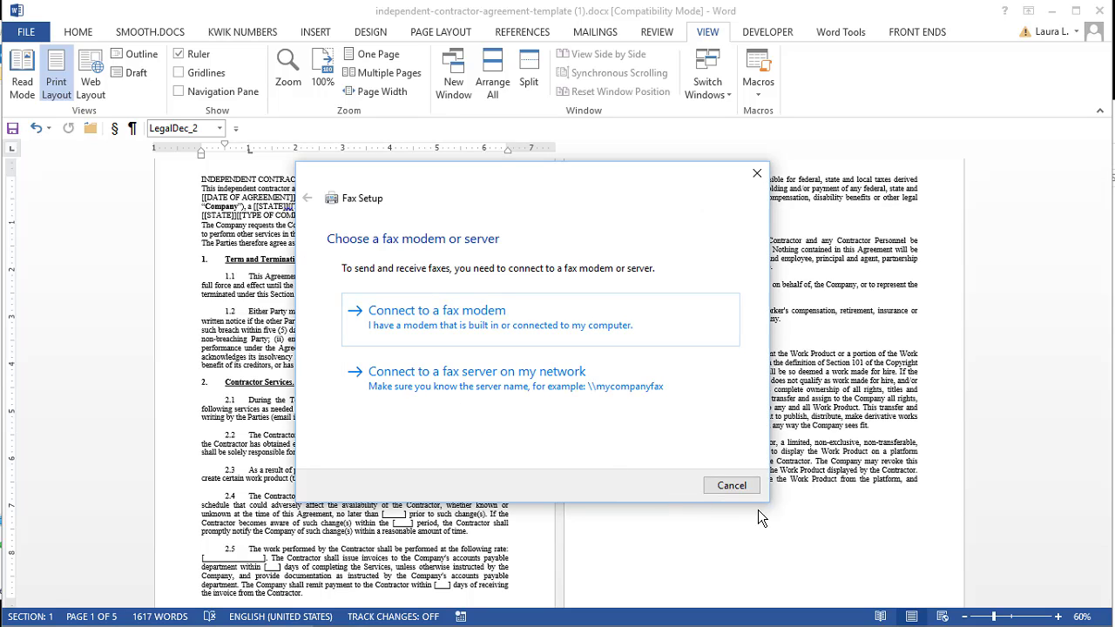
click(721, 489)
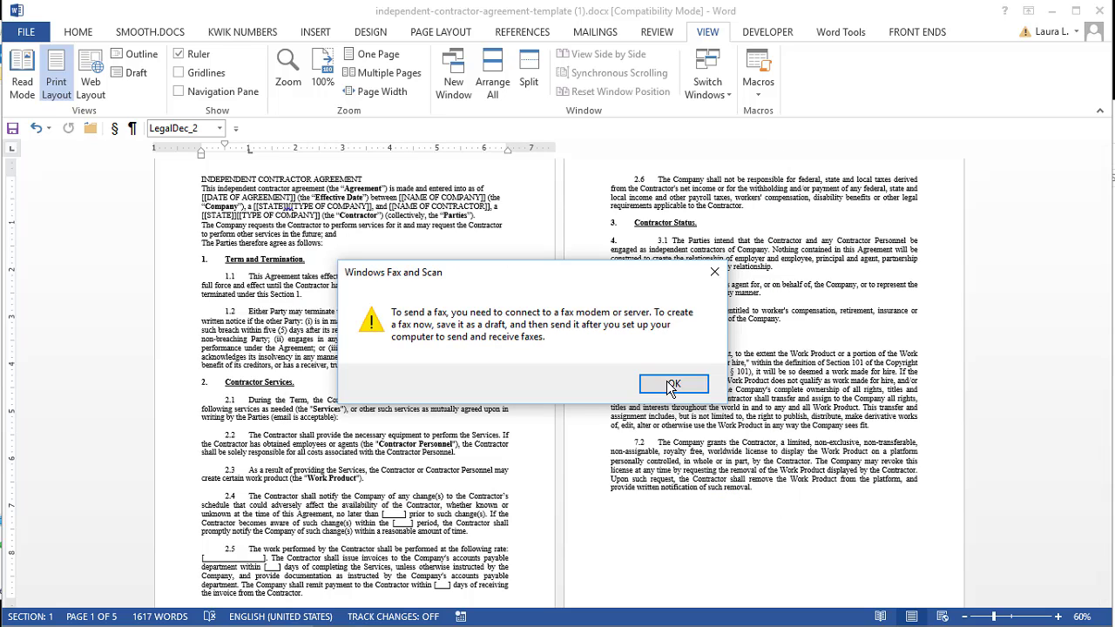
click(669, 384)
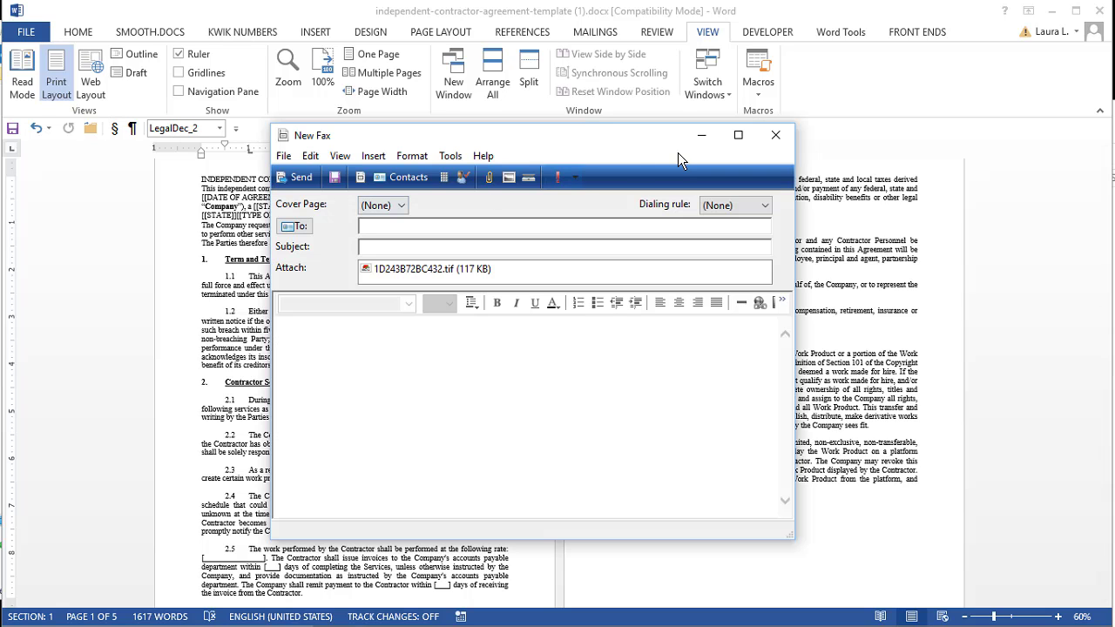
click(770, 135)
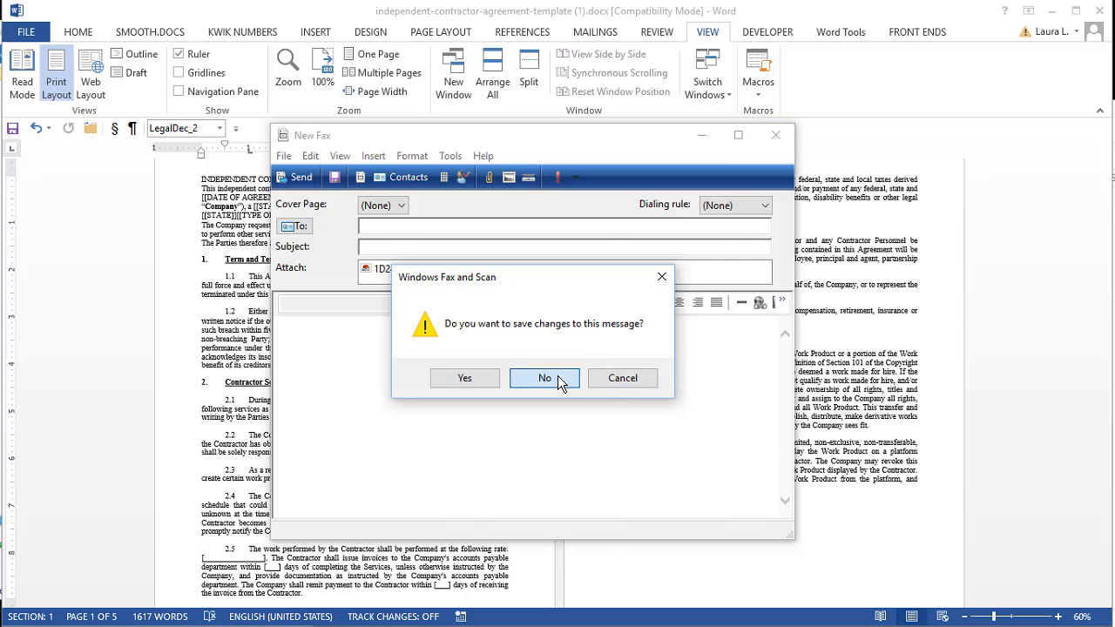
click(558, 379)
Switch the printer to Brother MFC-8440 USB on LOS-PC and return to the agreement
click(19, 35)
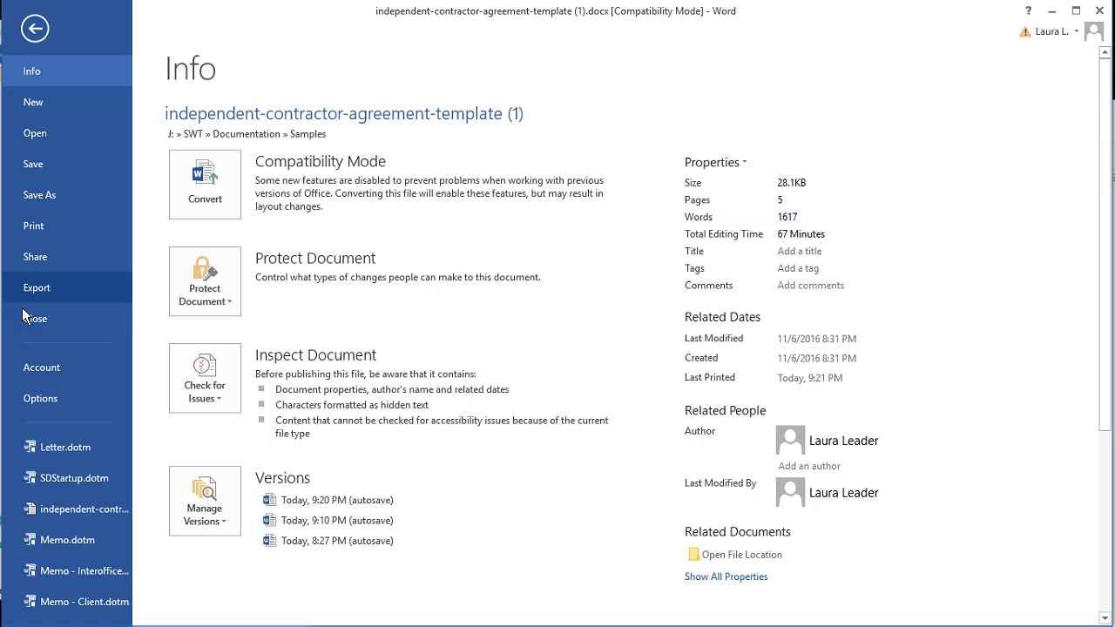
click(38, 229)
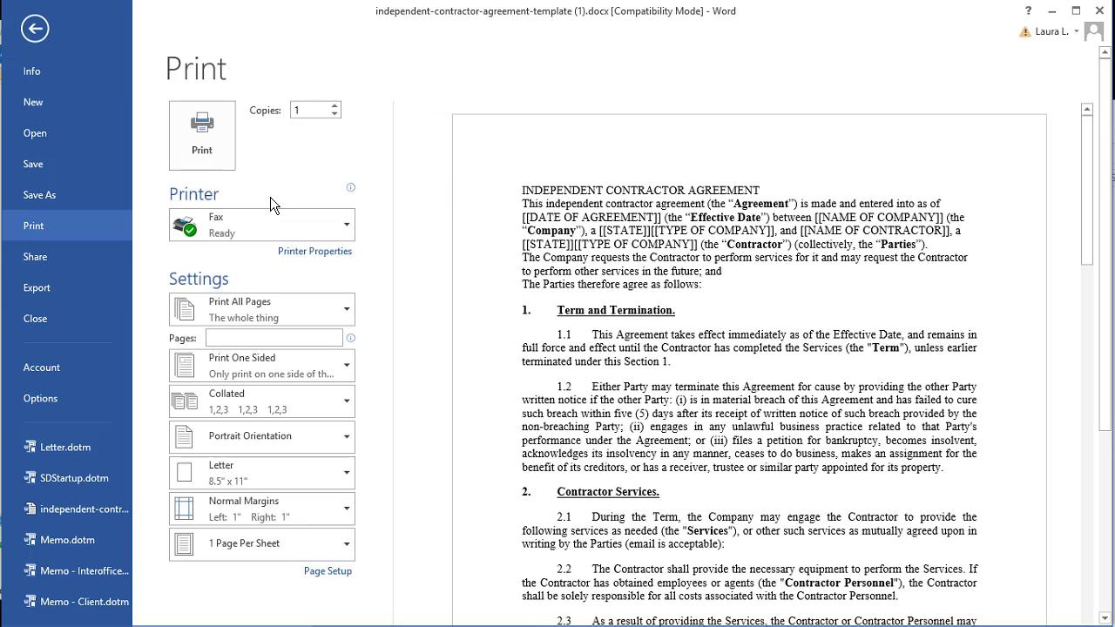
click(347, 226)
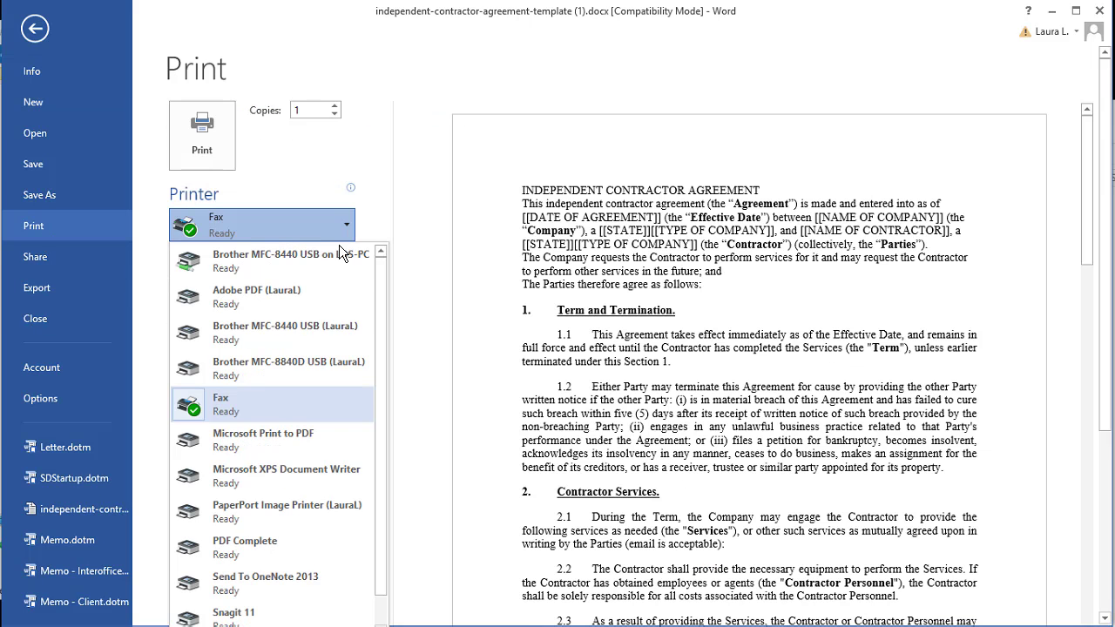
click(288, 266)
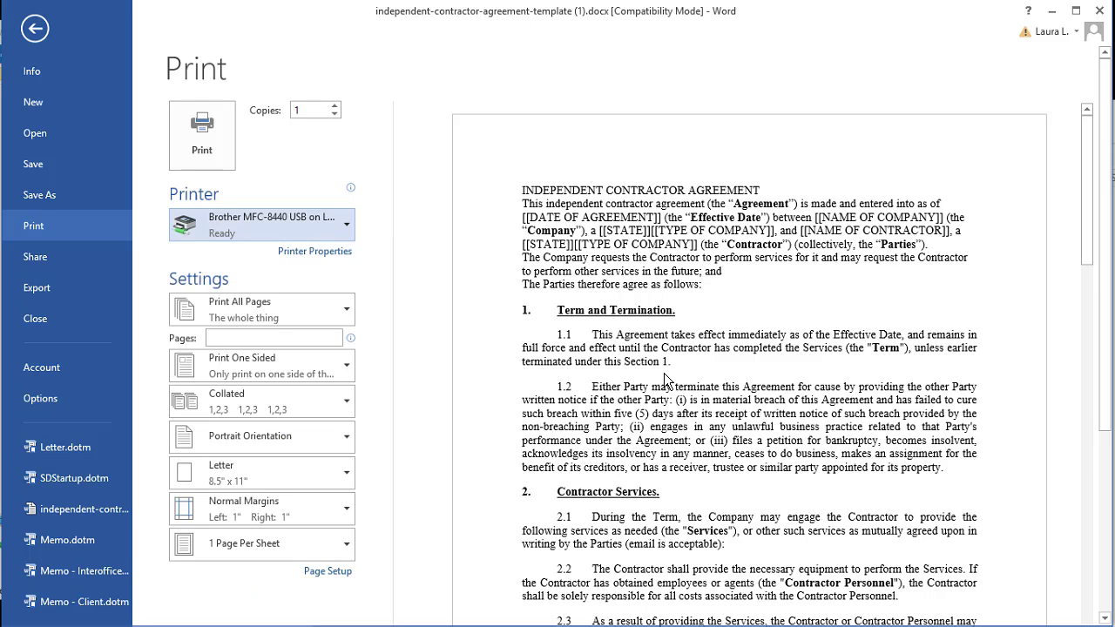
click(29, 31)
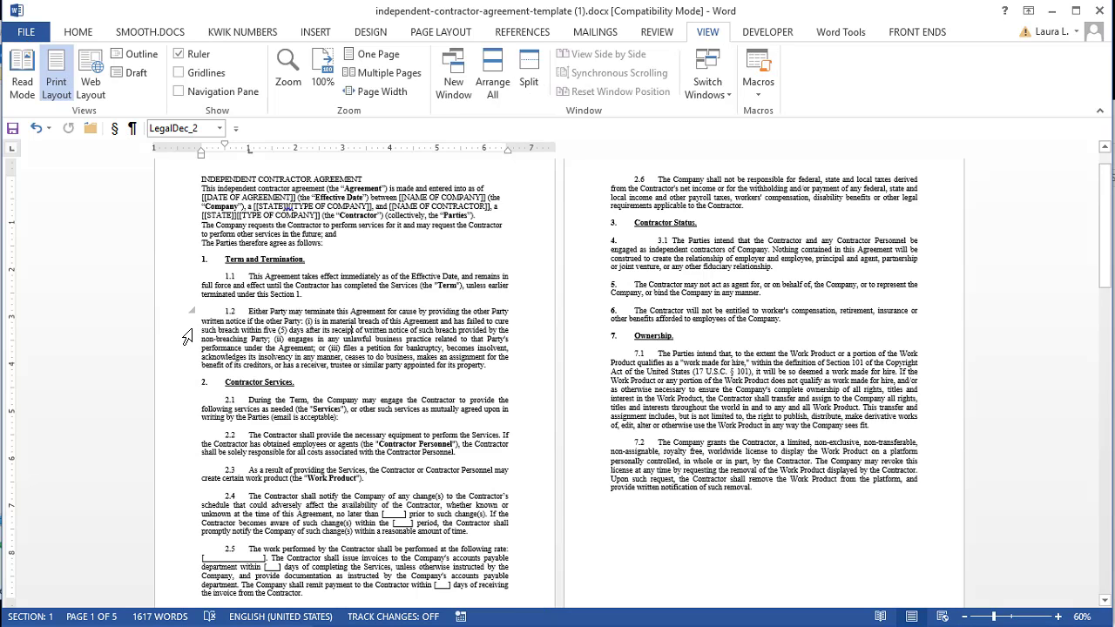